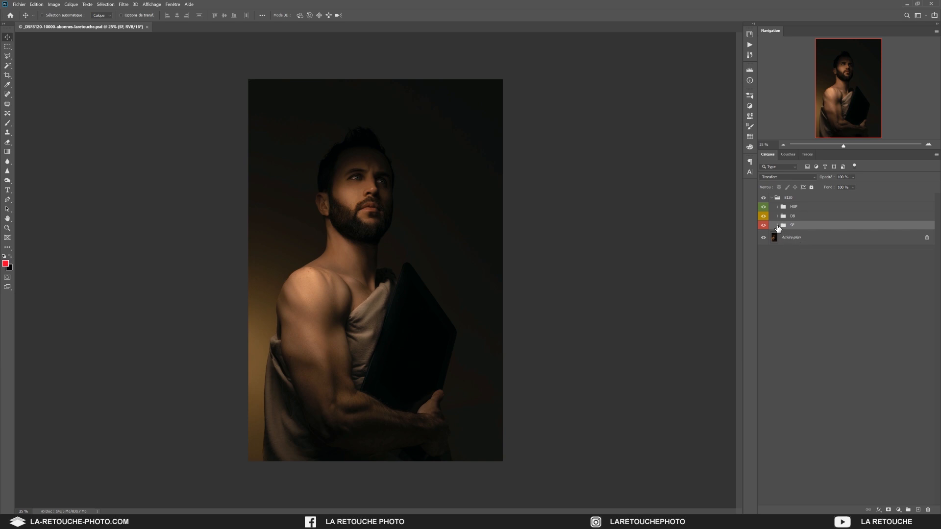
Step: Expand the SF group and select the Lo subgroup inside it, ready for work on the man's bare shoulder
{"action": "left_click", "coordinate": [777, 226]}
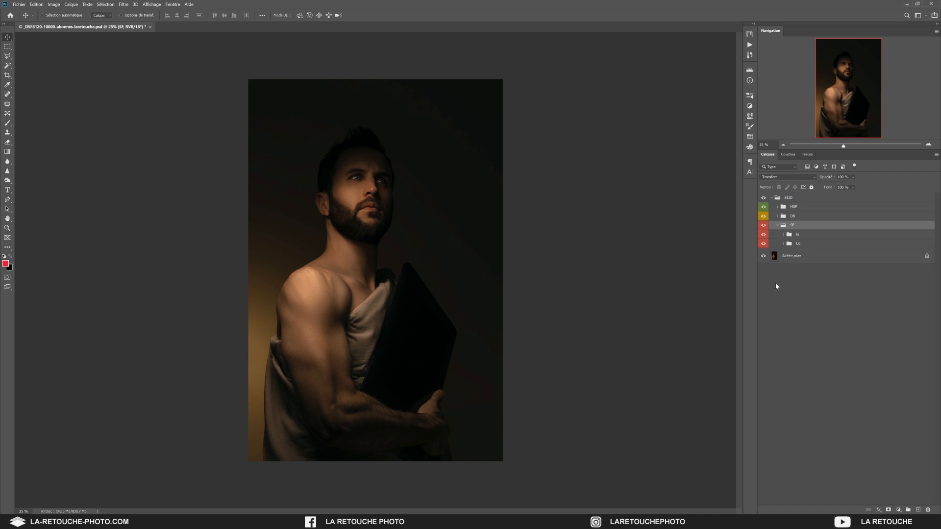
{"action": "left_click", "coordinate": [806, 245]}
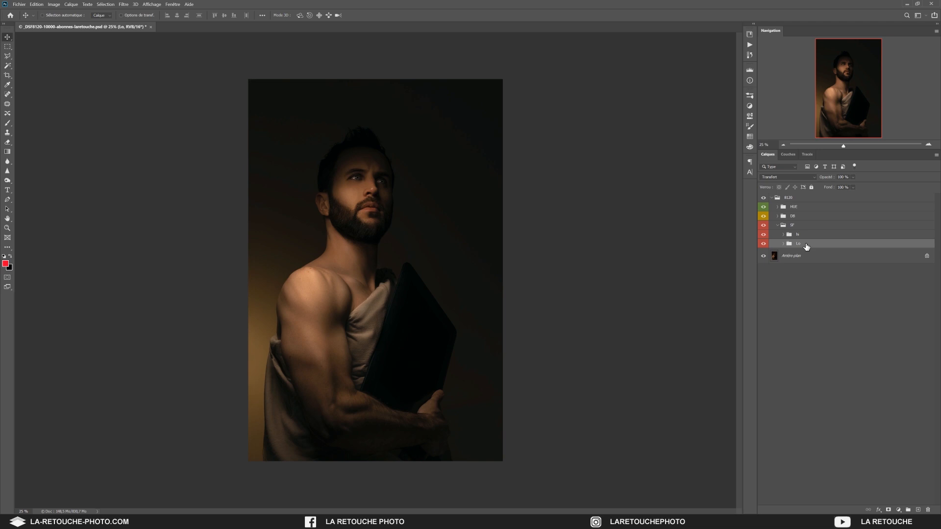
{"action": "left_click", "coordinate": [806, 238]}
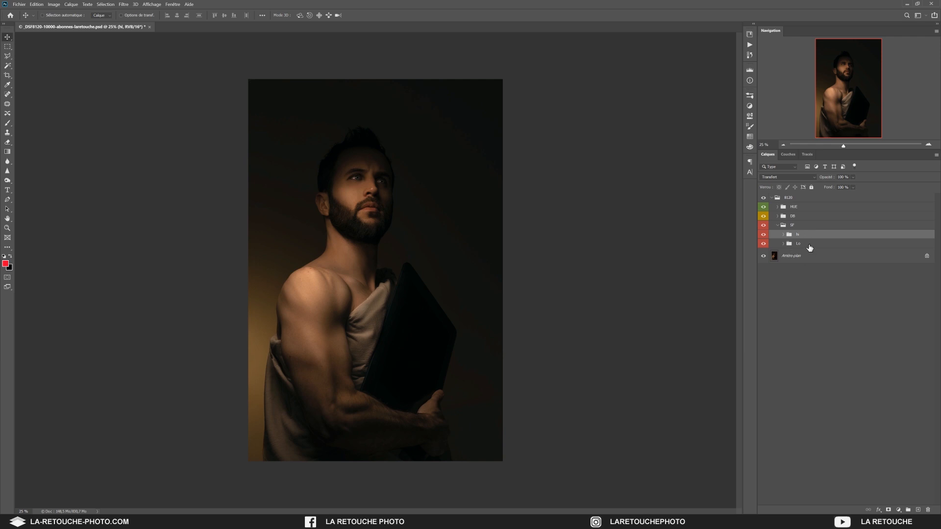
{"action": "left_click", "coordinate": [810, 246]}
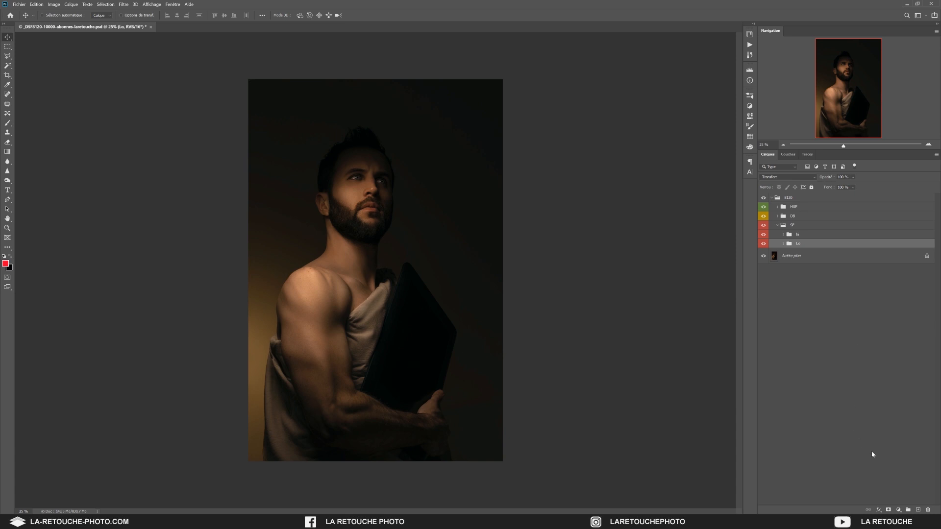
{"action": "left_click_drag", "start_coordinate": [771, 145], "coordinate": [739, 148]}
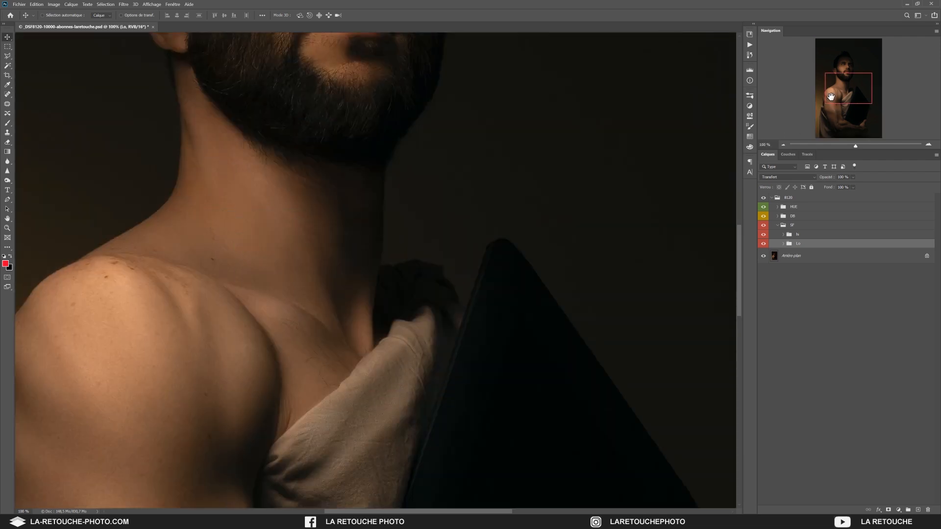
{"action": "left_click_drag", "start_coordinate": [831, 97], "coordinate": [813, 105]}
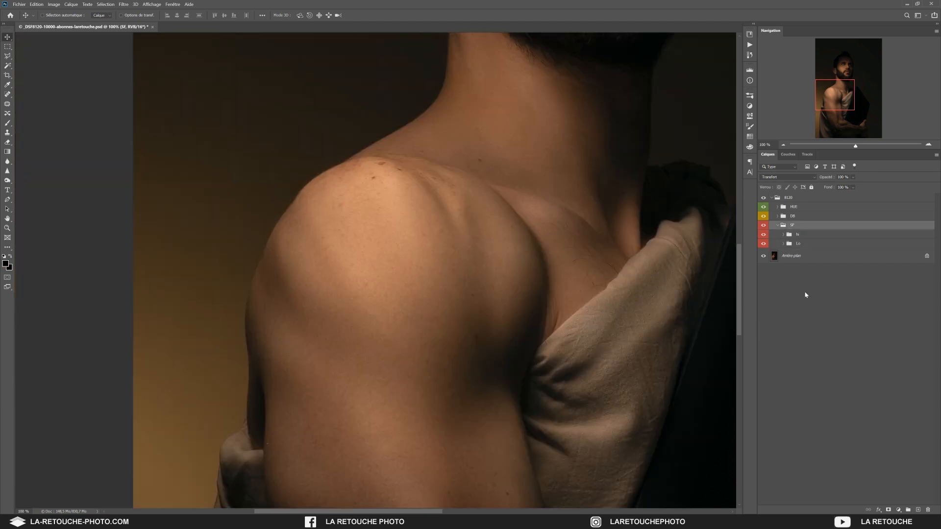
{"action": "left_click", "coordinate": [818, 249]}
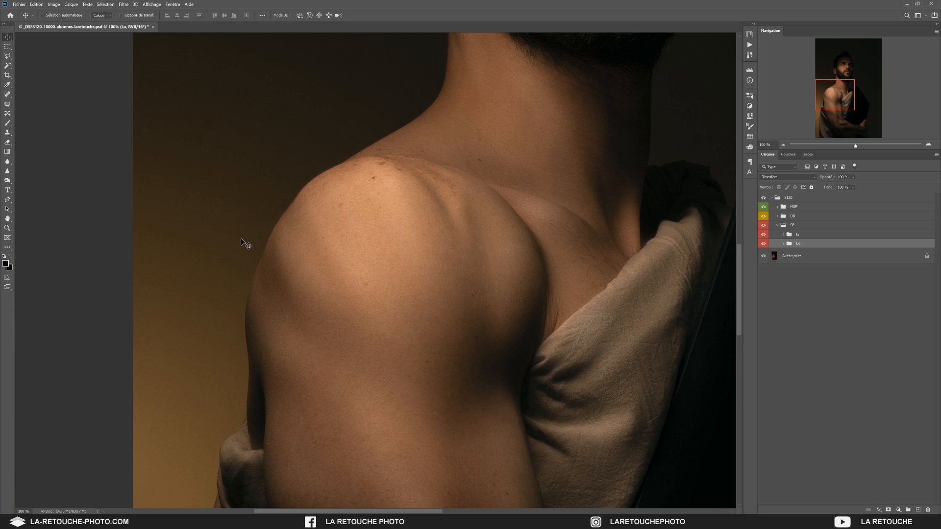
Step: Add the text X on the shoulder above the Lo group, in black 000000 at 100 pt with Précise anti-aliasing
{"action": "key", "text": "t"}
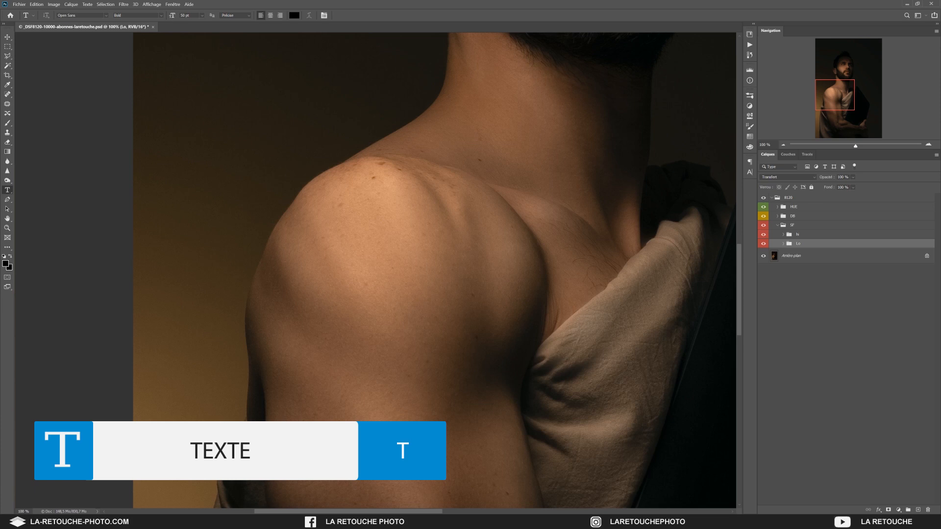
{"action": "key", "text": "Tab"}
{"action": "type", "text": "100"}
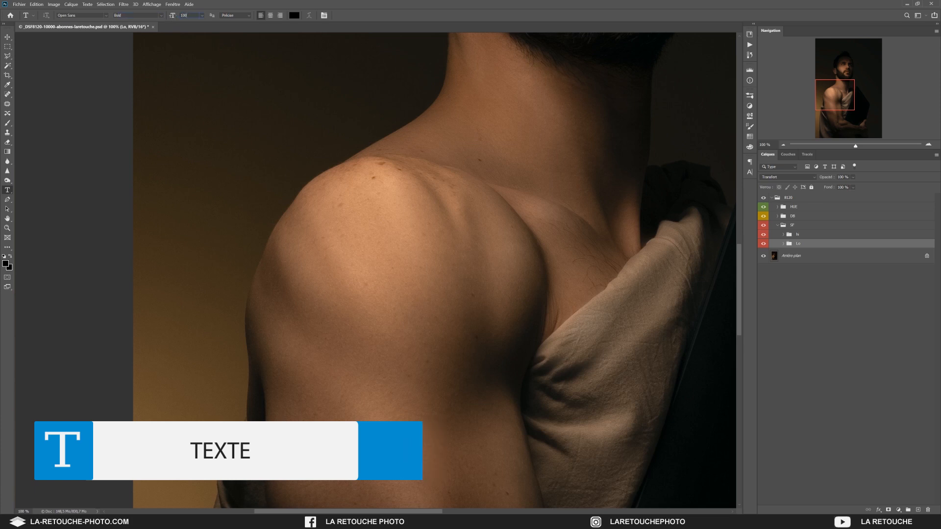
{"action": "left_click", "coordinate": [235, 15]}
{"action": "left_click", "coordinate": [231, 33]}
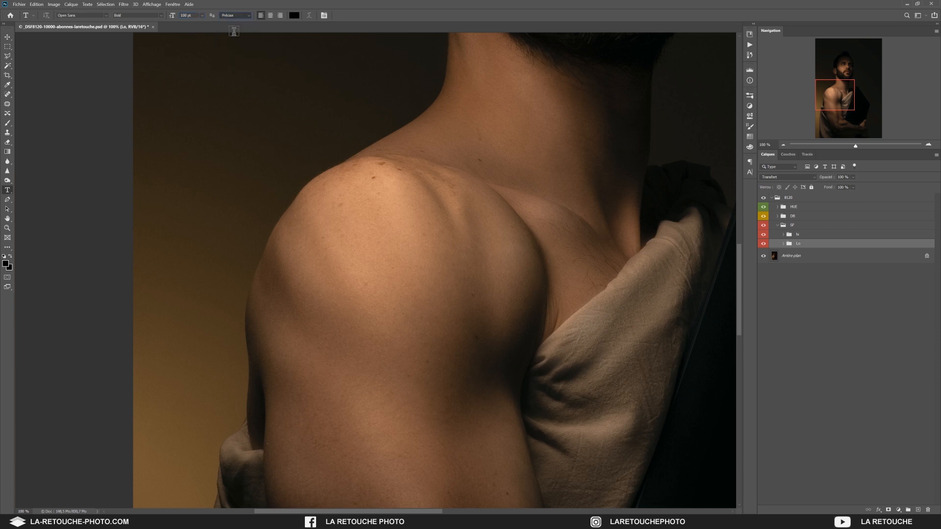
{"action": "left_click", "coordinate": [294, 15]}
{"action": "left_click_drag", "start_coordinate": [445, 385], "coordinate": [400, 409]}
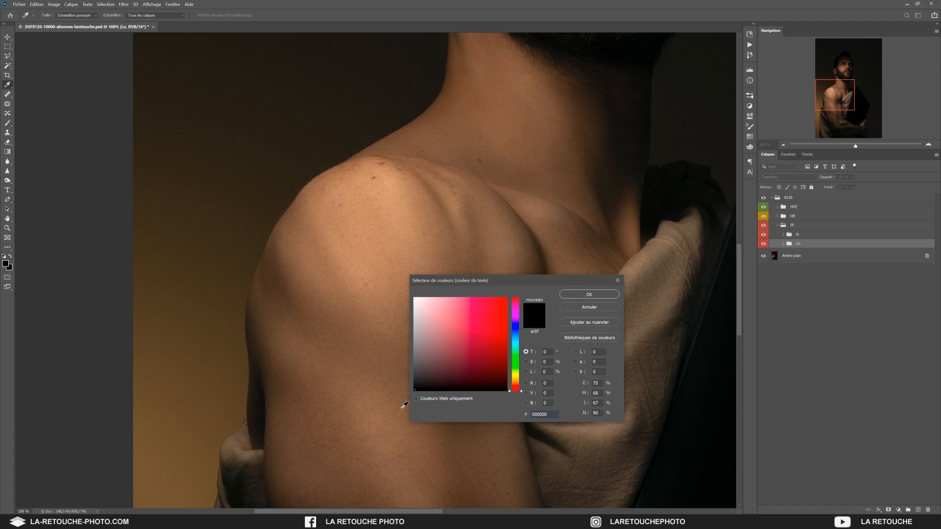
{"action": "left_click", "coordinate": [586, 294]}
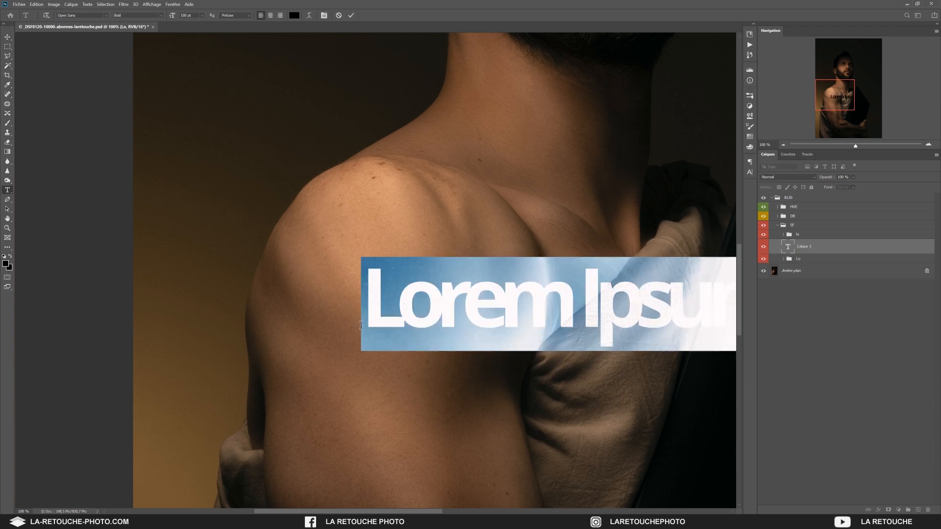
{"action": "type", "text": "X"}
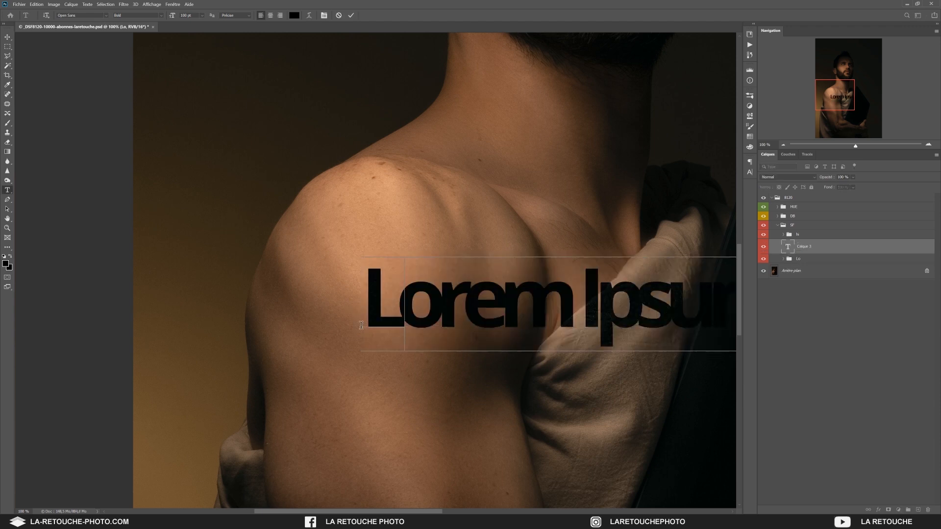
{"action": "left_click", "coordinate": [7, 38]}
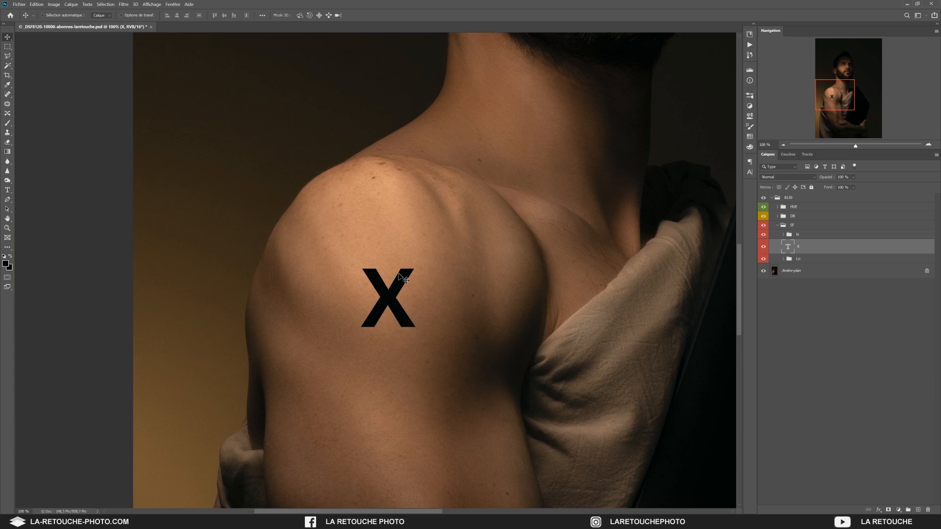
Step: Toggle the Hi group's visibility, try the X text layer above that group, and return it between Hi and Lo
{"action": "left_click", "coordinate": [764, 238]}
{"action": "left_click", "coordinate": [763, 235]}
{"action": "left_click_drag", "start_coordinate": [820, 249], "coordinate": [823, 234]}
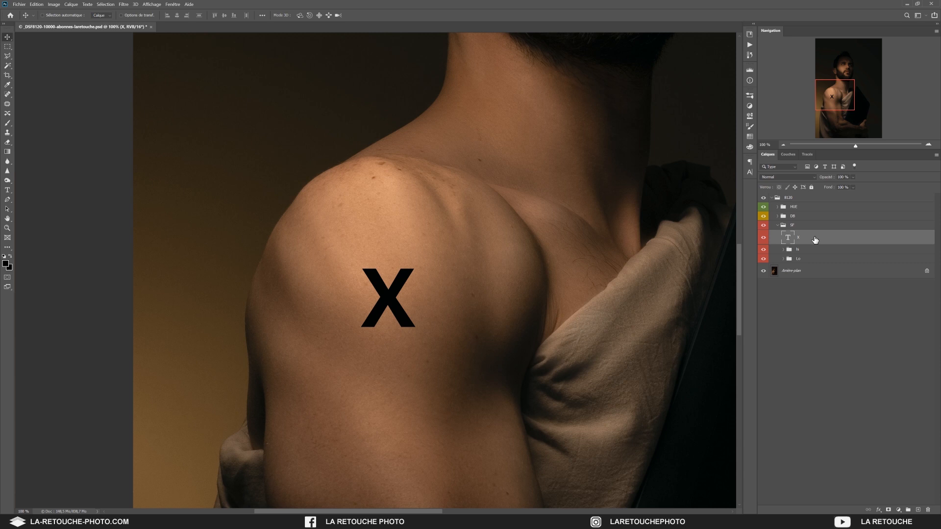
{"action": "left_click_drag", "start_coordinate": [815, 240], "coordinate": [815, 254]}
Step: Set the X text's size to 150 pt and shift the letter slightly left on the shoulder
{"action": "key", "text": "t"}
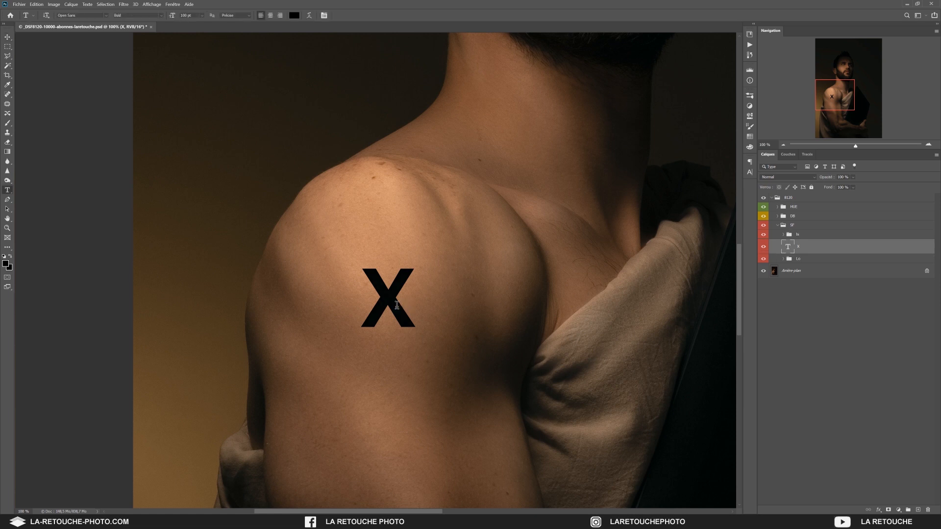
{"action": "left_click", "coordinate": [398, 308]}
{"action": "key", "text": "ctrl+a"}
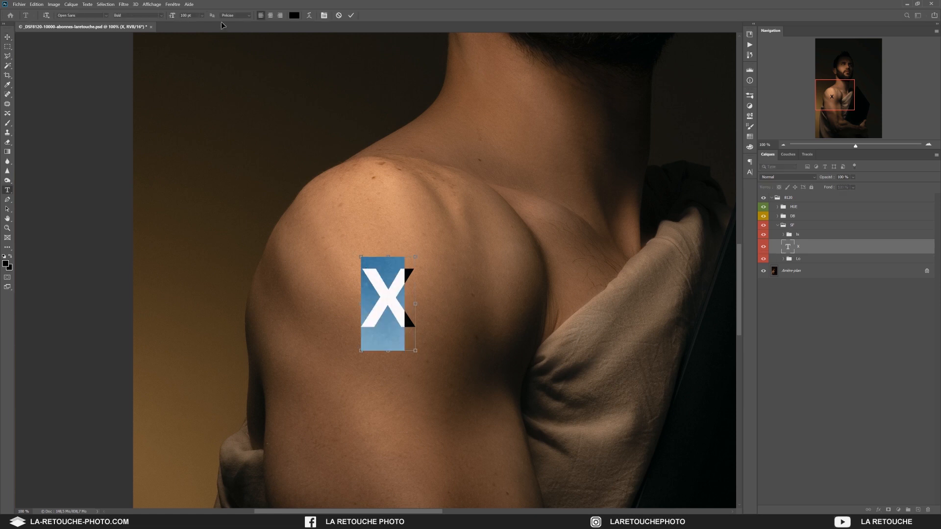
{"action": "type", "text": "150"}
{"action": "key", "text": "Return"}
{"action": "left_click", "coordinate": [7, 37]}
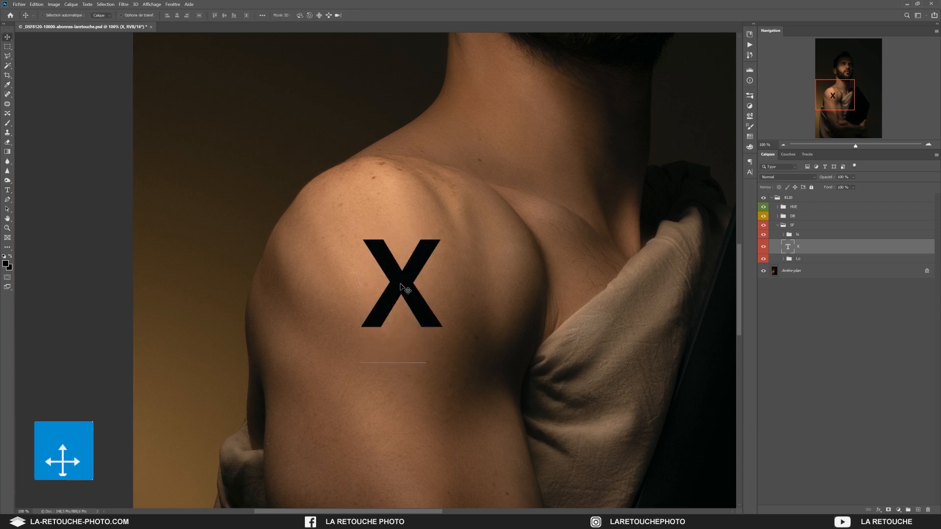
{"action": "left_click_drag", "start_coordinate": [387, 284], "coordinate": [362, 282]}
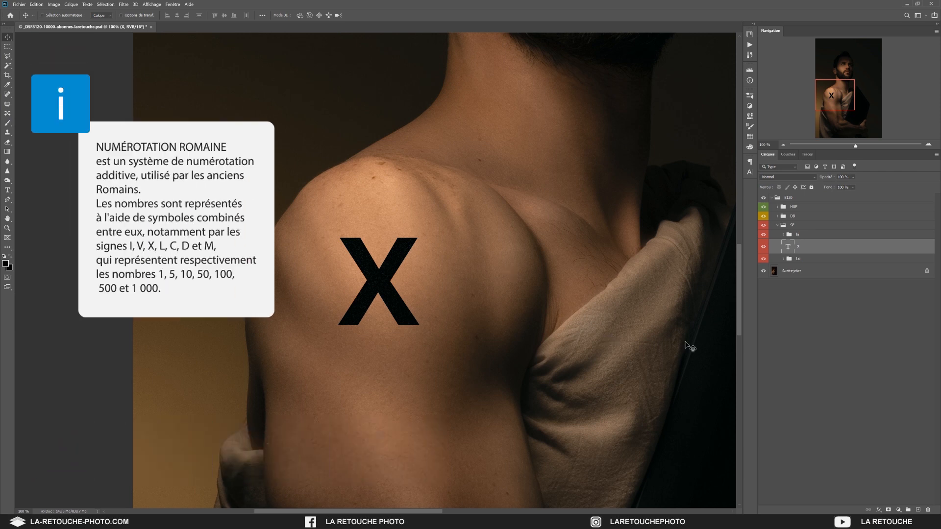
Step: Create a new layer above the X and select a thin rectangle just over the letter, about as wide as it
{"action": "left_click", "coordinate": [918, 509]}
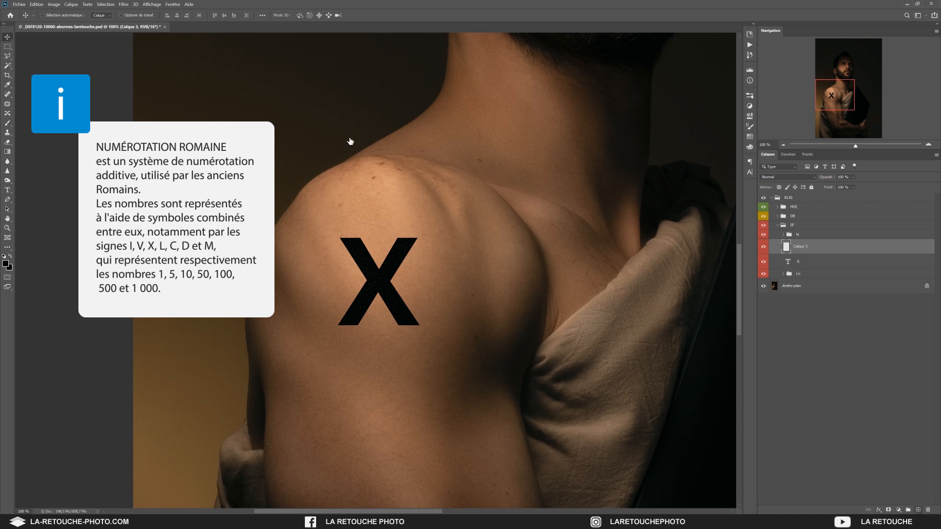
{"action": "left_click", "coordinate": [7, 47]}
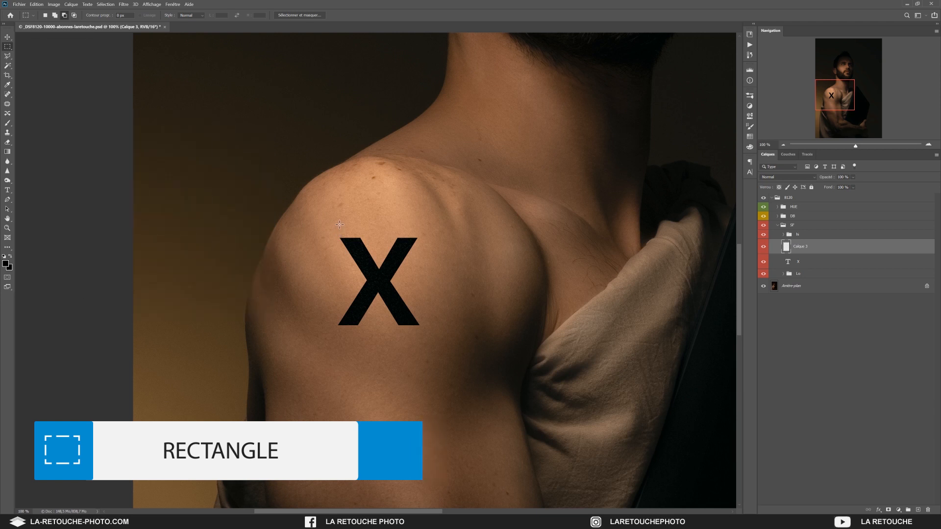
{"action": "left_click_drag", "start_coordinate": [338, 224], "coordinate": [416, 208]}
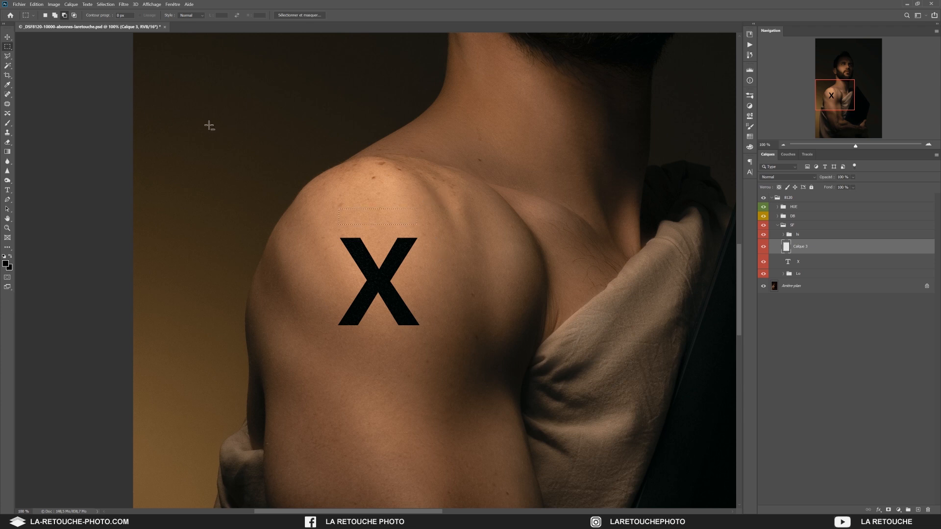
Step: Fill the rectangular selection with the foreground colour in Normal mode at 100 % opacity, and deselect it
{"action": "left_click", "coordinate": [36, 3]}
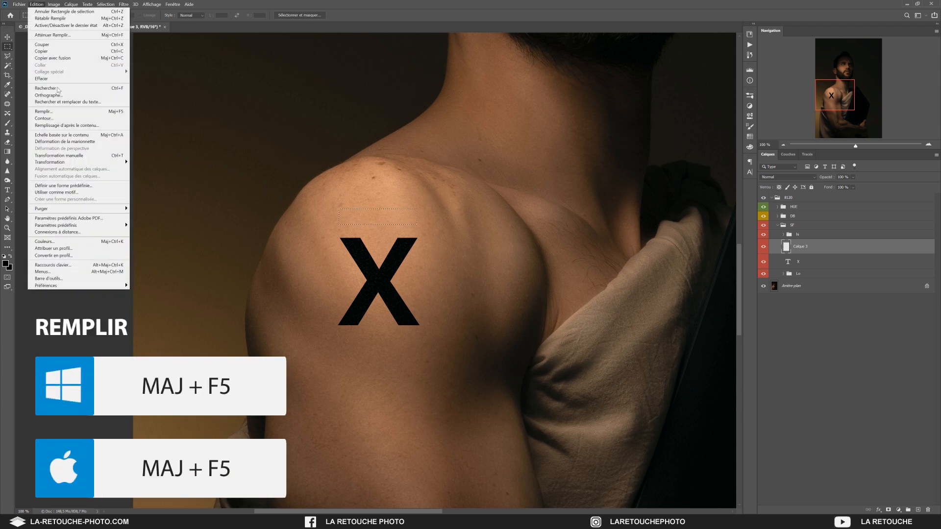
{"action": "left_click", "coordinate": [76, 112]}
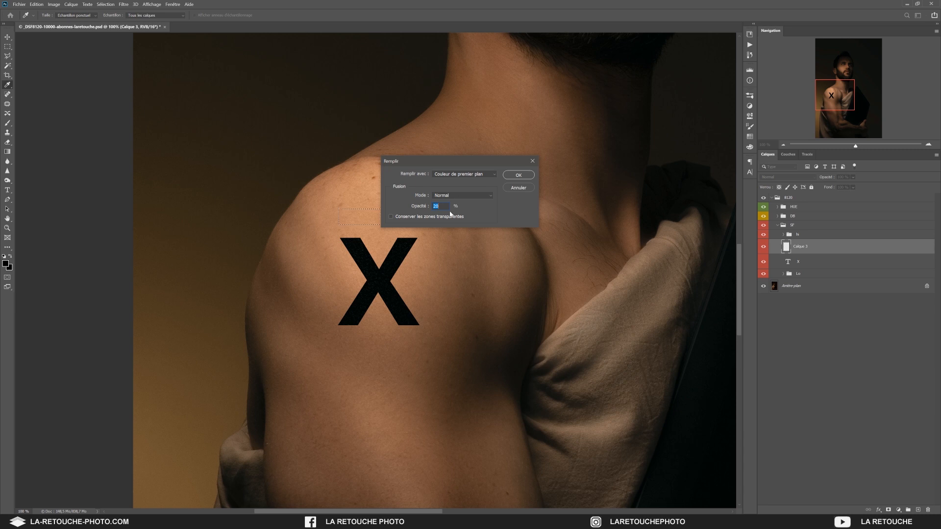
{"action": "type", "text": "100"}
{"action": "left_click", "coordinate": [520, 175]}
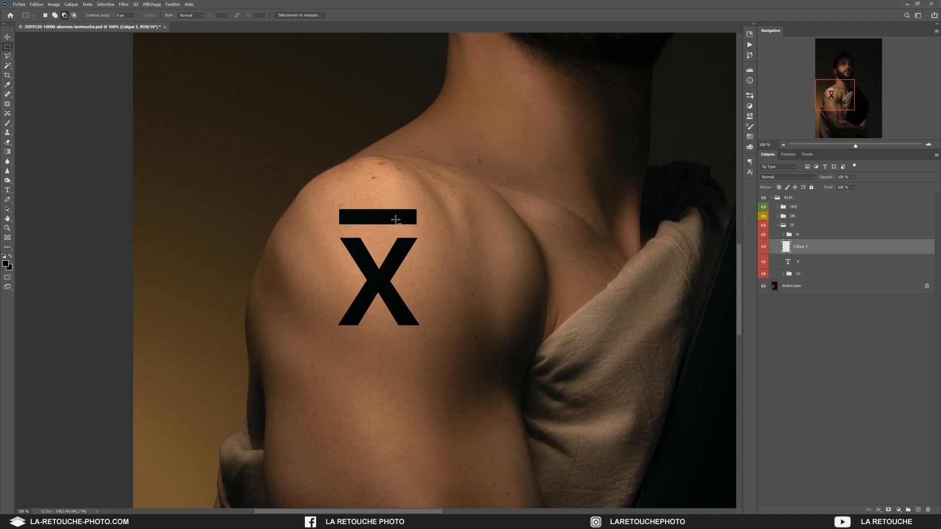
{"action": "left_click", "coordinate": [109, 5]}
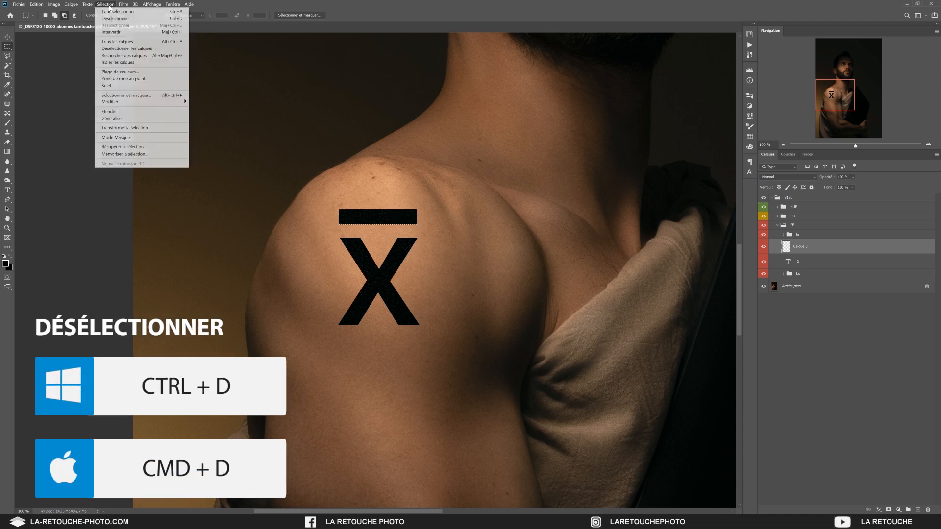
{"action": "left_click", "coordinate": [114, 18]}
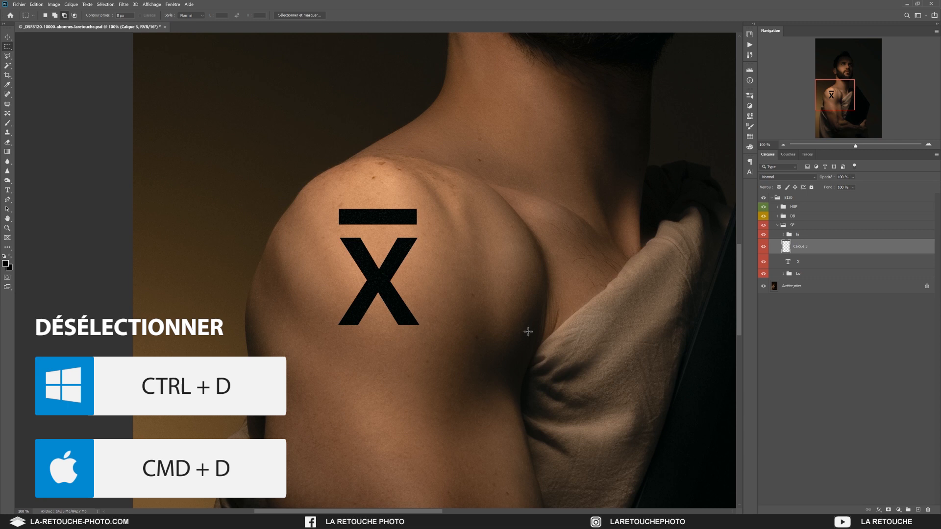
Step: Rename the layer holding the black bar as 1000
{"action": "key", "text": "v"}
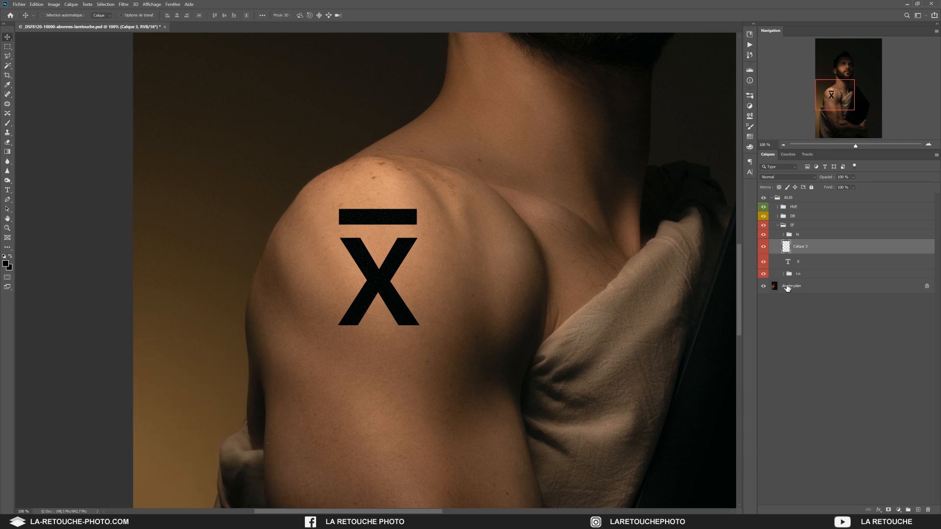
{"action": "double_click", "coordinate": [800, 246]}
{"action": "type", "text": "1000"}
{"action": "key", "text": "Return"}
Step: Rotate the black bar and the X together by -2° with a free transform
{"action": "left_click", "coordinate": [811, 268], "text": "shift"}
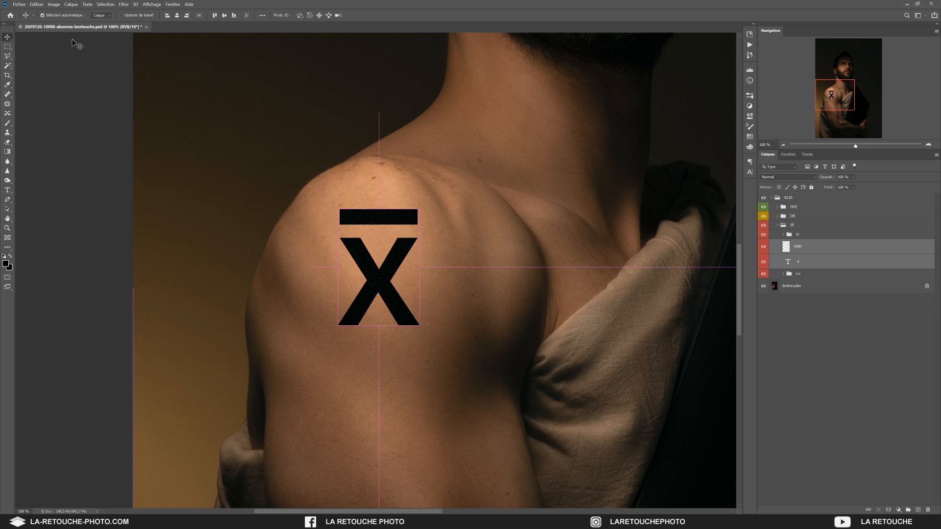
{"action": "left_click", "coordinate": [36, 4]}
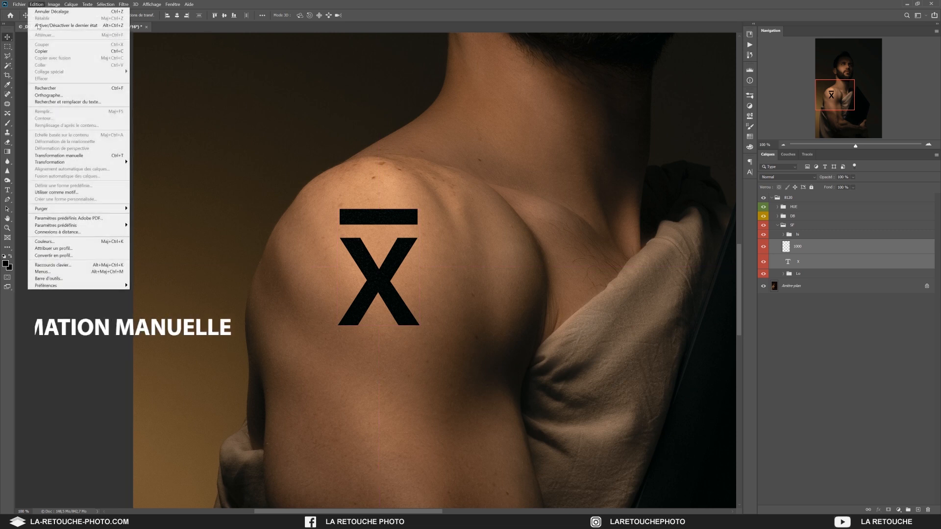
{"action": "left_click", "coordinate": [92, 157]}
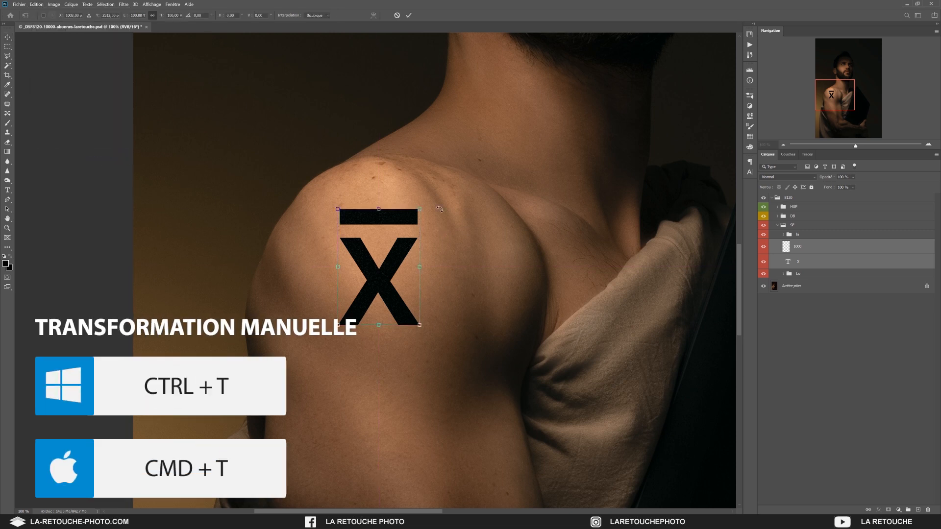
{"action": "scroll", "coordinate": [428, 206], "scroll_direction": "up", "scroll_amount": 1}
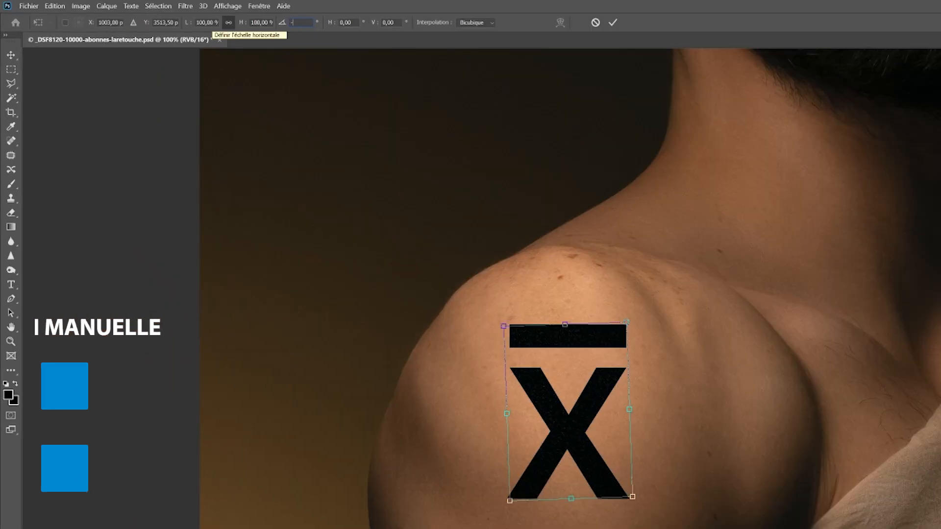
{"action": "type", "text": "-2"}
{"action": "key", "text": "Return"}
{"action": "type", "text": "2"}
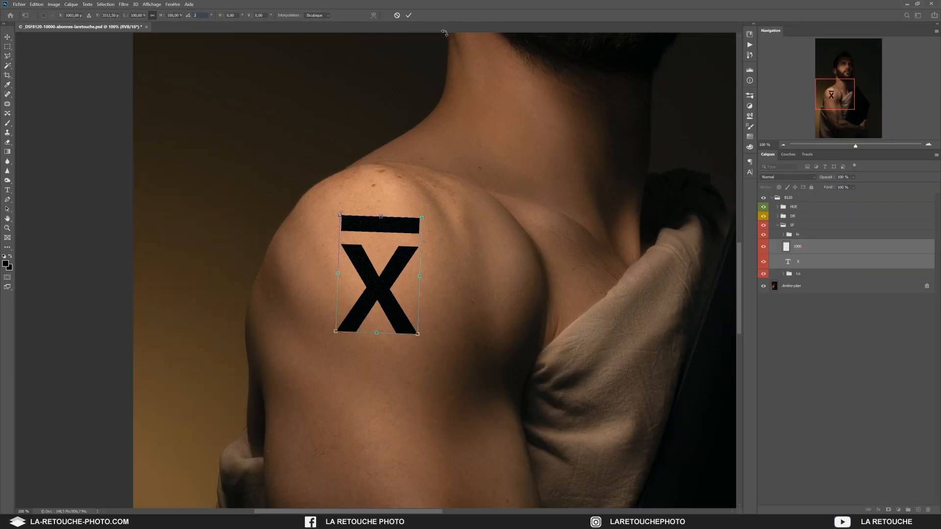
{"action": "type", "text": "-"}
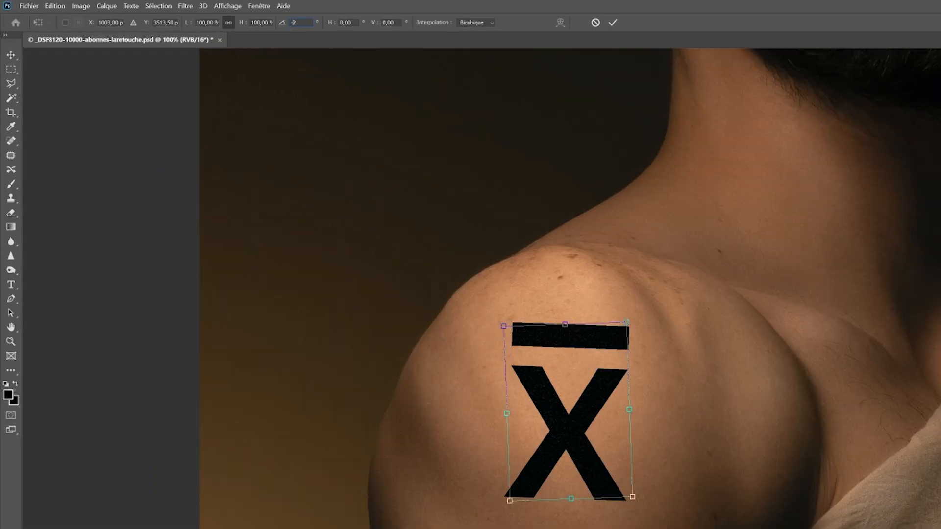
{"action": "key", "text": "Return"}
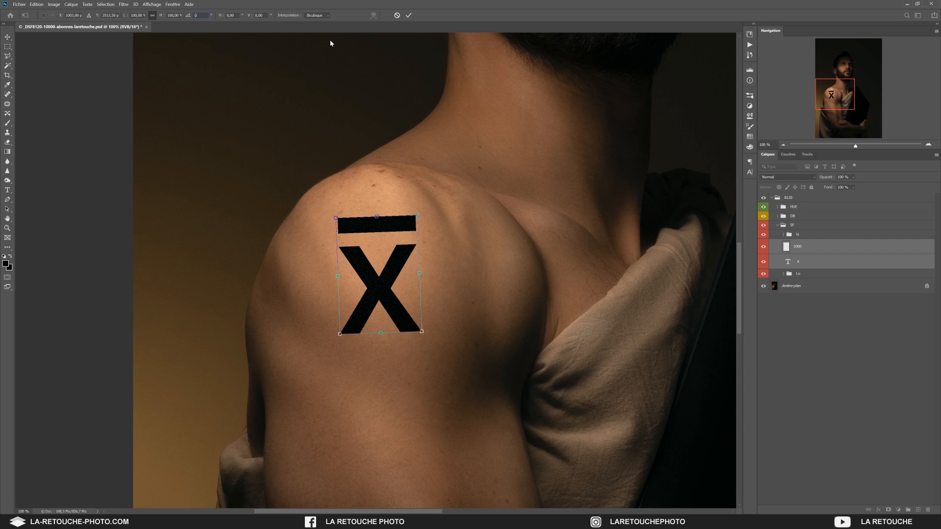
{"action": "left_click", "coordinate": [409, 16]}
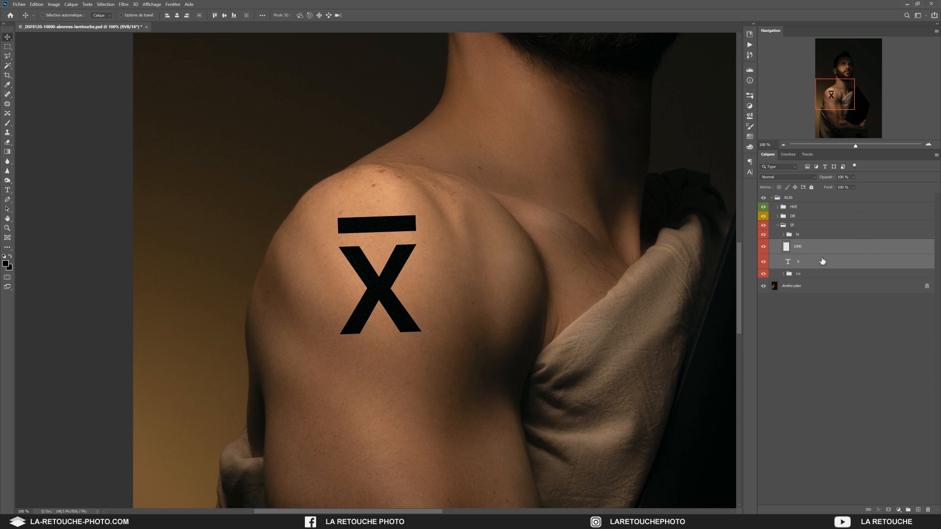
Step: Nudge the bar and the X together slightly to the left on the shoulder
{"action": "key", "text": "Left"}
{"action": "key", "text": "Left"}
{"action": "key", "text": "Left"}
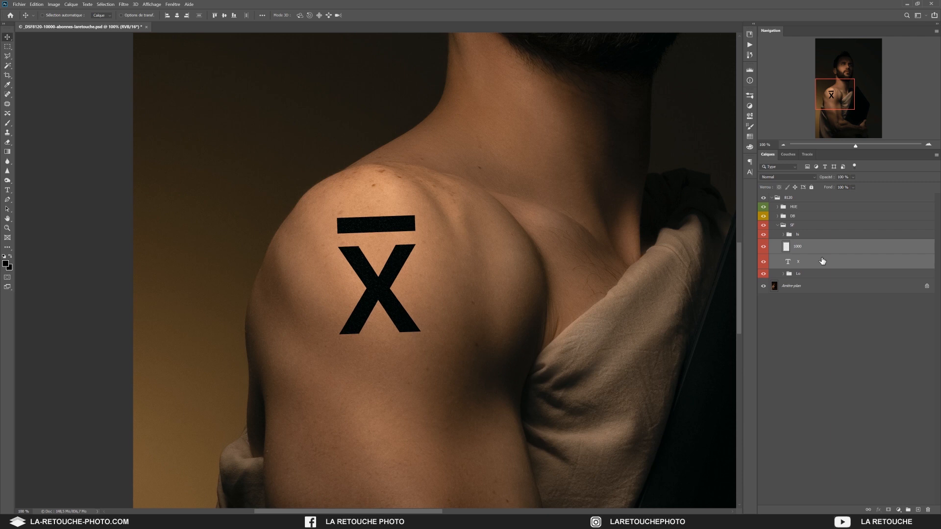
{"action": "key", "text": "Left"}
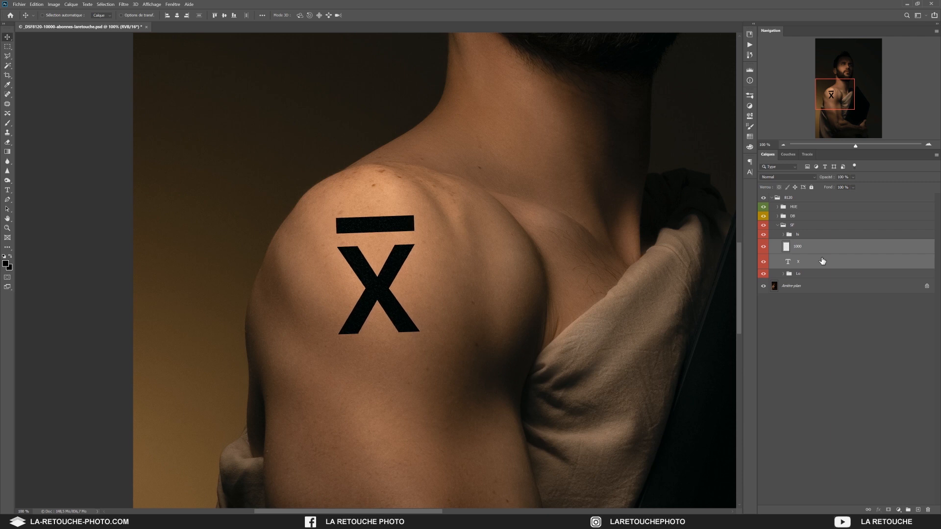
{"action": "key", "text": "Left"}
{"action": "key", "text": "Left"}
{"action": "key", "text": "Left"}
{"action": "key", "text": "Left"}
{"action": "key", "text": "Left"}
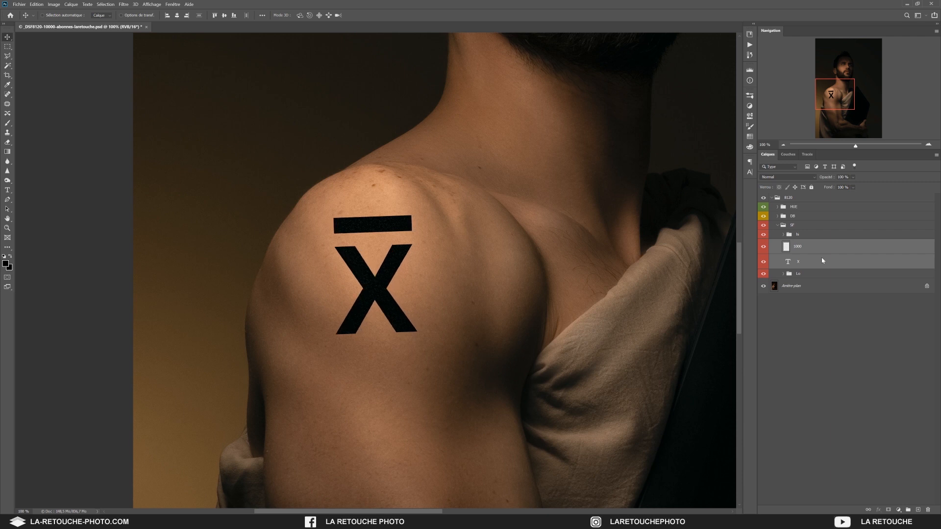
Step: Create a merged copy of the 1000 and X layers on a new layer above them
{"action": "left_click", "coordinate": [822, 260], "text": "ctrl"}
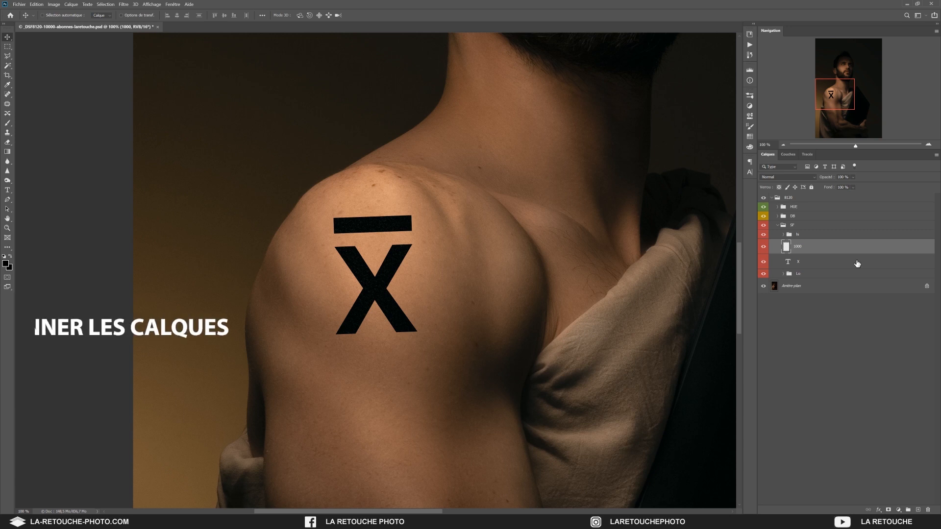
{"action": "left_click", "coordinate": [828, 264], "text": "ctrl"}
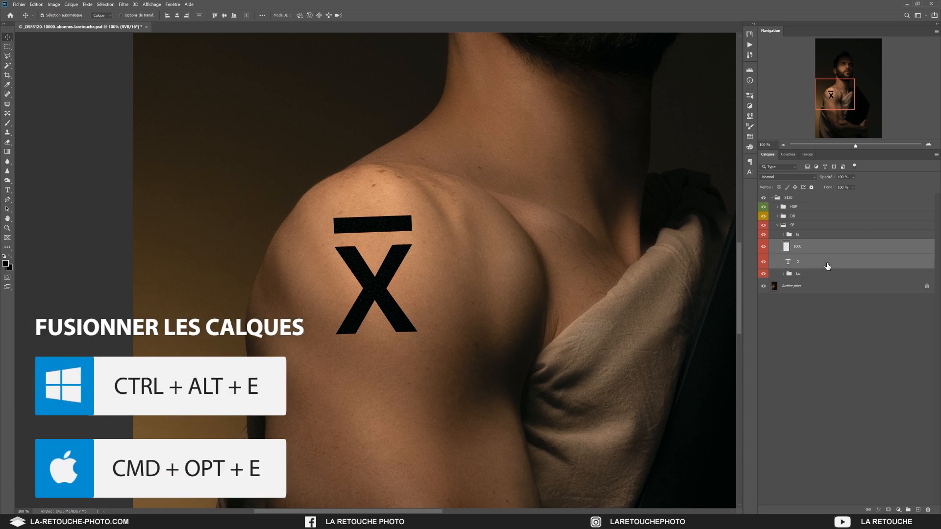
{"action": "key", "text": "ctrl+alt+e"}
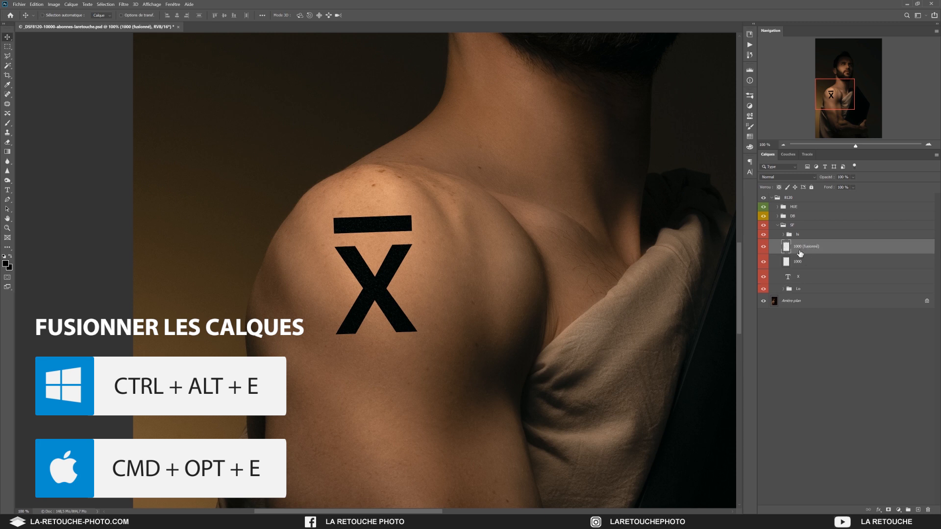
Step: Rename the merged layer as TATTOO and convert it to a smart object
{"action": "double_click", "coordinate": [805, 247]}
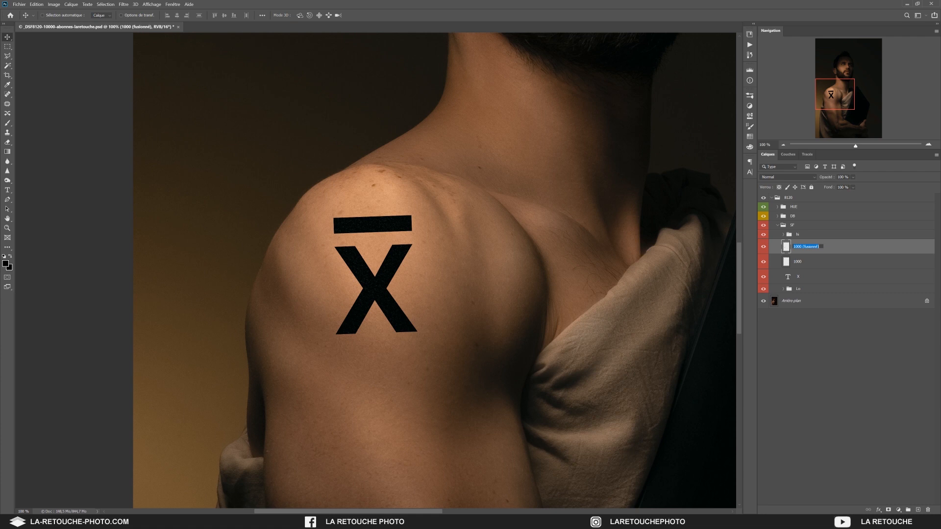
{"action": "type", "text": "TATTOO"}
{"action": "key", "text": "Return"}
{"action": "right_click", "coordinate": [814, 251]}
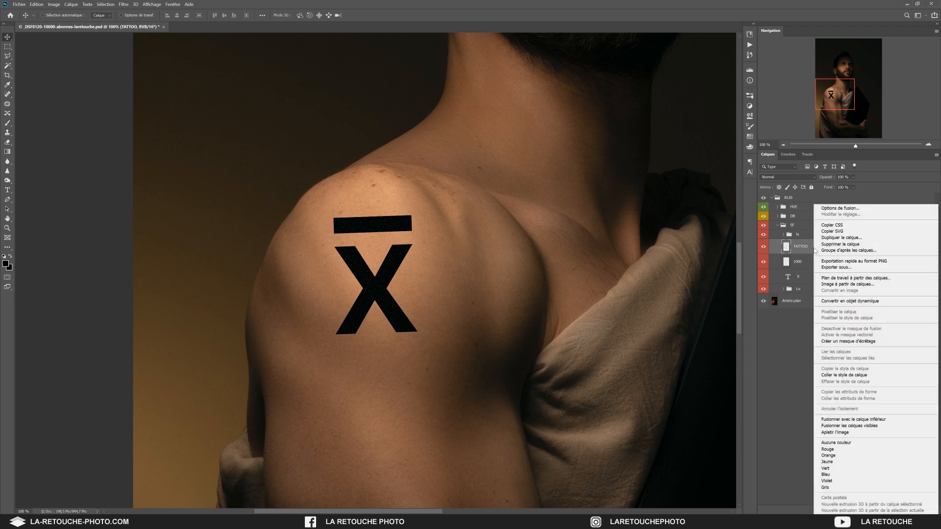
{"action": "left_click", "coordinate": [841, 302]}
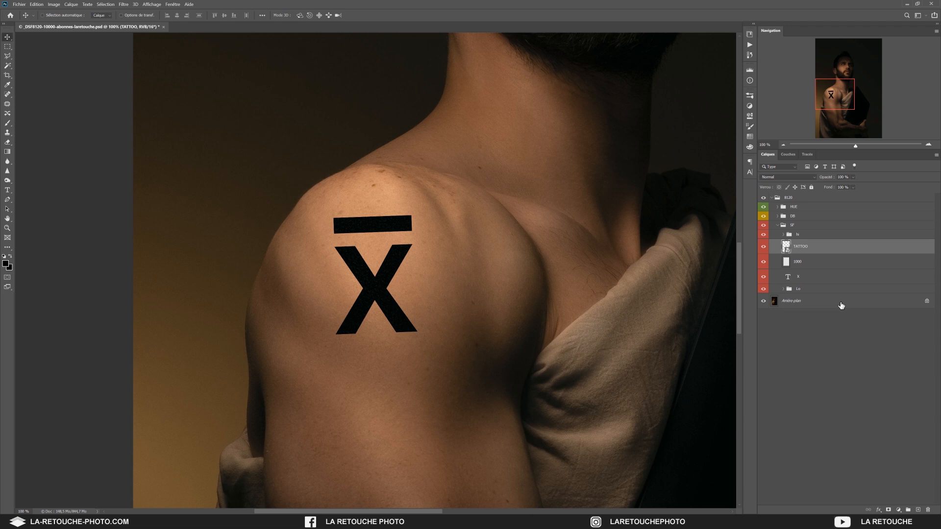
Step: Group the original 1000 and X layers under the name tattoo and hide the group
{"action": "left_click", "coordinate": [811, 264]}
{"action": "left_click", "coordinate": [818, 277], "text": "shift"}
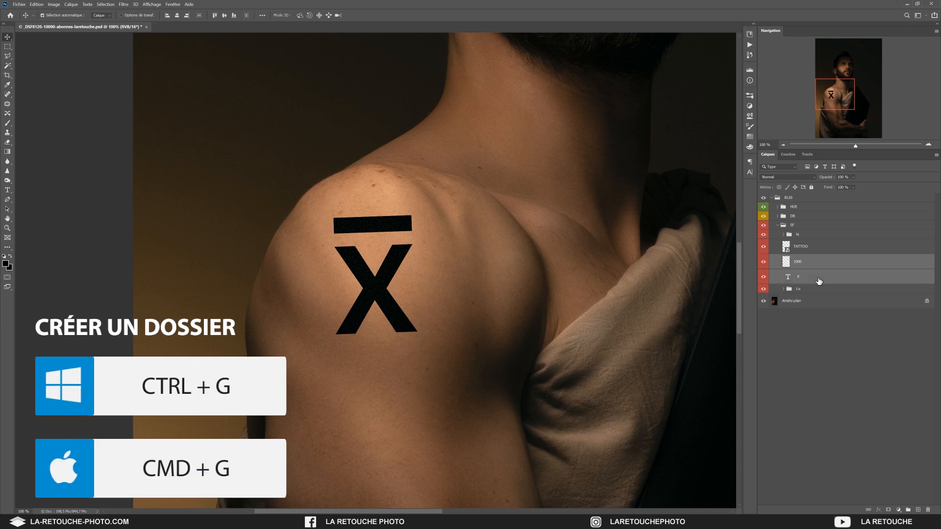
{"action": "key", "text": "ctrl+g"}
{"action": "double_click", "coordinate": [803, 259]}
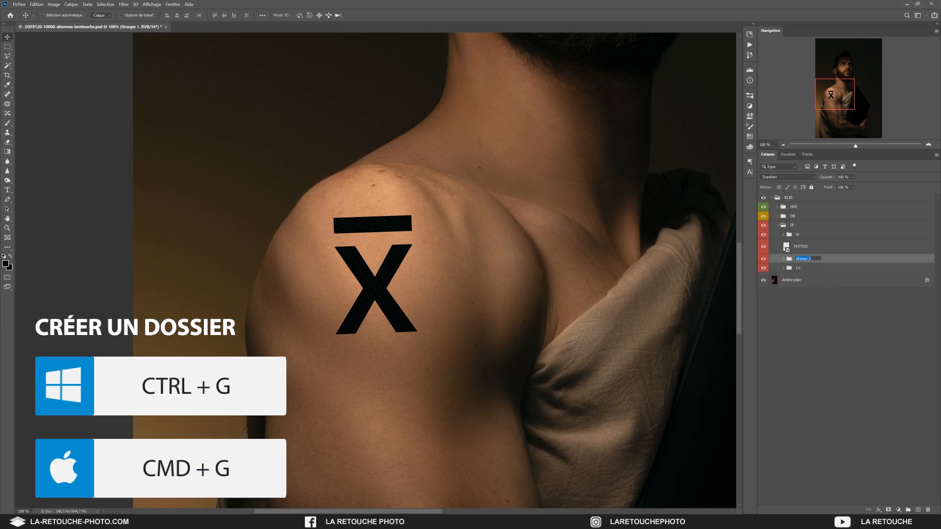
{"action": "type", "text": "tattoo"}
{"action": "key", "text": "Return"}
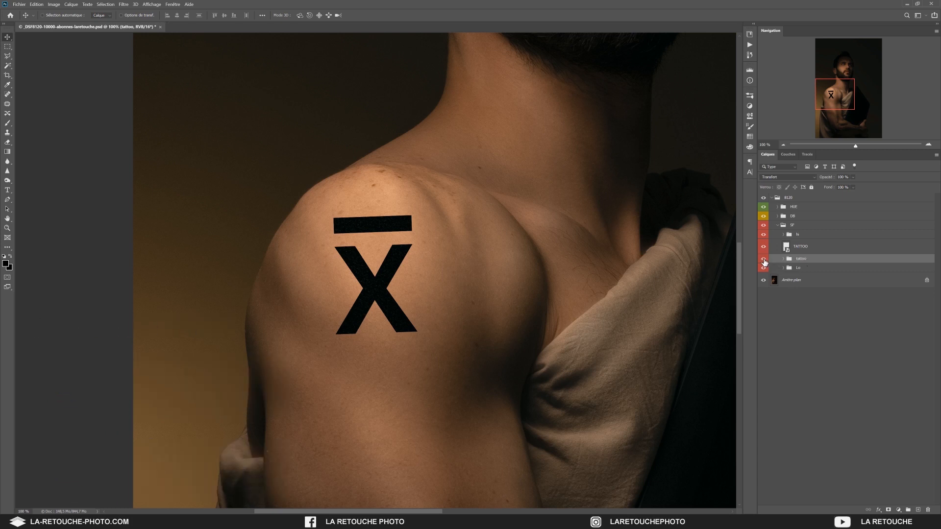
{"action": "left_click", "coordinate": [764, 259]}
Step: Add a black solid colour fill layer above the TATTOO smart object and clip it to that layer
{"action": "left_click", "coordinate": [813, 250]}
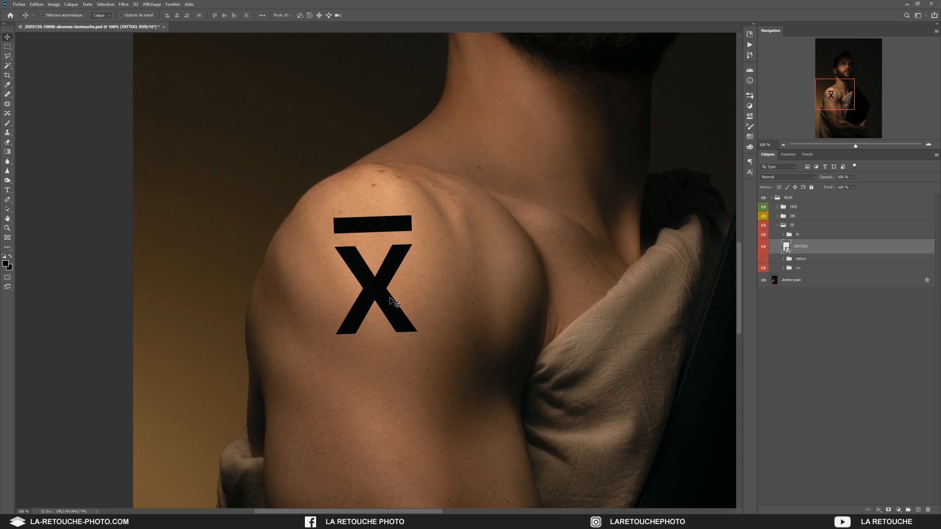
{"action": "left_click", "coordinate": [899, 510]}
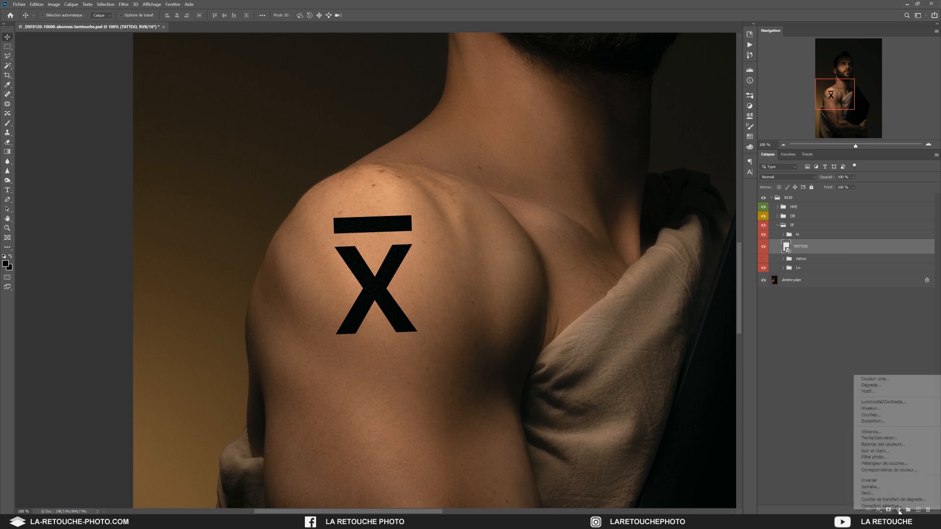
{"action": "left_click", "coordinate": [886, 380]}
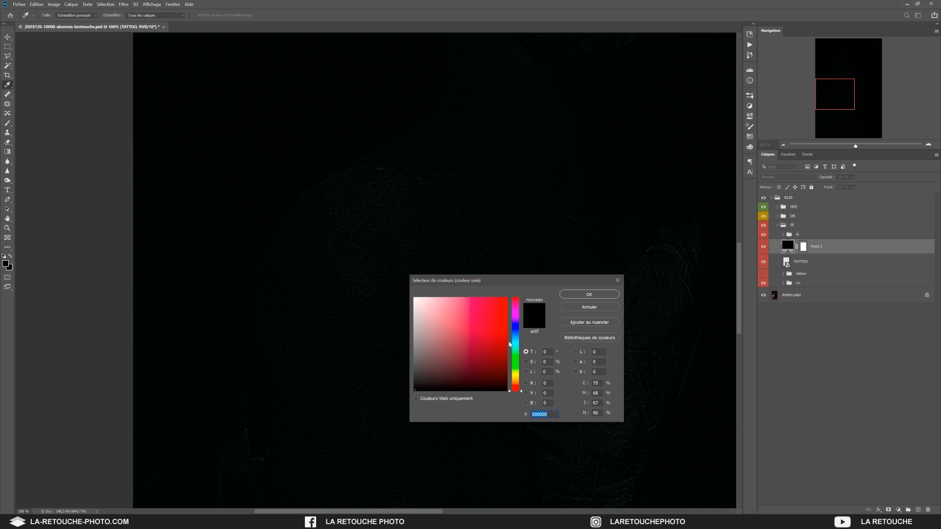
{"action": "key", "text": "Tab"}
{"action": "type", "text": "240"}
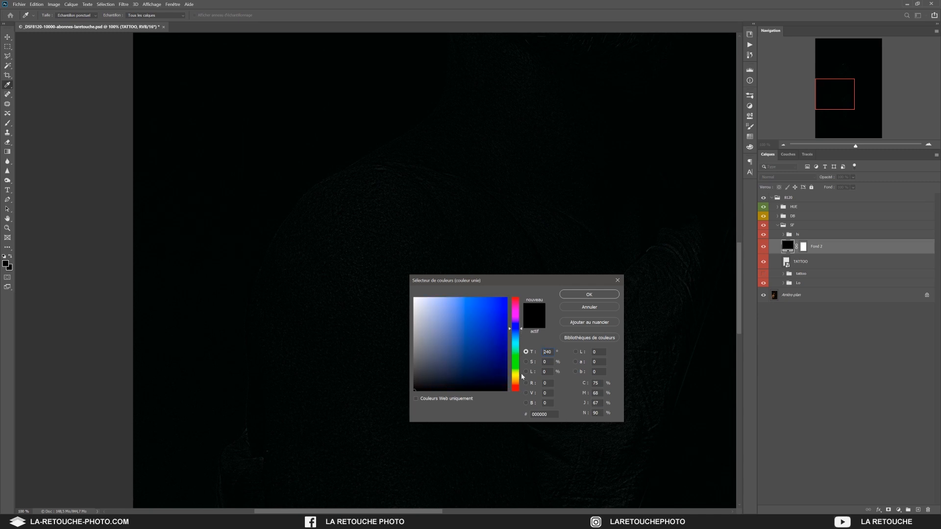
{"action": "key", "text": "Tab"}
{"action": "key", "text": "Tab"}
{"action": "key", "text": "shift+Tab"}
{"action": "key", "text": "Return"}
{"action": "key", "text": "v"}
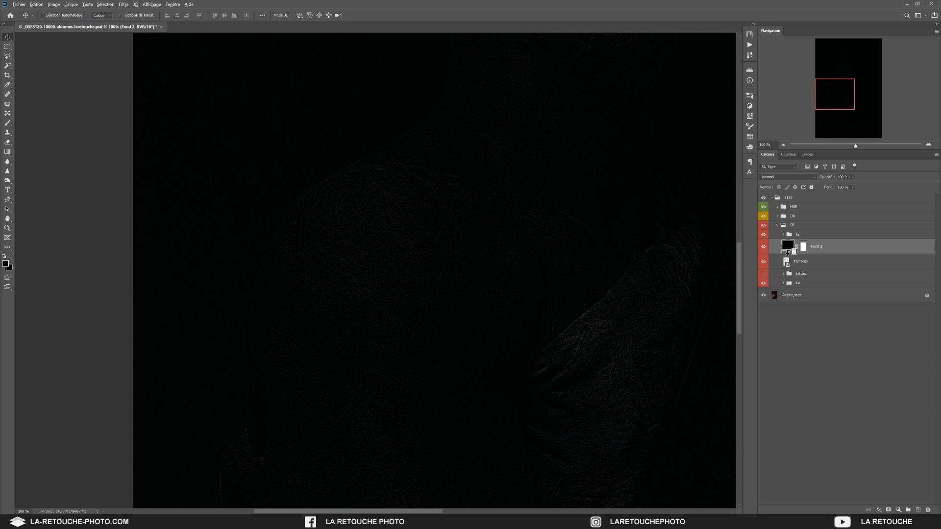
{"action": "left_click", "coordinate": [788, 253], "text": "alt"}
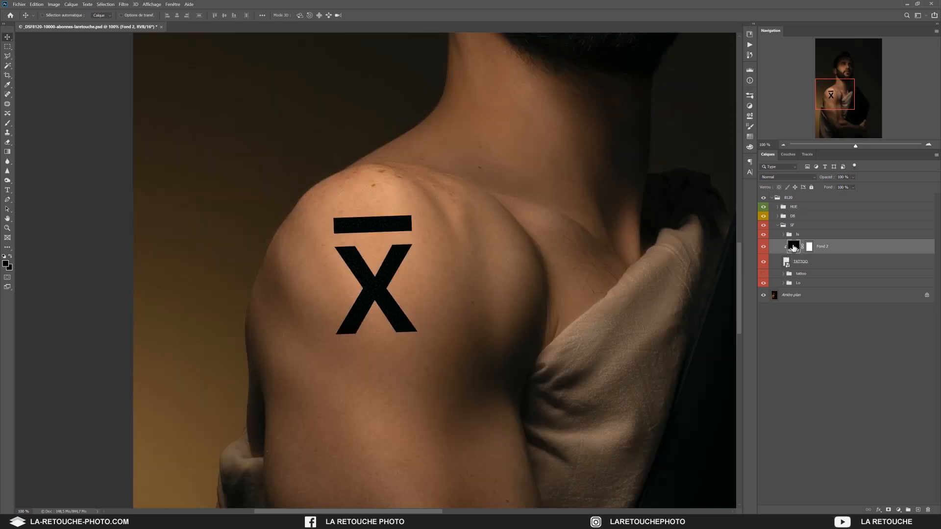
Step: Change the clipped fill's colour to a dark blue with hue 240°, saturation 50 % and brightness 10 %
{"action": "double_click", "coordinate": [794, 247]}
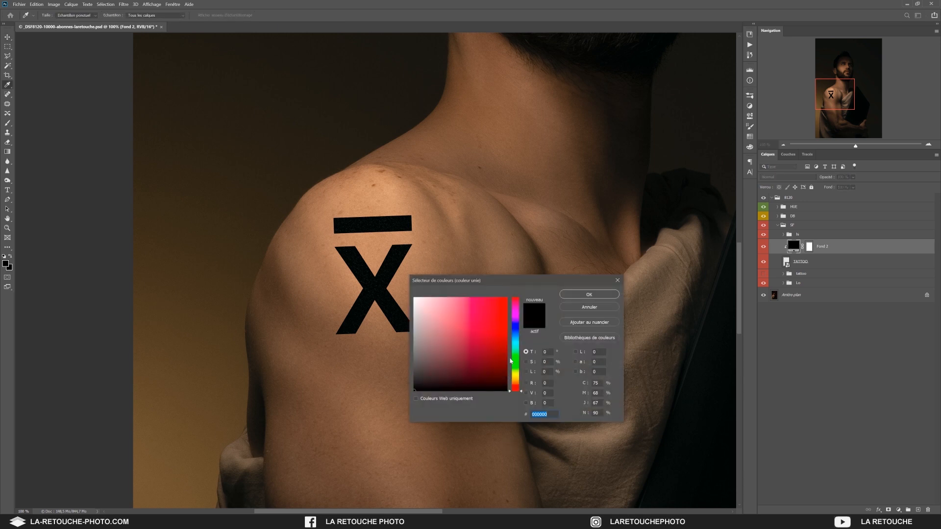
{"action": "left_click", "coordinate": [534, 353]}
{"action": "type", "text": "24"}
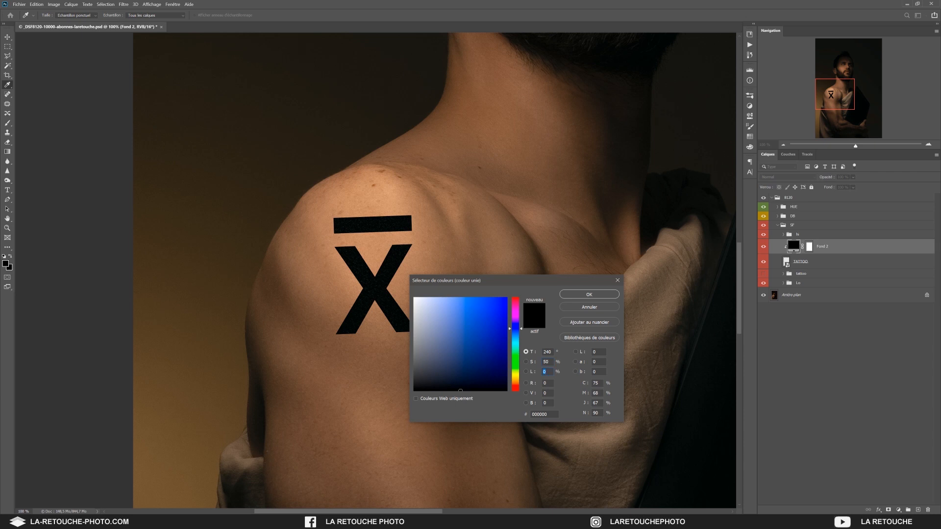
{"action": "type", "text": "50"}
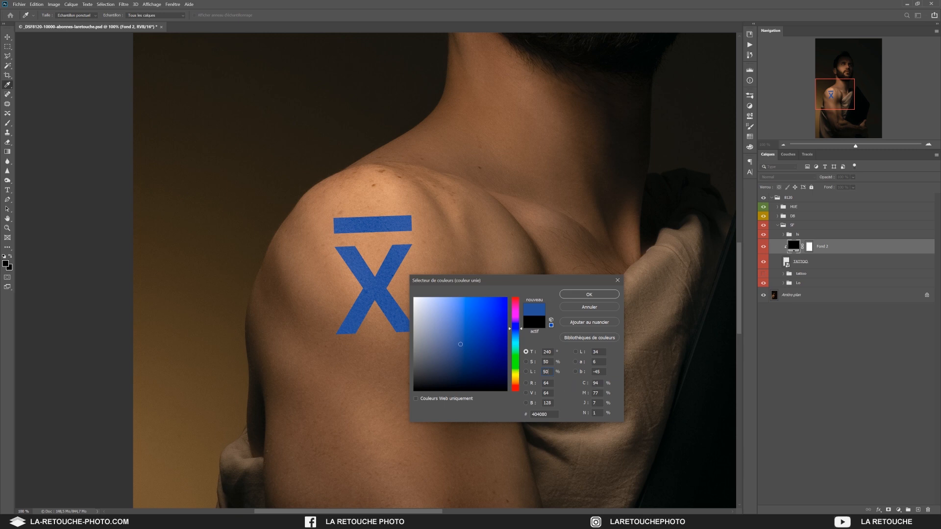
{"action": "left_click_drag", "start_coordinate": [550, 372], "coordinate": [510, 376]}
{"action": "type", "text": "40"}
{"action": "key", "text": "shift+Down"}
{"action": "key", "text": "shift+Down"}
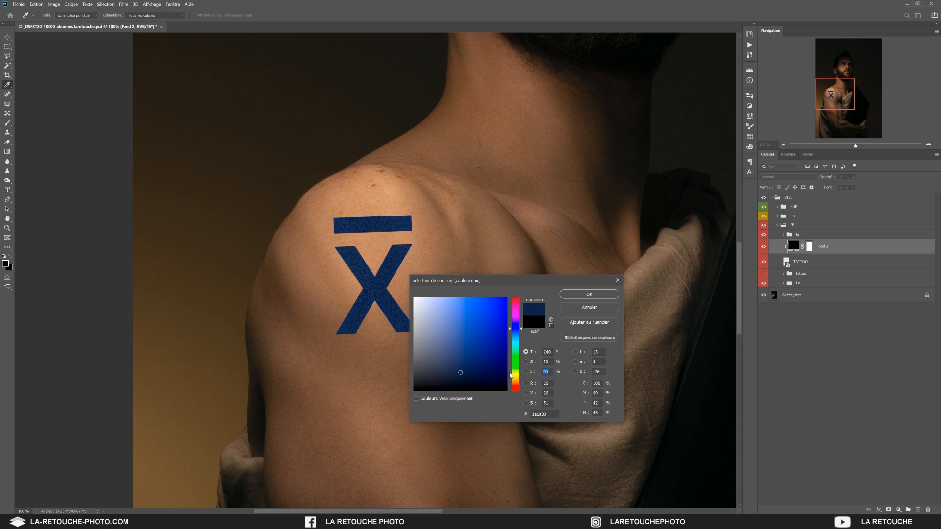
{"action": "key", "text": "shift+Down"}
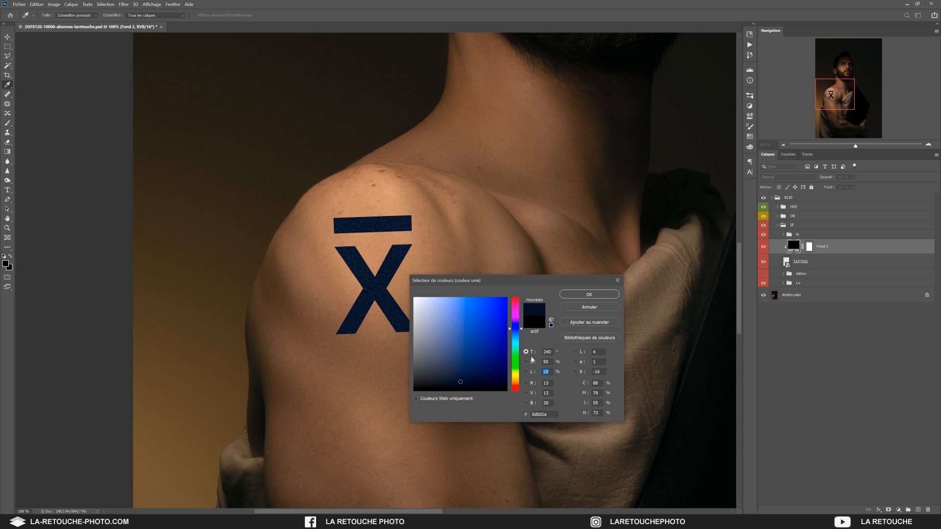
Step: Set the fill colour's saturation to 10 % and its hue to 225°
{"action": "key", "text": "shift+Tab"}
{"action": "type", "text": "3020"}
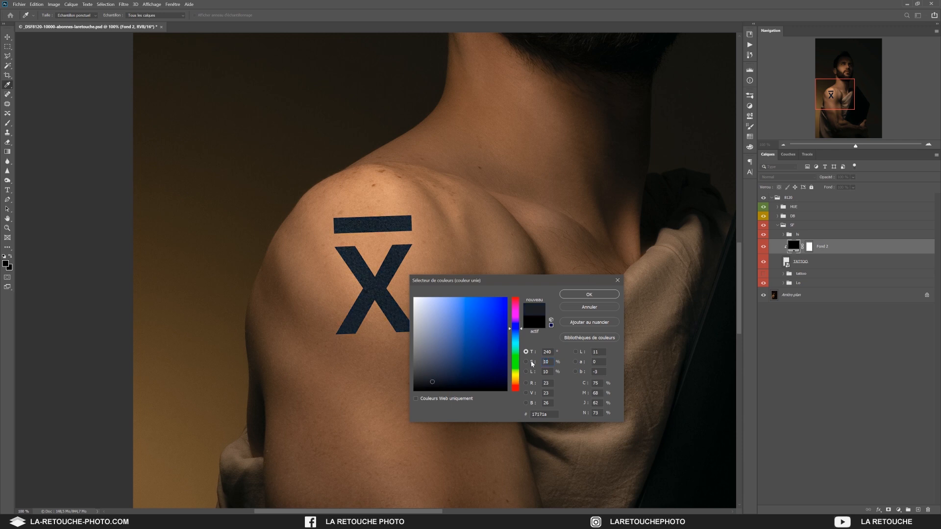
{"action": "left_click", "coordinate": [551, 352]}
{"action": "left_click_drag", "start_coordinate": [550, 352], "coordinate": [537, 353]}
{"action": "type", "text": "230"}
{"action": "type", "text": "220"}
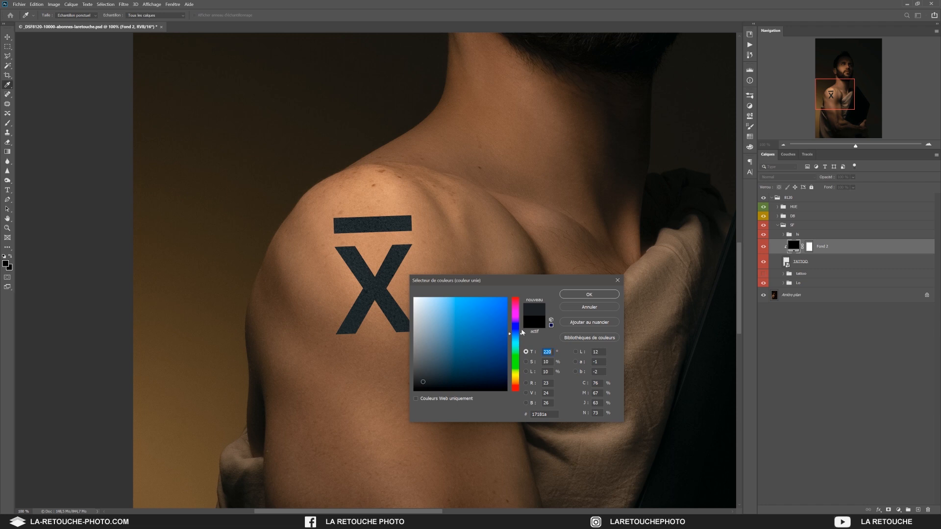
{"action": "type", "text": "221"}
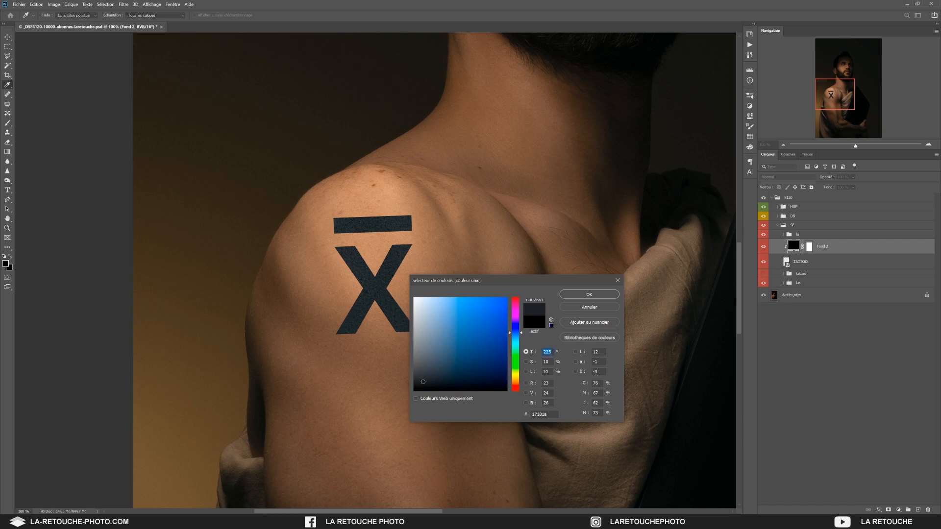
Step: Lower the fill colour's brightness slightly and apply the new tattoo colour
{"action": "key", "text": "Tab"}
{"action": "key", "text": "Tab"}
{"action": "key", "text": "Down"}
{"action": "key", "text": "Down"}
{"action": "left_click", "coordinate": [589, 295]}
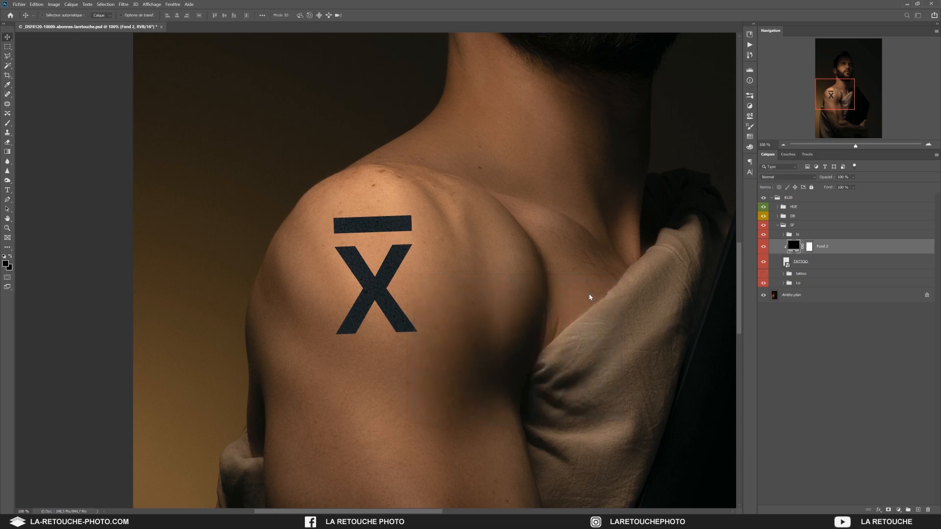
Step: Rename the clipped colour fill layer as INK
{"action": "double_click", "coordinate": [821, 247]}
{"action": "type", "text": "COULEUR"}
{"action": "key", "text": "Return"}
Step: Apply a Gaussian Blur smart filter with a 1.4 px radius to the TATTOO smart object, previewing it on the X
{"action": "left_click", "coordinate": [822, 266]}
{"action": "left_click", "coordinate": [124, 4]}
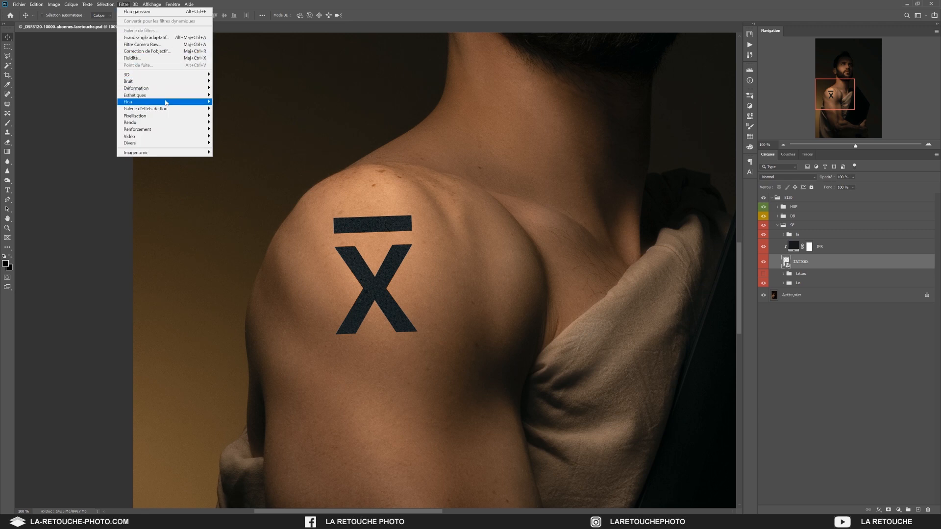
{"action": "mouse_move", "coordinate": [166, 103]}
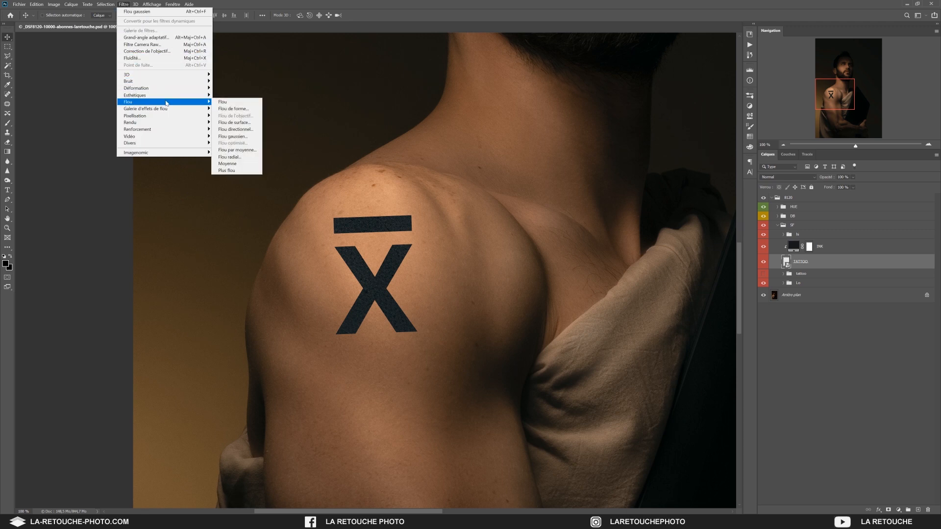
{"action": "left_click", "coordinate": [244, 137]}
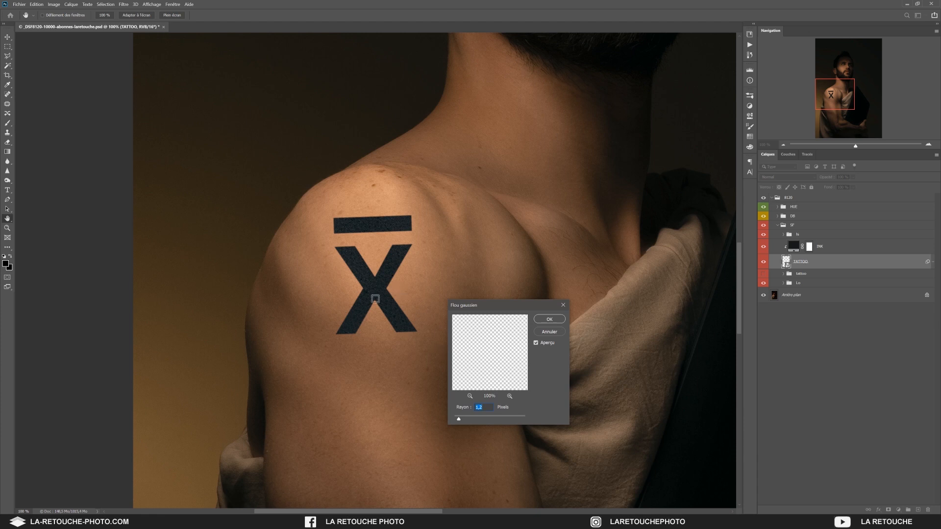
{"action": "left_click", "coordinate": [375, 280]}
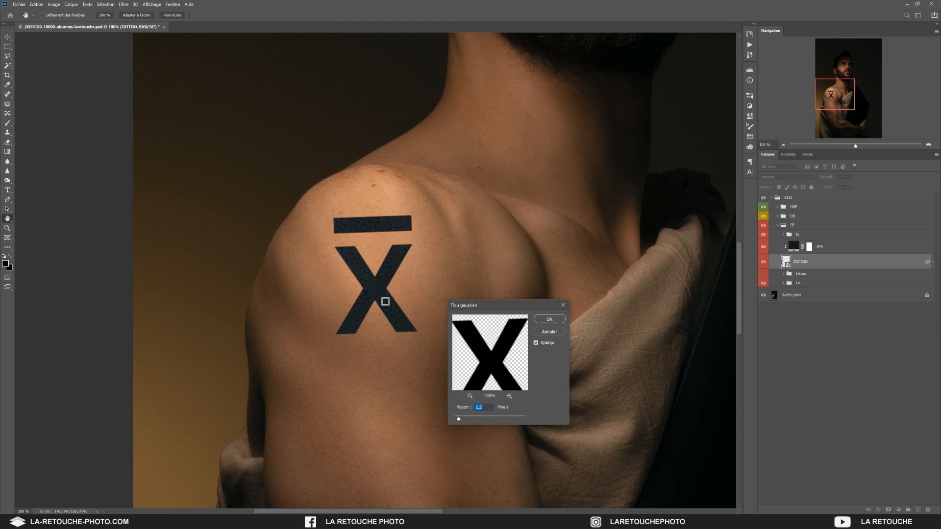
{"action": "left_click_drag", "start_coordinate": [483, 305], "coordinate": [467, 268]}
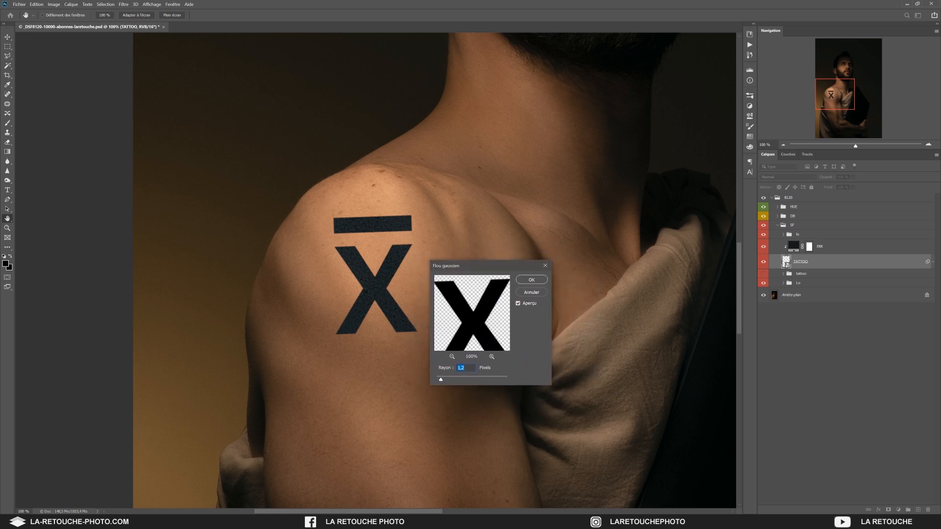
{"action": "type", "text": "2"}
{"action": "key", "text": "Down"}
{"action": "key", "text": "Down"}
{"action": "key", "text": "Down"}
{"action": "left_click", "coordinate": [533, 279]}
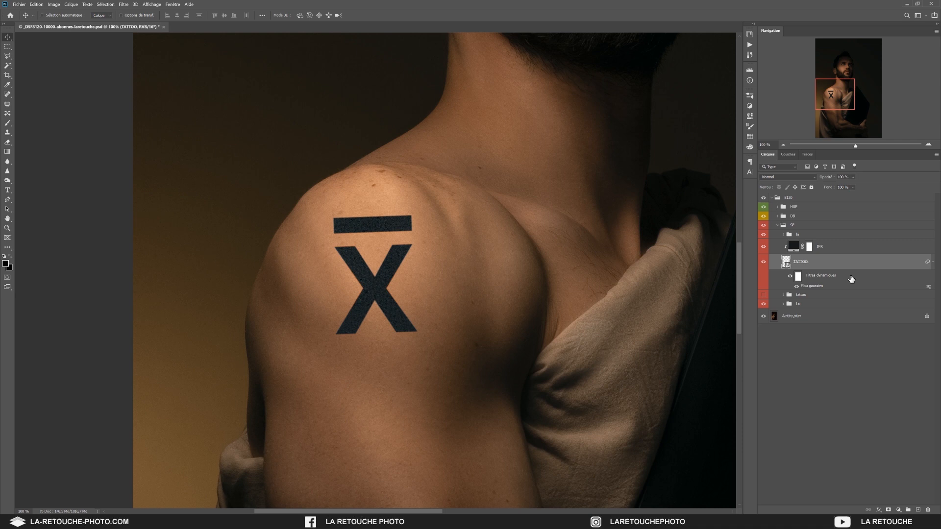
Step: Rotate the TATTOO smart object by 1° and check its Gaussian Blur filter settings
{"action": "key", "text": "ctrl+t"}
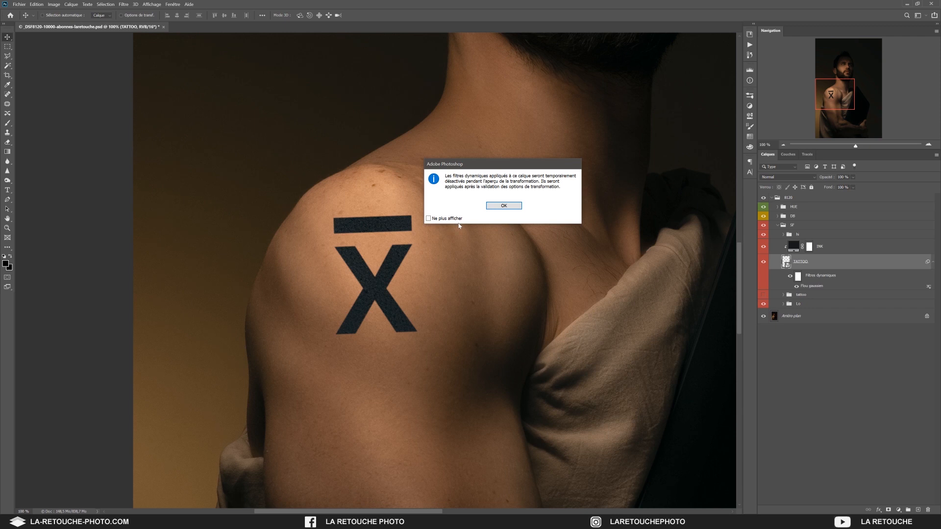
{"action": "left_click", "coordinate": [498, 208]}
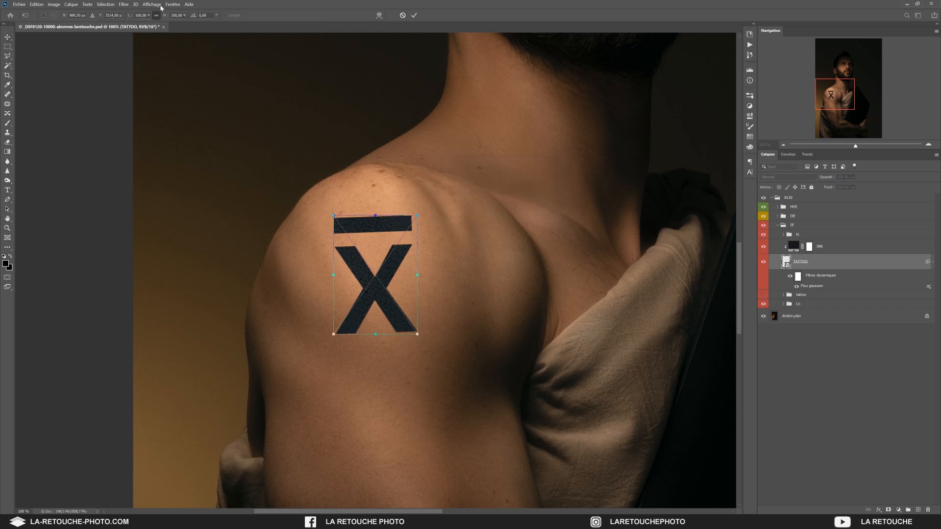
{"action": "left_click", "coordinate": [195, 17]}
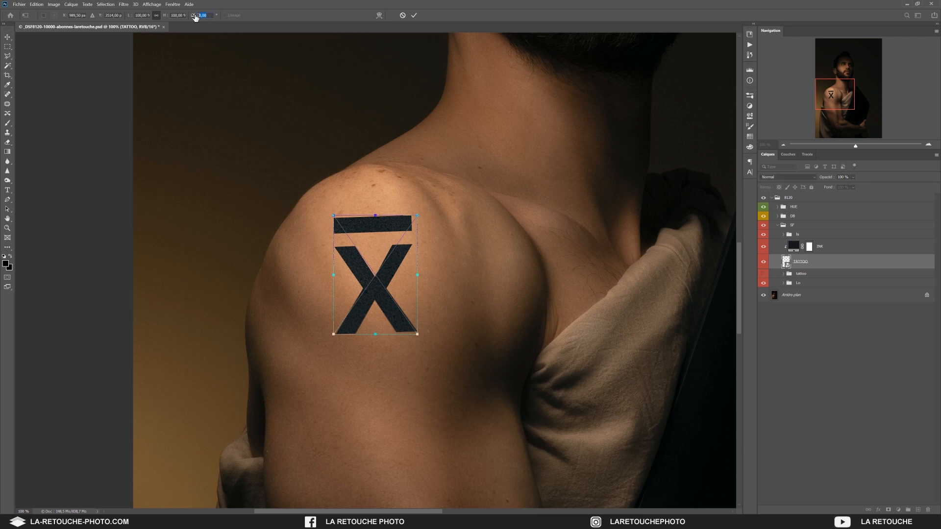
{"action": "type", "text": "1"}
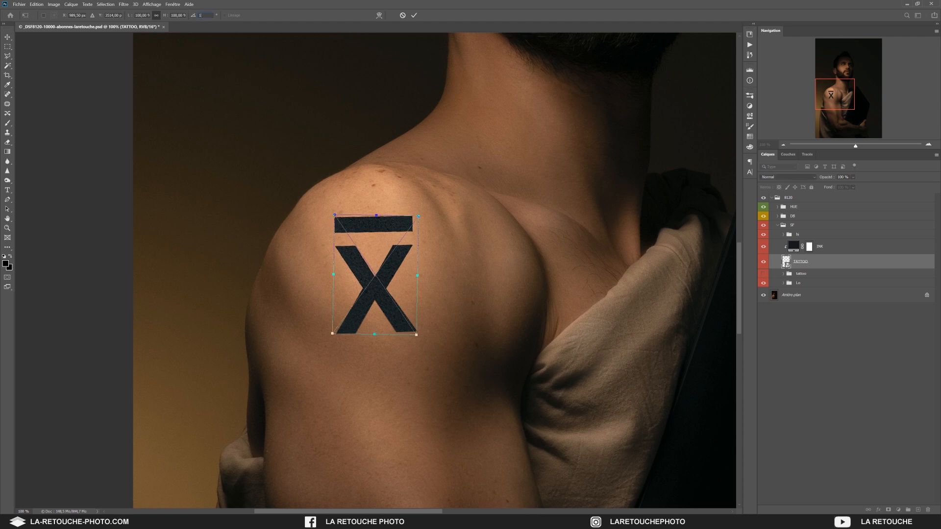
{"action": "left_click", "coordinate": [413, 16]}
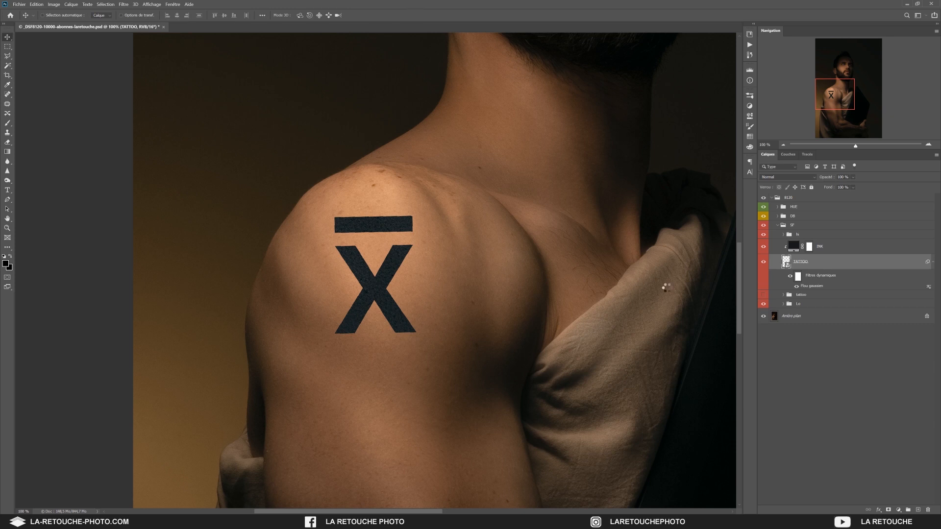
{"action": "double_click", "coordinate": [816, 288]}
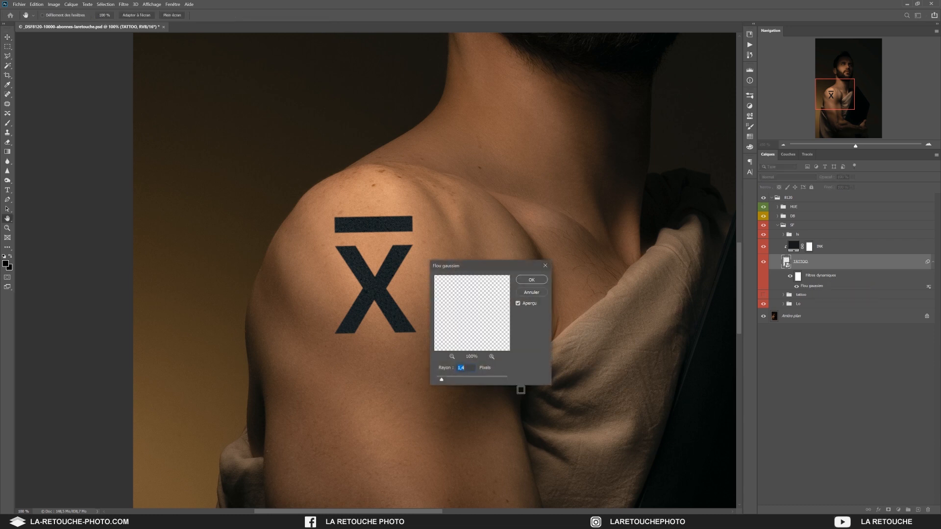
{"action": "left_click", "coordinate": [529, 279]}
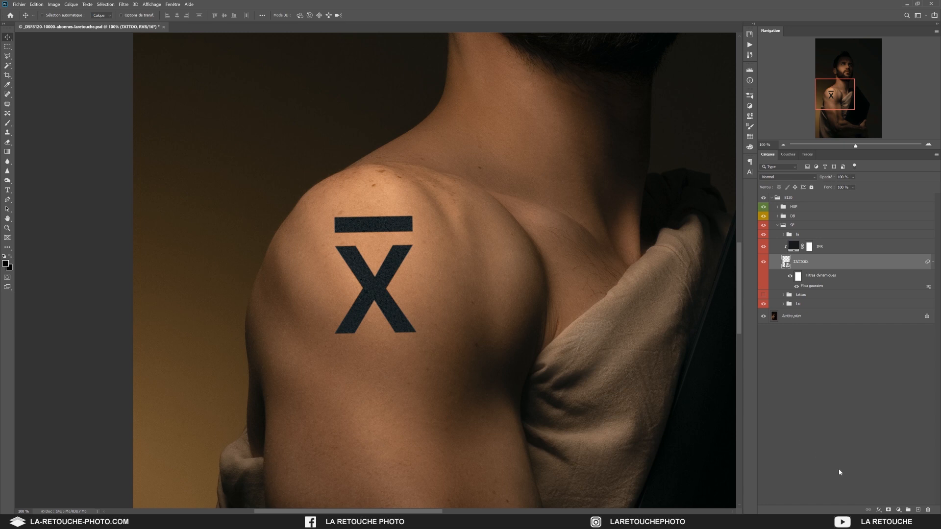
Step: Open the TATTOO layer's blending options and set the fill opacity to 80 %
{"action": "left_click", "coordinate": [879, 511]}
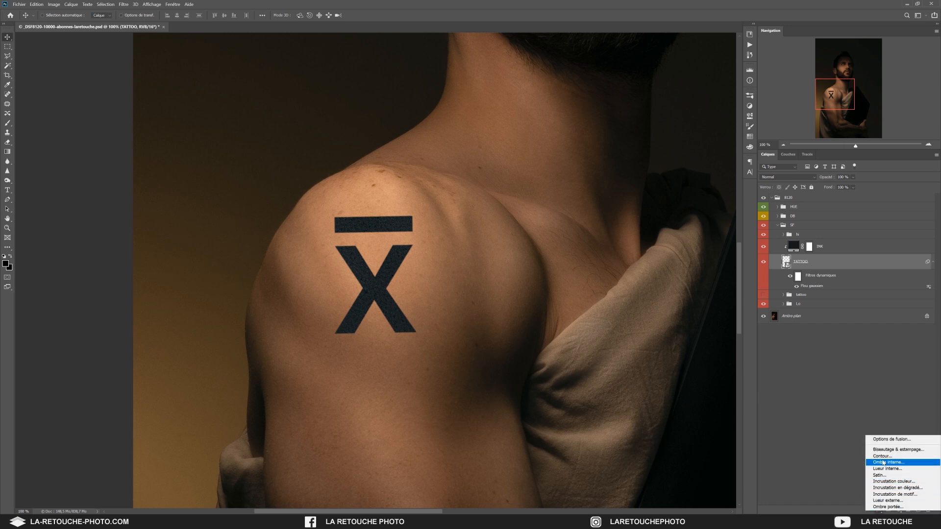
{"action": "left_click", "coordinate": [885, 440]}
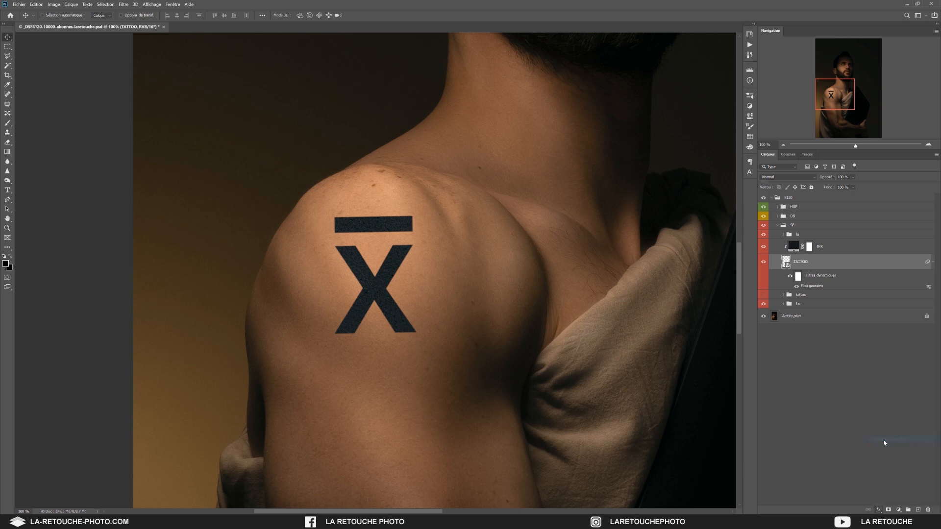
{"action": "left_click_drag", "start_coordinate": [503, 240], "coordinate": [483, 249]}
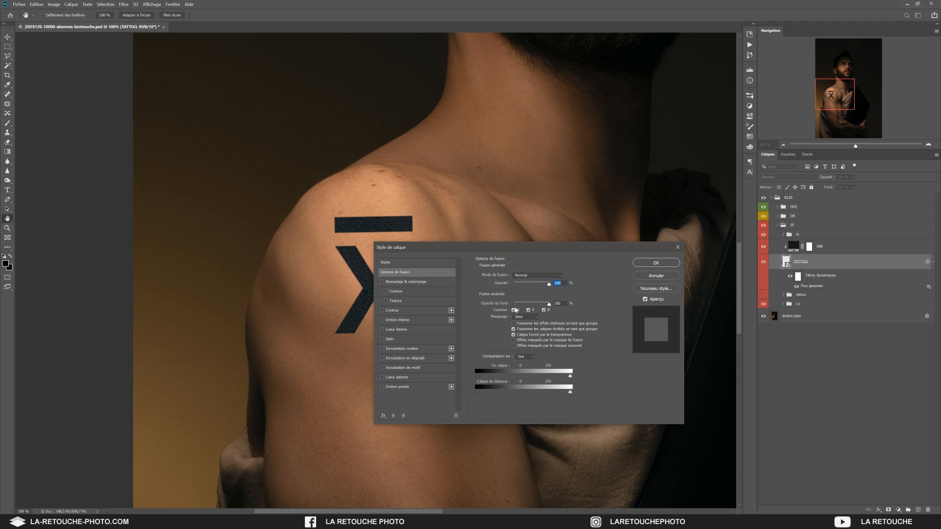
{"action": "left_click_drag", "start_coordinate": [512, 252], "coordinate": [563, 213]}
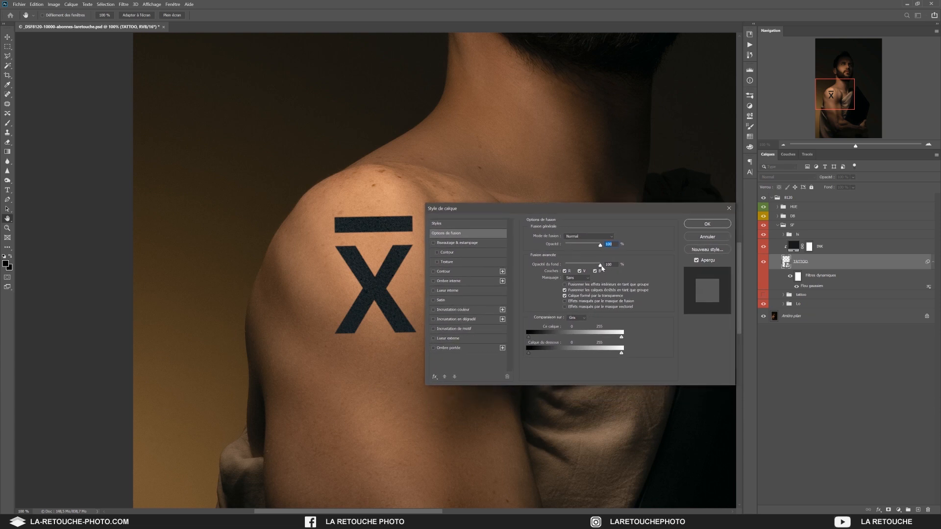
{"action": "left_click_drag", "start_coordinate": [600, 265], "coordinate": [595, 265]}
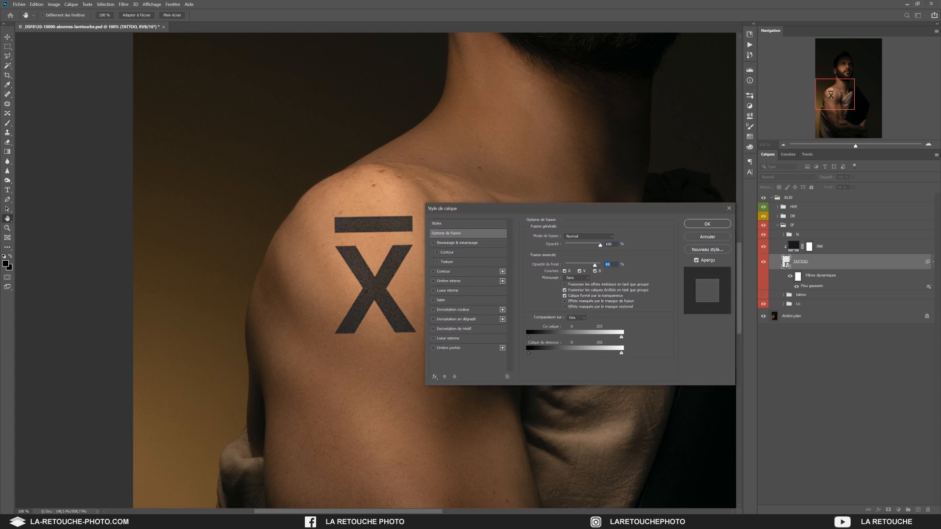
{"action": "type", "text": "80"}
Step: Split the black end of the tattoo's underlying-layer blend range to 0 / 136
{"action": "left_click_drag", "start_coordinate": [530, 355], "coordinate": [581, 357]}
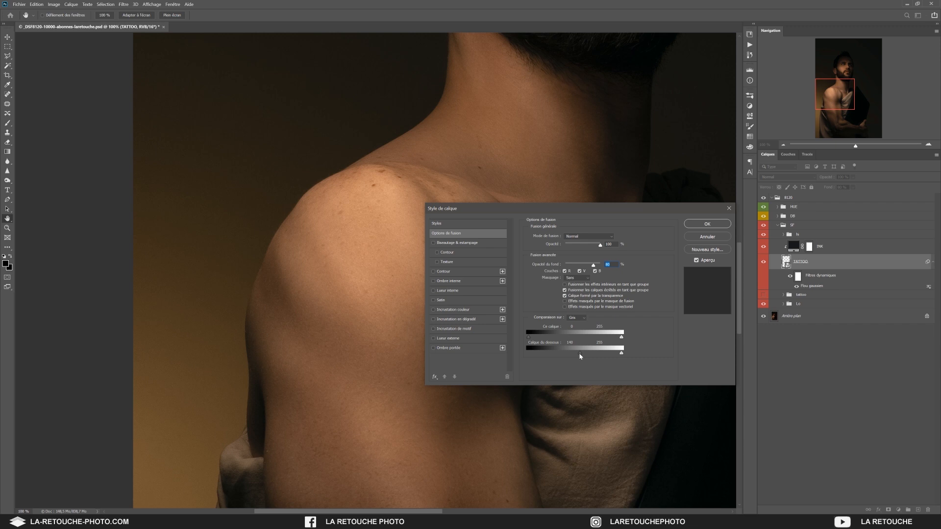
{"action": "left_click_drag", "start_coordinate": [579, 357], "coordinate": [579, 357]}
{"action": "key", "text": "alt"}
{"action": "left_click_drag", "start_coordinate": [577, 355], "coordinate": [528, 356]}
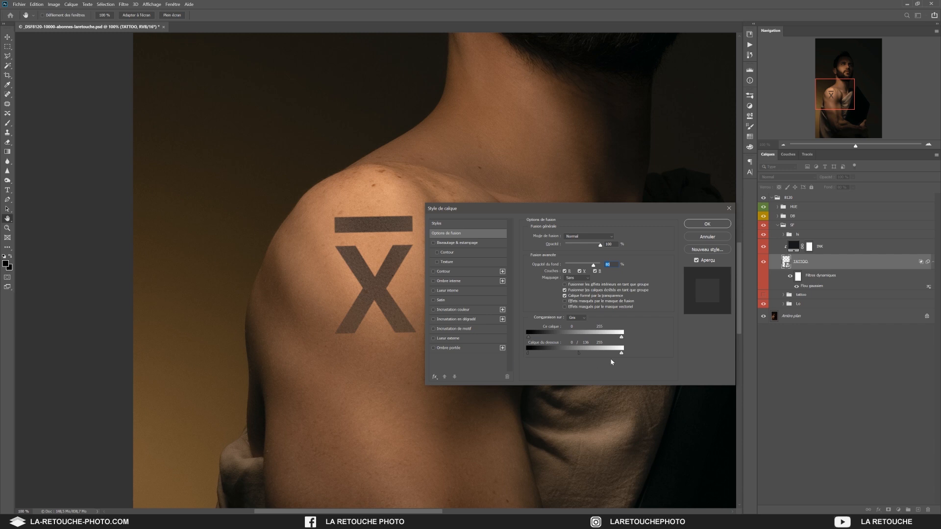
Step: Split the white end of the underlying-layer blend range to 68 / 255 and apply the blending options with 84 % fill opacity
{"action": "left_click_drag", "start_coordinate": [621, 354], "coordinate": [555, 355]}
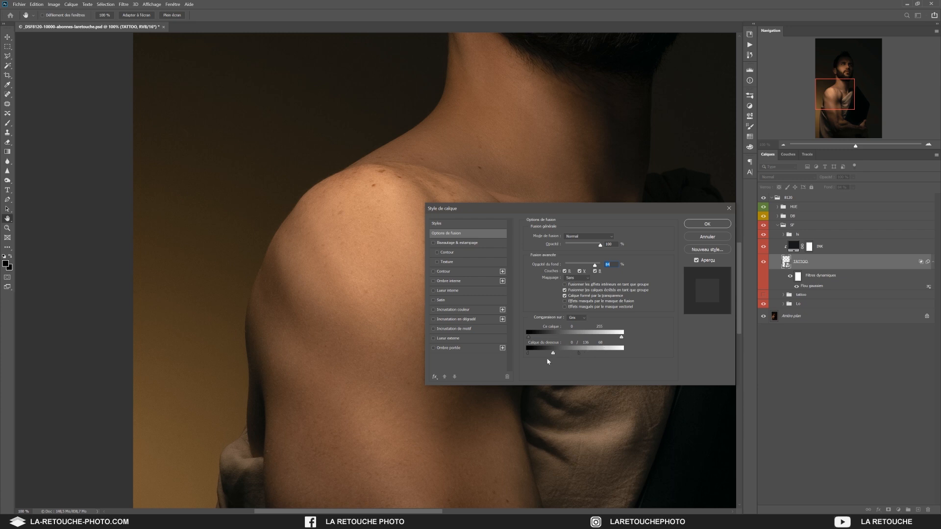
{"action": "key", "text": "alt"}
{"action": "left_click_drag", "start_coordinate": [555, 356], "coordinate": [633, 358]}
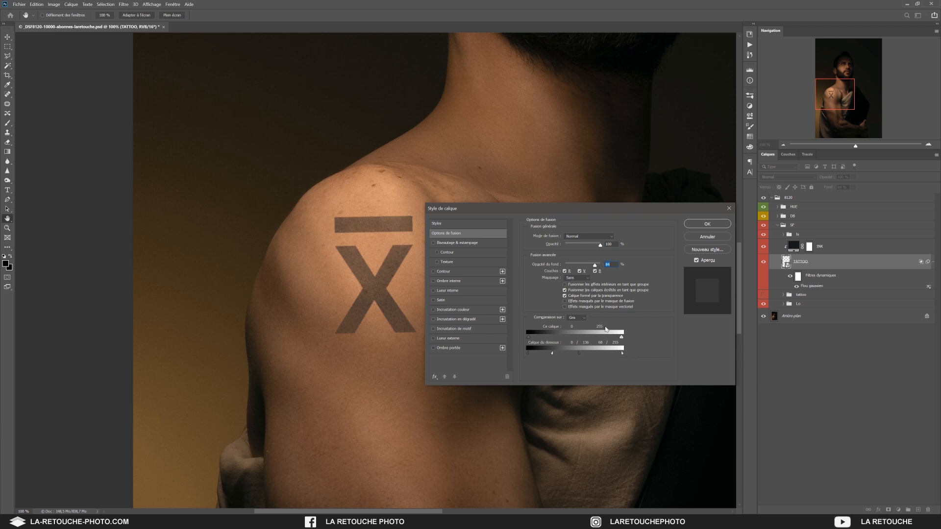
{"action": "left_click", "coordinate": [708, 224]}
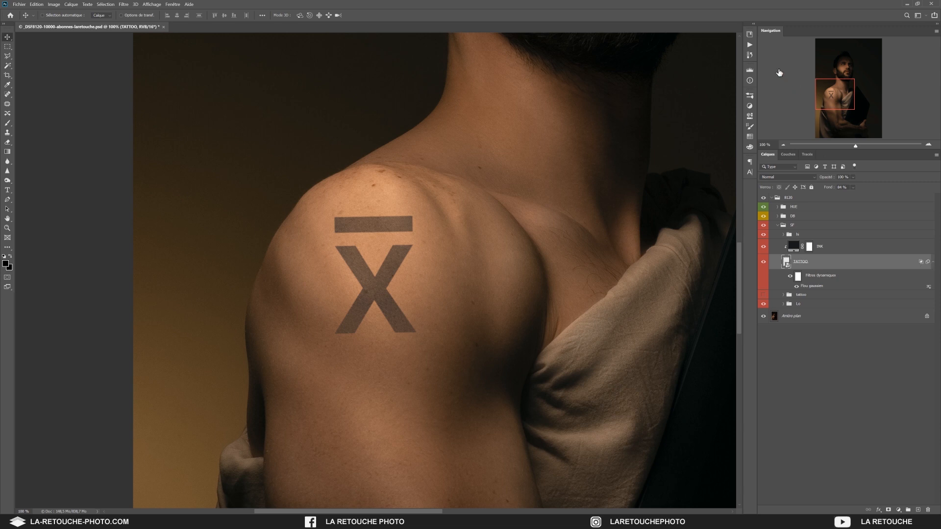
Step: Review the history state for the tattoo's blending options
{"action": "left_click", "coordinate": [749, 55]}
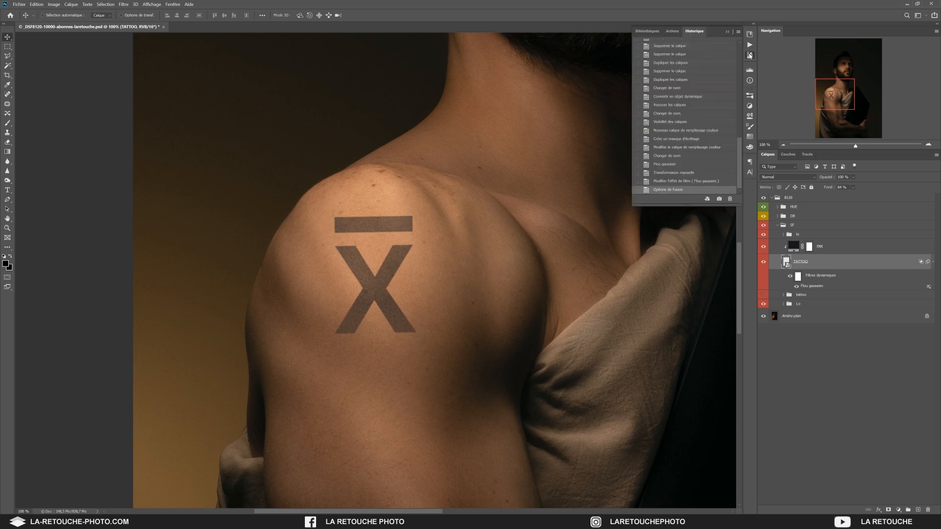
{"action": "left_click", "coordinate": [666, 190]}
{"action": "left_click", "coordinate": [728, 32]}
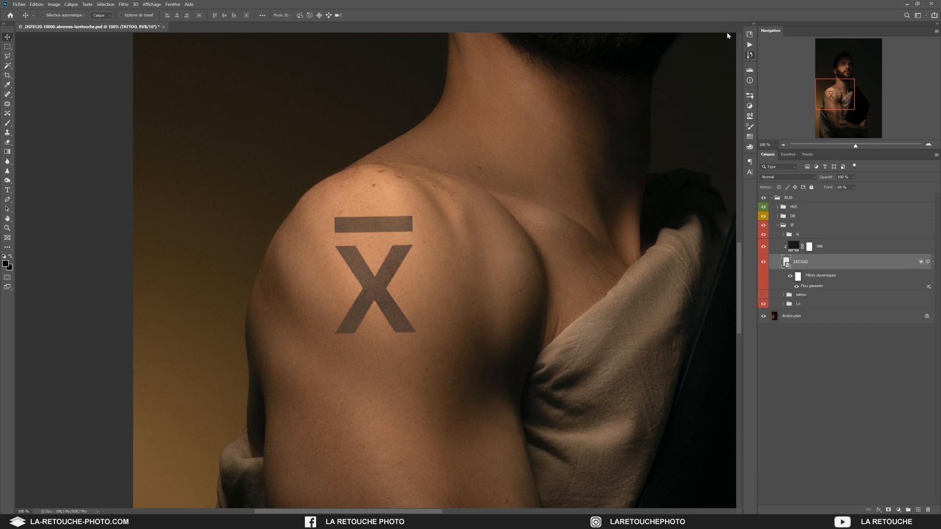
Step: Try a 90 % fill opacity and a different white split for the tattoo, and return the fill opacity to 84 %
{"action": "double_click", "coordinate": [901, 264]}
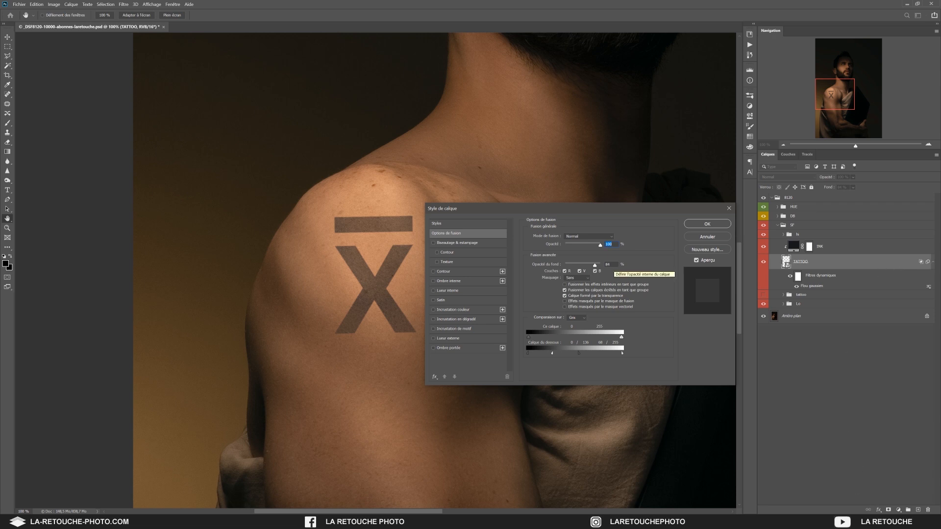
{"action": "key", "text": "Tab"}
{"action": "type", "text": "90"}
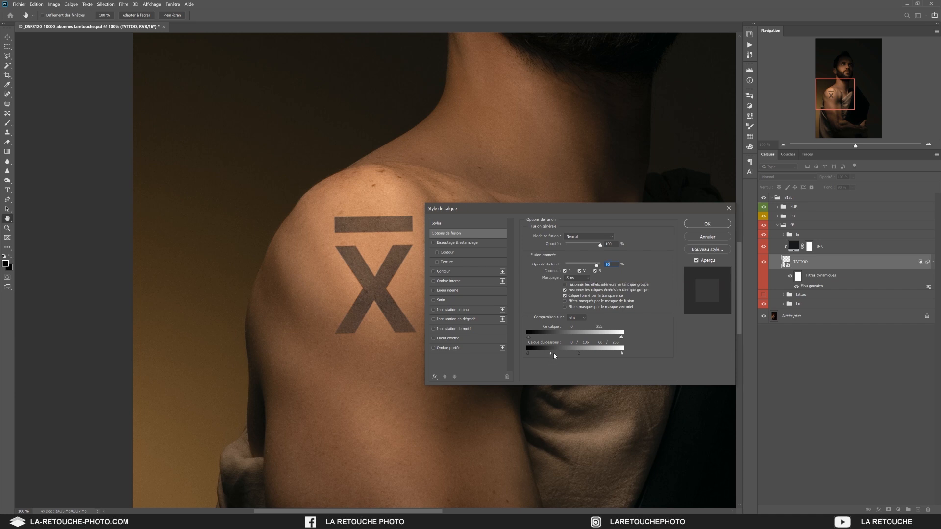
{"action": "left_click_drag", "start_coordinate": [554, 353], "coordinate": [581, 356]}
{"action": "type", "text": "84"}
{"action": "key", "text": "Return"}
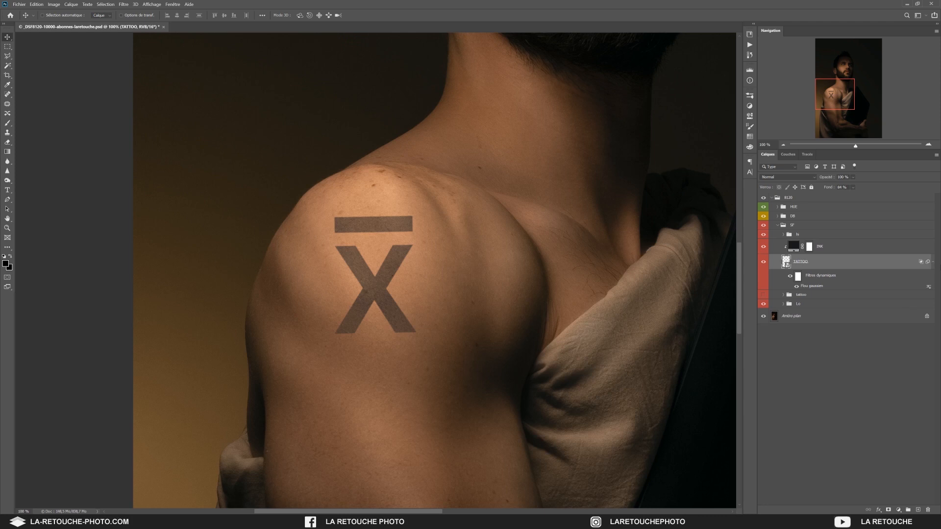
Step: Add a Multiply drop shadow with 45 % opacity to the TATTOO layer, check the shadow colour and apply the layer style
{"action": "double_click", "coordinate": [909, 265]}
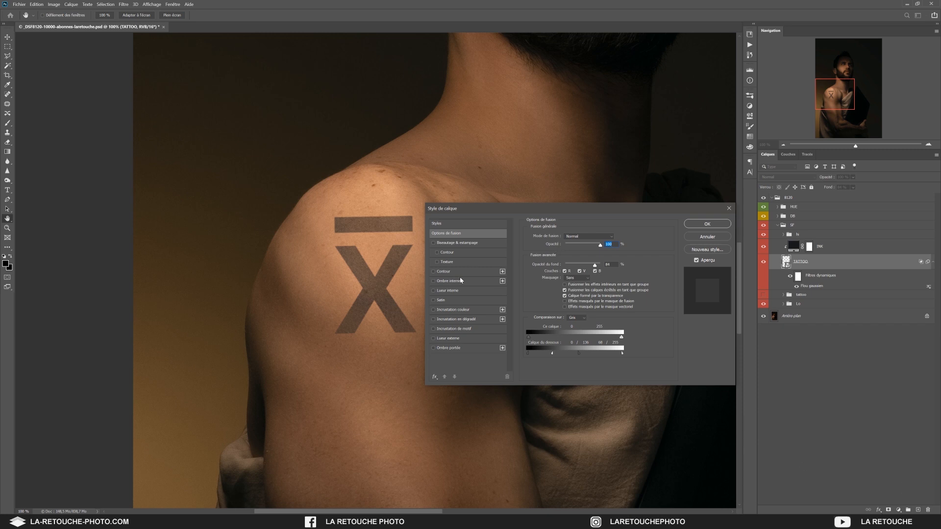
{"action": "left_click", "coordinate": [451, 348]}
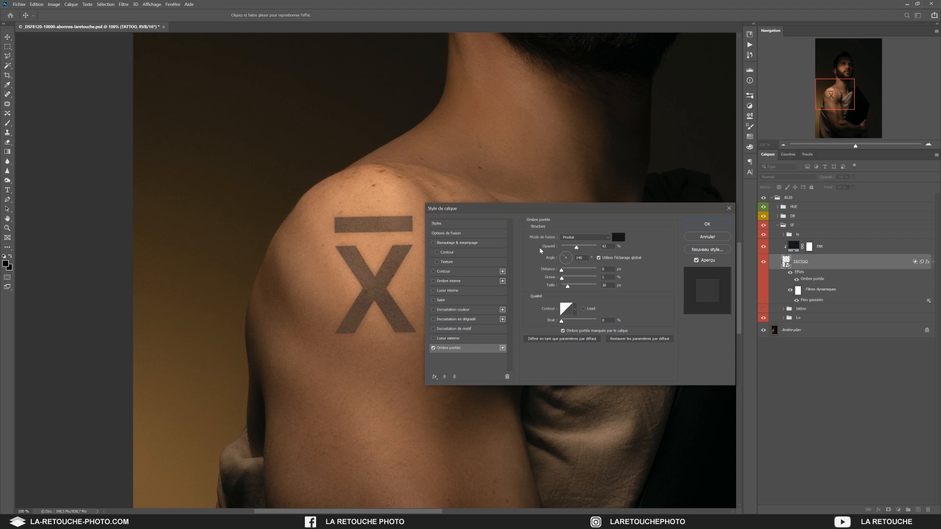
{"action": "left_click", "coordinate": [593, 247]}
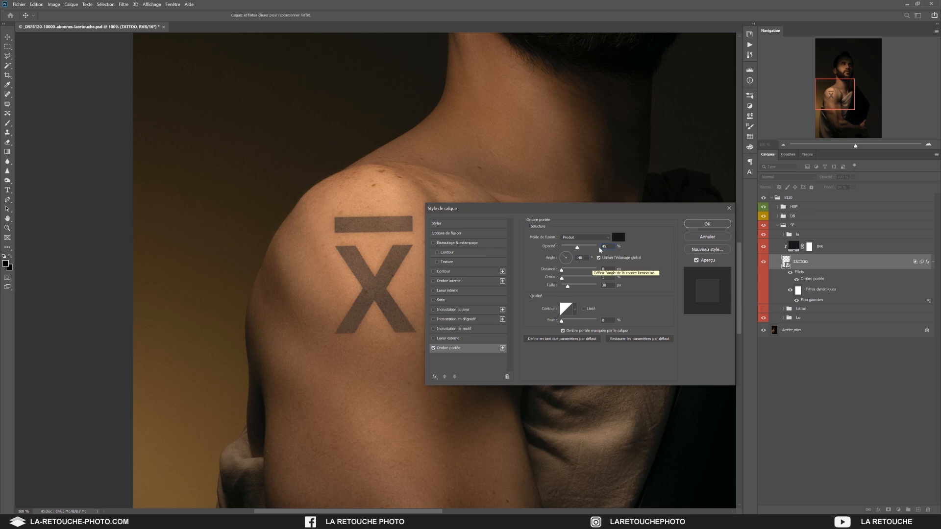
{"action": "left_click", "coordinate": [433, 349]}
{"action": "left_click", "coordinate": [434, 348]}
{"action": "left_click", "coordinate": [601, 248]}
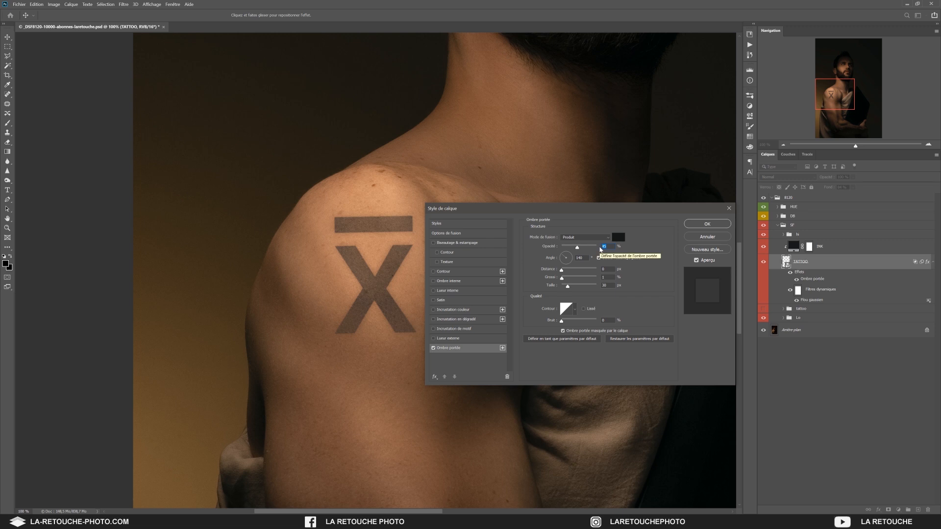
{"action": "left_click", "coordinate": [618, 238]}
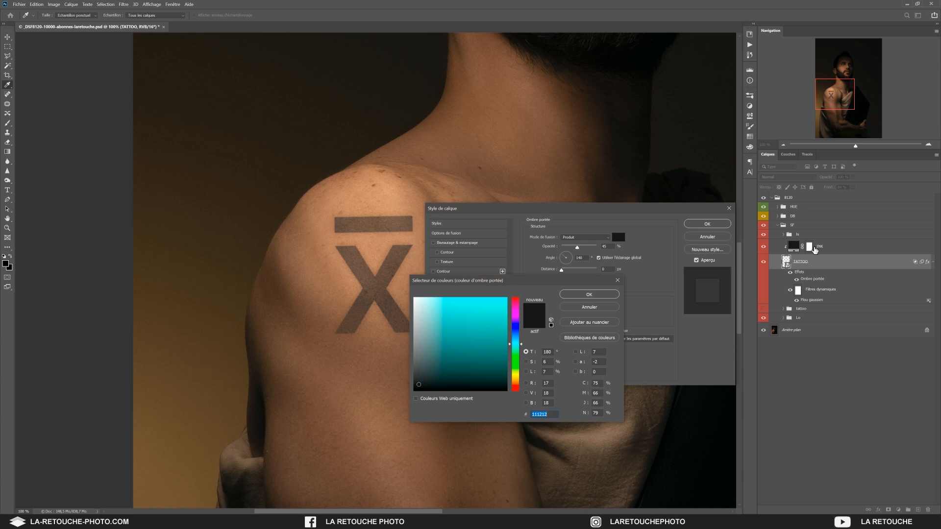
{"action": "left_click", "coordinate": [598, 301]}
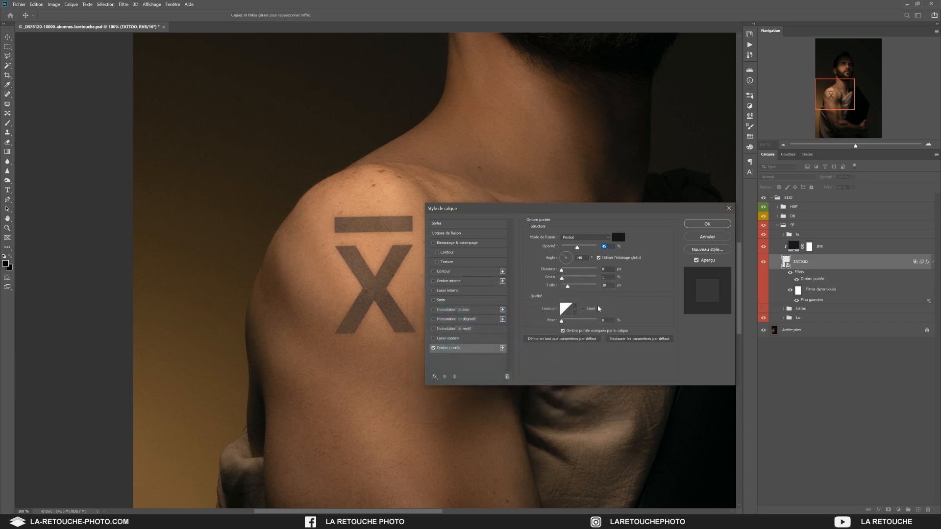
{"action": "left_click", "coordinate": [695, 226]}
Step: Copy the INK fill layer's colour 131314 into the TATTOO layer's drop shadow and apply the layer style
{"action": "left_click", "coordinate": [792, 248]}
{"action": "double_click", "coordinate": [793, 248]}
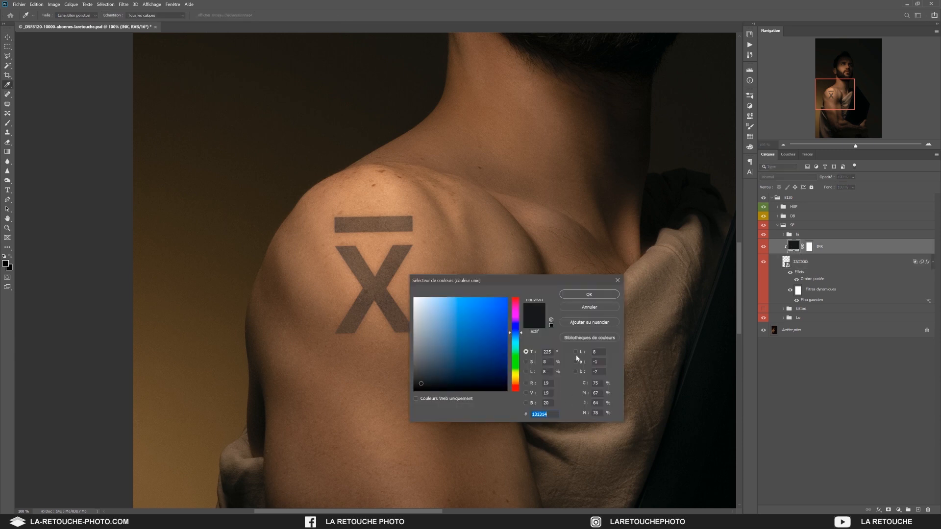
{"action": "left_click", "coordinate": [590, 296]}
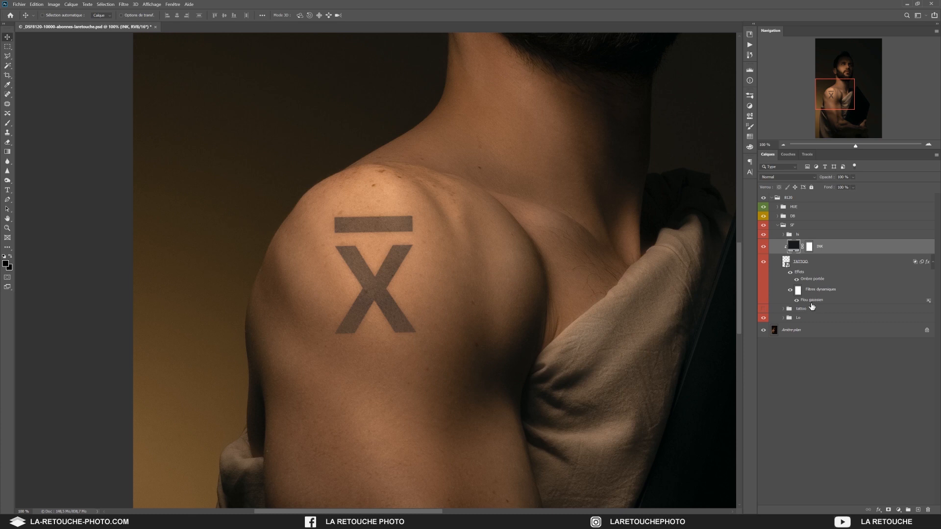
{"action": "left_click", "coordinate": [891, 265]}
{"action": "double_click", "coordinate": [812, 279]}
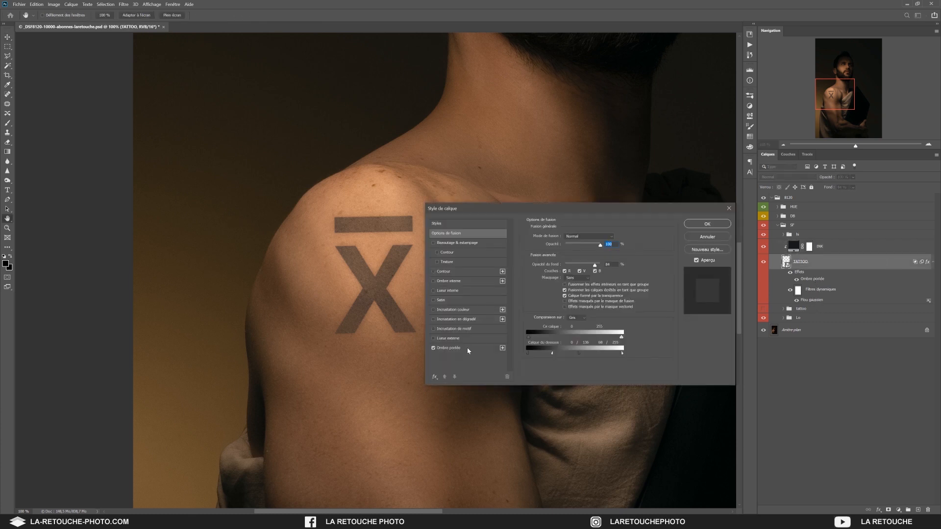
{"action": "left_click", "coordinate": [619, 238]}
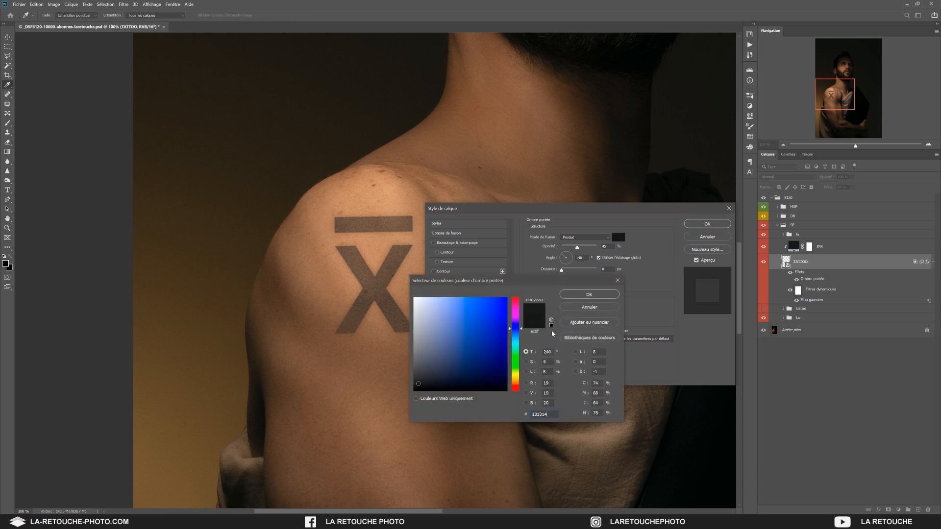
{"action": "left_click", "coordinate": [580, 296]}
{"action": "left_click", "coordinate": [719, 225]}
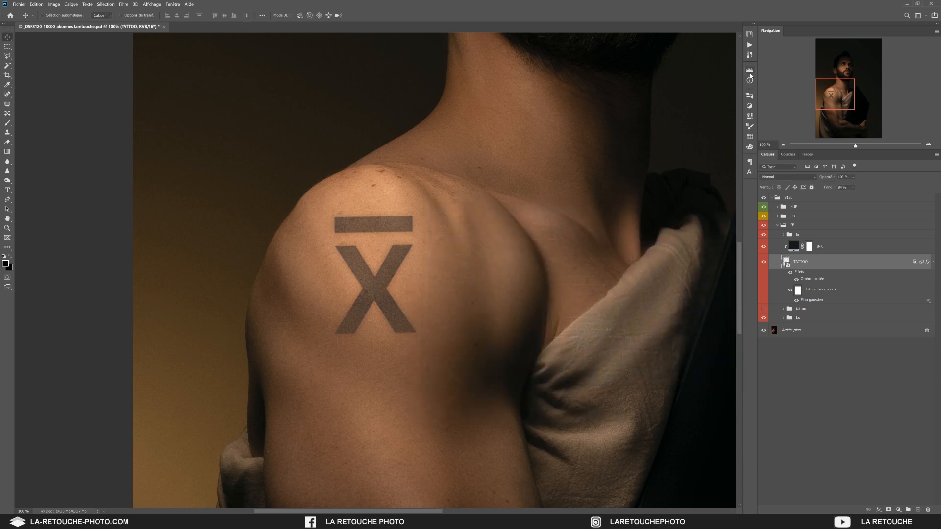
Step: Compare the history states before and after adding and recolouring the drop shadow, and return to the latest state
{"action": "left_click", "coordinate": [749, 54]}
{"action": "left_click", "coordinate": [687, 182]}
{"action": "left_click", "coordinate": [680, 190]}
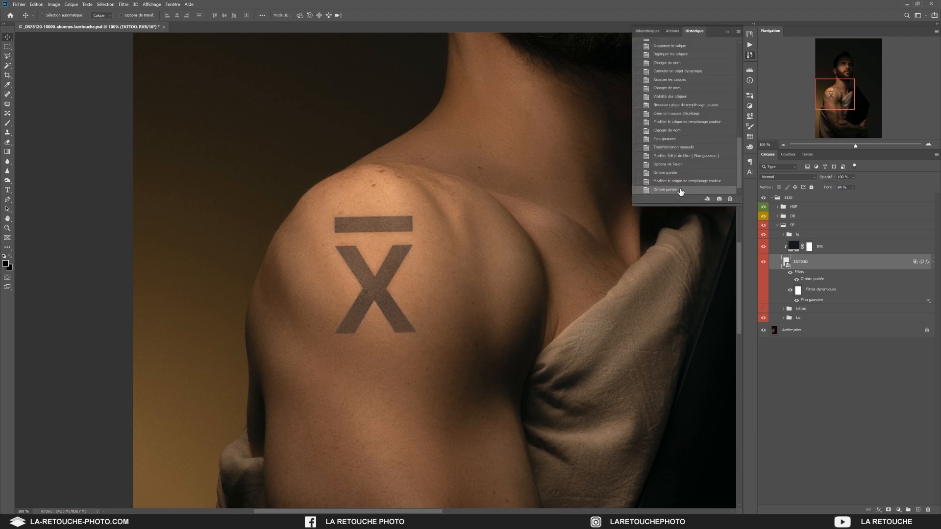
{"action": "left_click", "coordinate": [681, 165]}
{"action": "left_click", "coordinate": [681, 191]}
Step: Set the TATTOO drop shadow's angle to 135° and its size to about 46 px, and apply the layer style
{"action": "double_click", "coordinate": [892, 265]}
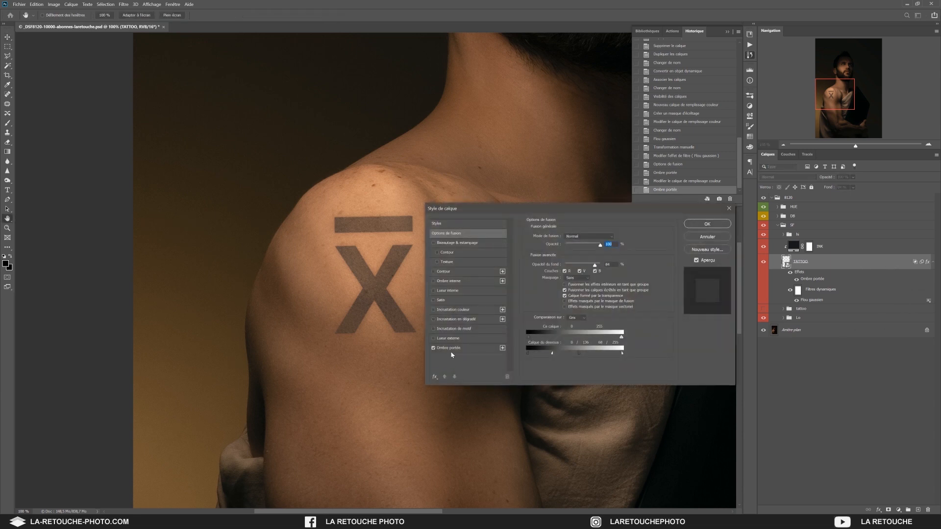
{"action": "left_click", "coordinate": [471, 348]}
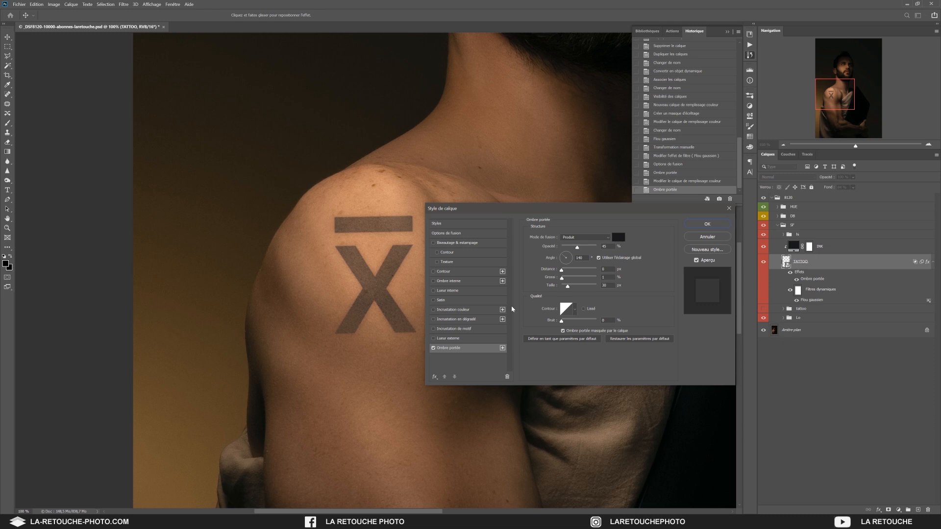
{"action": "left_click", "coordinate": [565, 257]}
{"action": "type", "text": "135"}
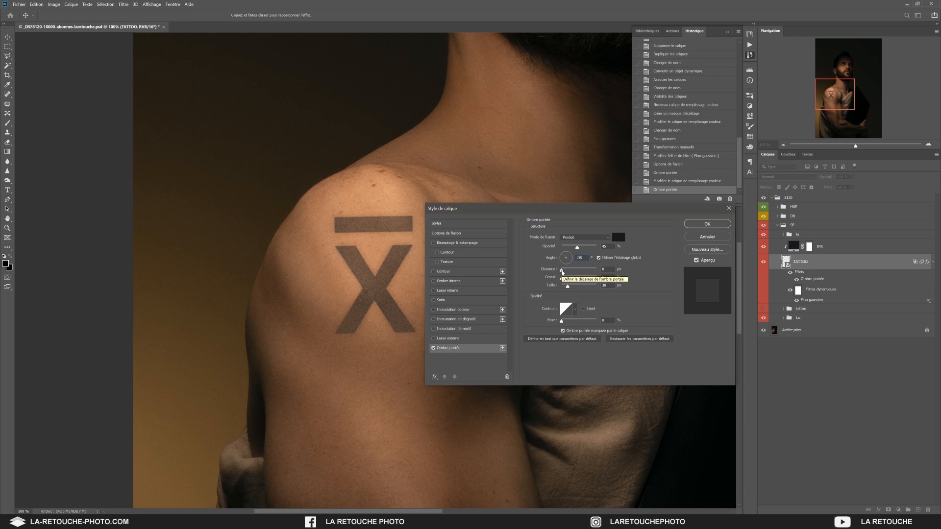
{"action": "mouse_move", "coordinate": [562, 271]}
{"action": "left_mouse_down"}
{"action": "mouse_move", "coordinate": [583, 273]}
{"action": "mouse_move", "coordinate": [562, 273]}
{"action": "left_mouse_up"}
{"action": "left_click", "coordinate": [549, 272]}
{"action": "mouse_move", "coordinate": [569, 281]}
{"action": "left_mouse_down"}
{"action": "mouse_move", "coordinate": [580, 283]}
{"action": "mouse_move", "coordinate": [548, 282]}
{"action": "mouse_move", "coordinate": [581, 287]}
{"action": "mouse_move", "coordinate": [572, 293]}
{"action": "left_mouse_up"}
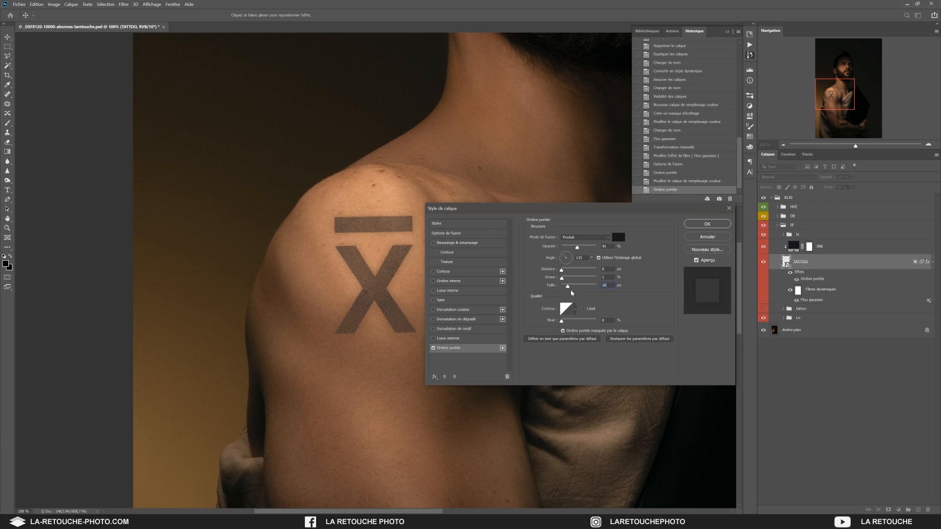
{"action": "left_click_drag", "start_coordinate": [567, 288], "coordinate": [569, 288]}
{"action": "left_click", "coordinate": [708, 224]}
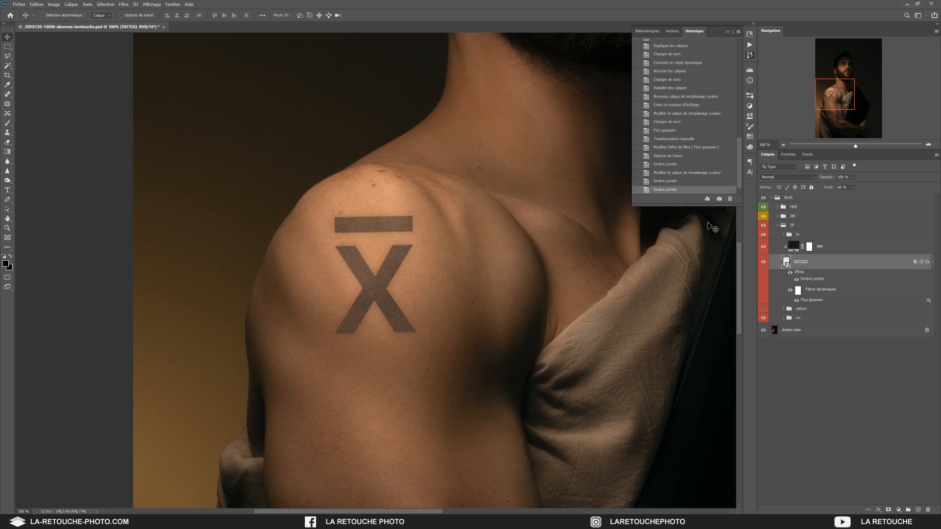
Step: Compare the adjusted drop shadow with its earlier versions in the history and return to the latest state
{"action": "left_click", "coordinate": [691, 183]}
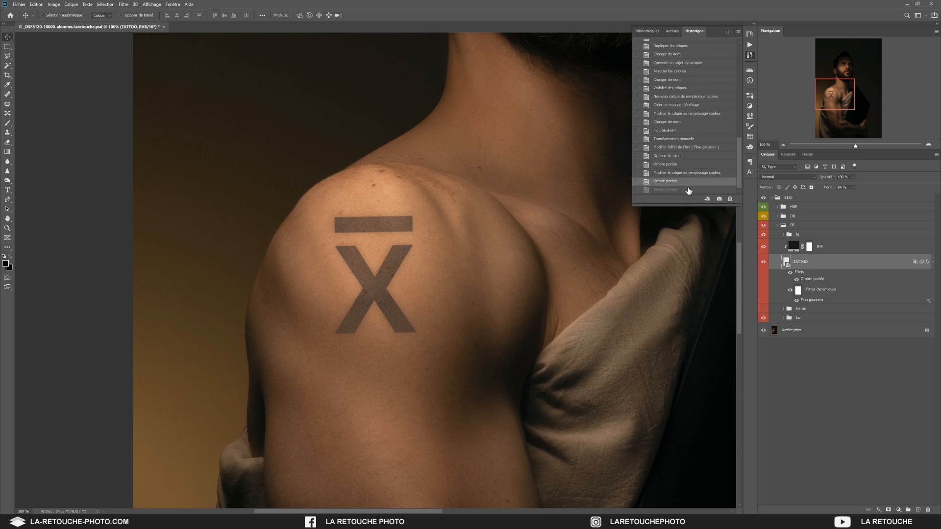
{"action": "left_click", "coordinate": [689, 190]}
{"action": "left_click", "coordinate": [688, 165]}
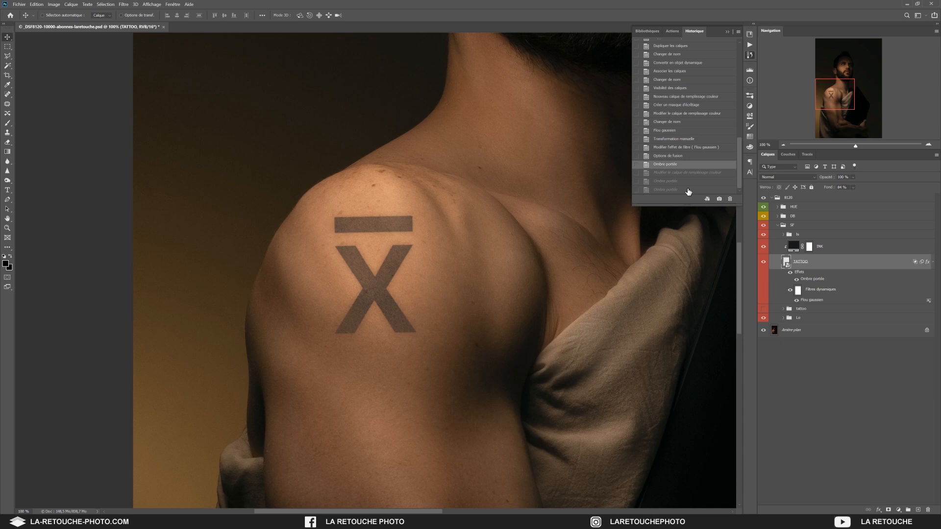
{"action": "left_click", "coordinate": [689, 190]}
Step: Add a Bevel & Emboss effect to the TATTOO layer and try several depths, from very high down to 120 %
{"action": "double_click", "coordinate": [891, 266]}
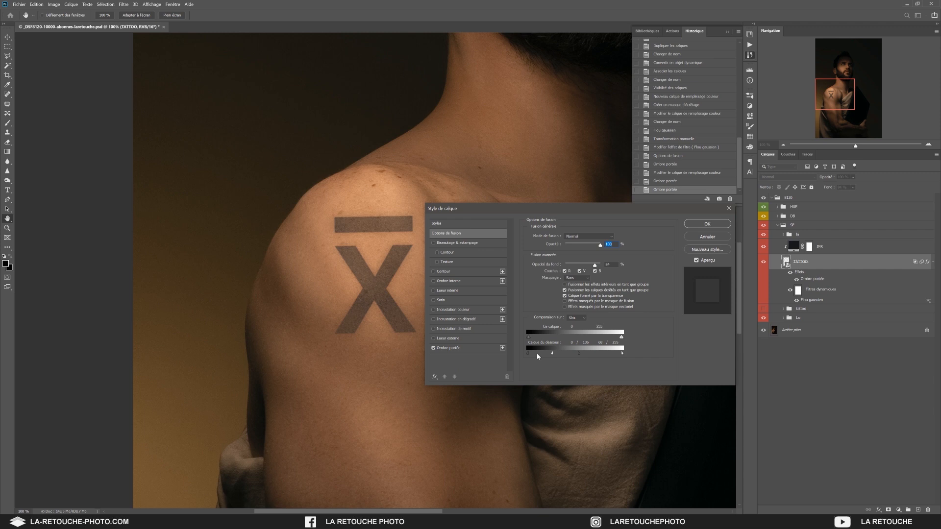
{"action": "left_click", "coordinate": [482, 243]}
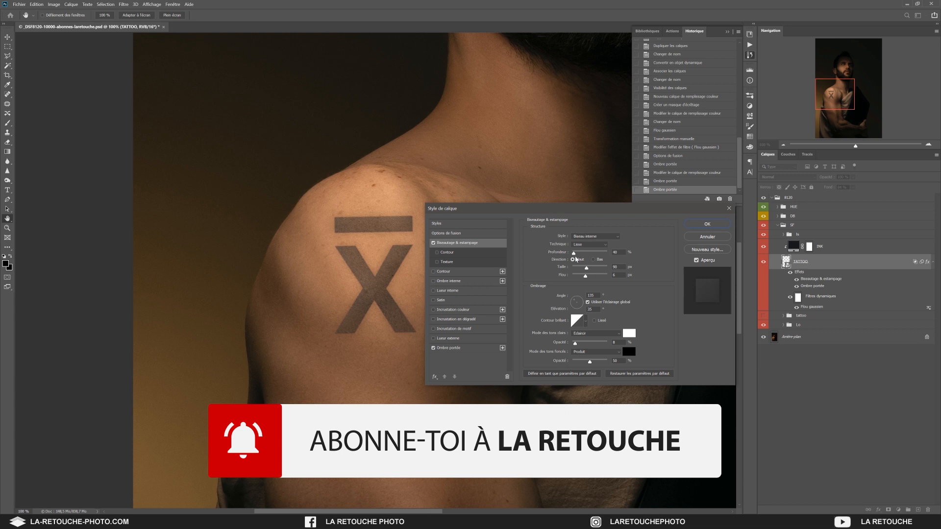
{"action": "left_click_drag", "start_coordinate": [573, 255], "coordinate": [601, 256]}
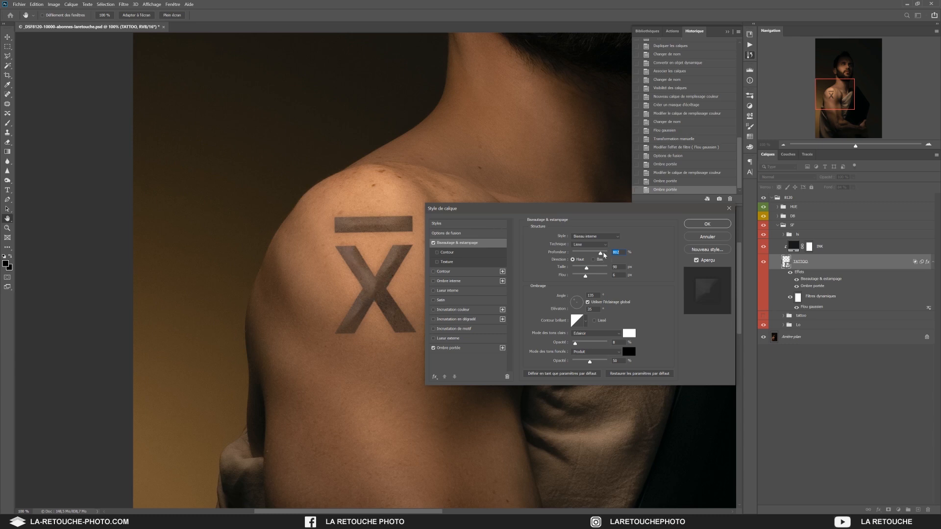
{"action": "left_click_drag", "start_coordinate": [602, 255], "coordinate": [587, 254]}
{"action": "left_click_drag", "start_coordinate": [586, 254], "coordinate": [576, 254]}
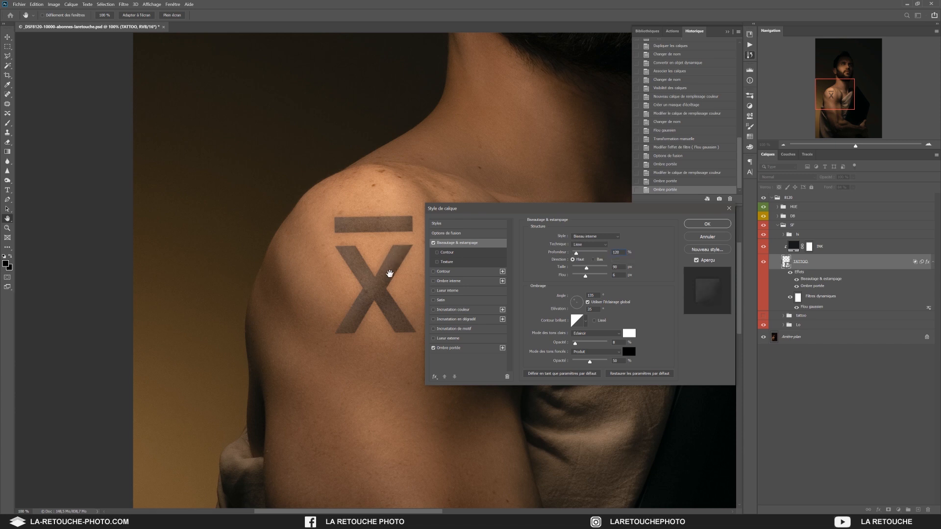
Step: Set the tattoo bevel's depth to 90 %, its size to 120 px and its soften to 6 px
{"action": "left_click_drag", "start_coordinate": [620, 252], "coordinate": [595, 255]}
{"action": "key", "text": "Tab"}
{"action": "type", "text": "100"}
{"action": "left_click_drag", "start_coordinate": [572, 267], "coordinate": [591, 268]}
{"action": "left_click_drag", "start_coordinate": [585, 276], "coordinate": [601, 277]}
{"action": "type", "text": "6"}
Step: Check the drop shadow's angle and set the bevel's shading altitude to 45°
{"action": "left_click", "coordinate": [467, 349]}
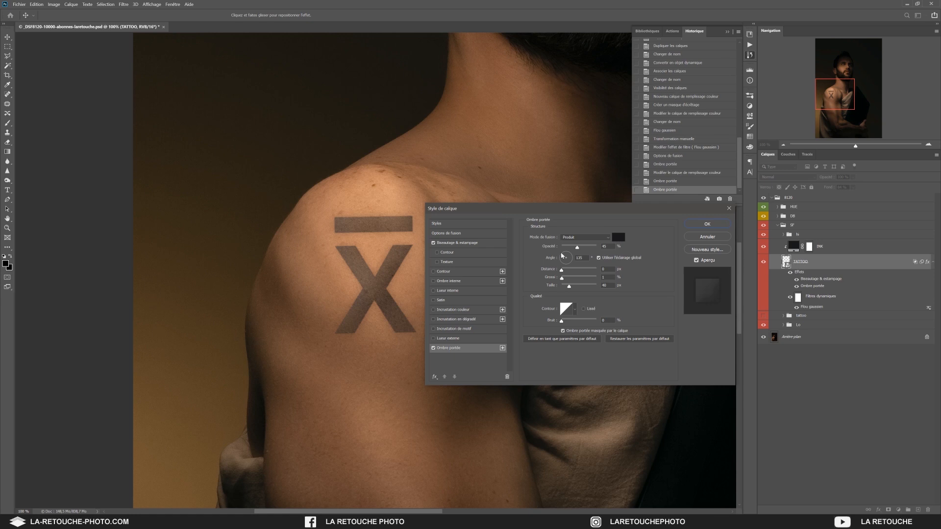
{"action": "left_click", "coordinate": [477, 244]}
{"action": "left_click", "coordinate": [574, 301]}
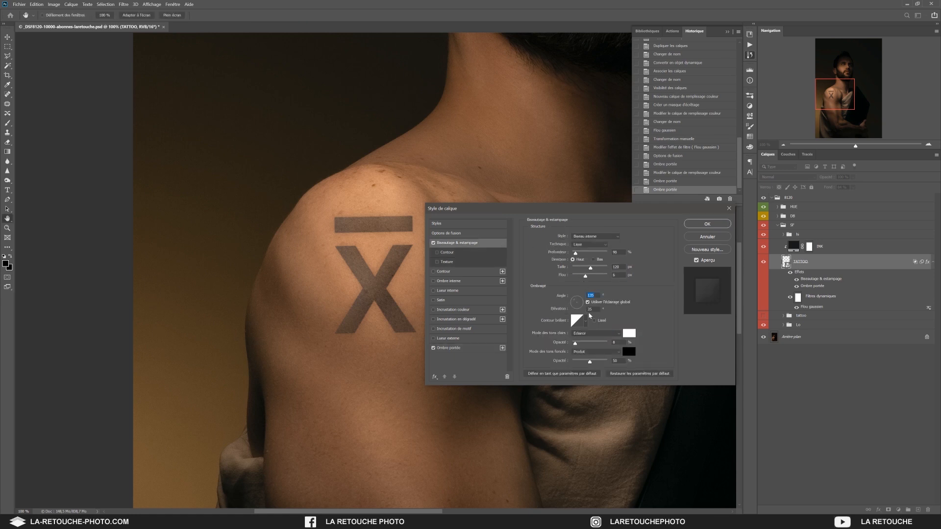
{"action": "key", "text": "Tab"}
{"action": "type", "text": "40"}
{"action": "type", "text": "5"}
Step: Try the Screen highlight mode and a 50 % highlight opacity for the bevel, and return to Lighten at 8 %
{"action": "left_click", "coordinate": [604, 335]}
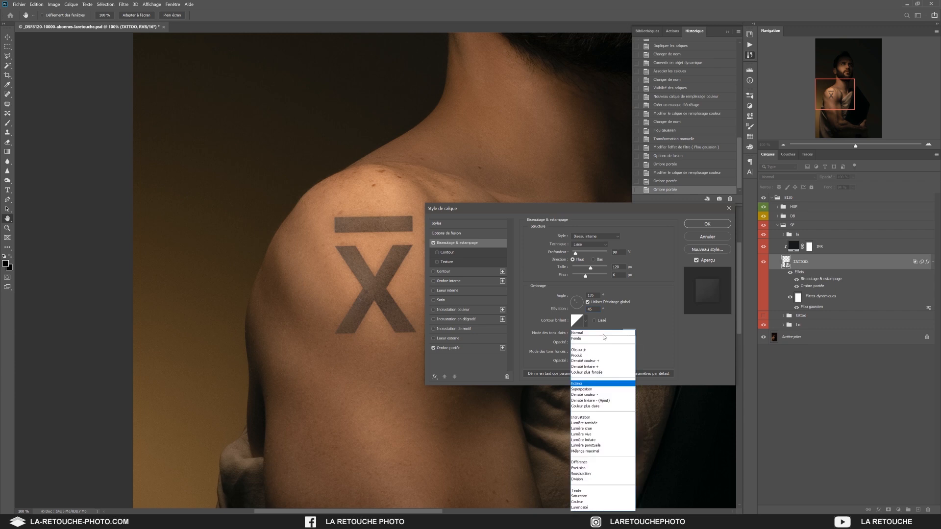
{"action": "left_click", "coordinate": [594, 389]}
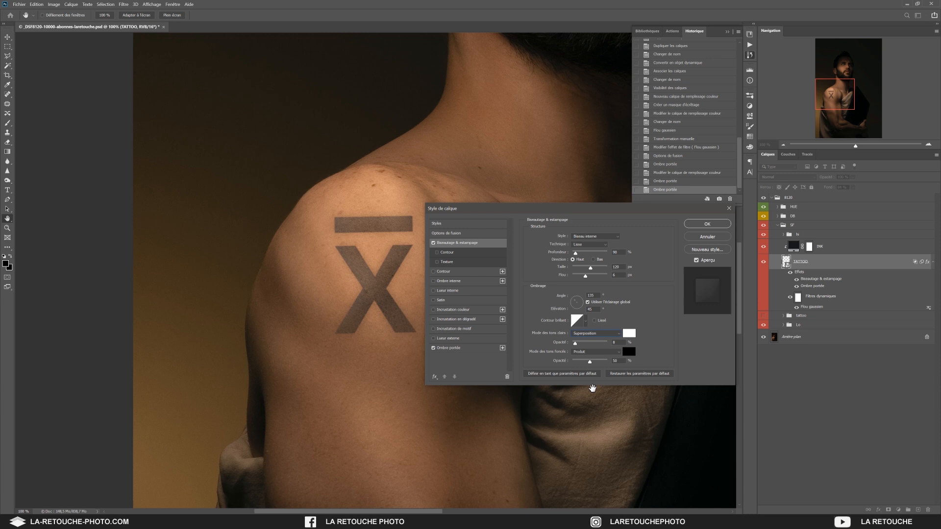
{"action": "left_click", "coordinate": [612, 335]}
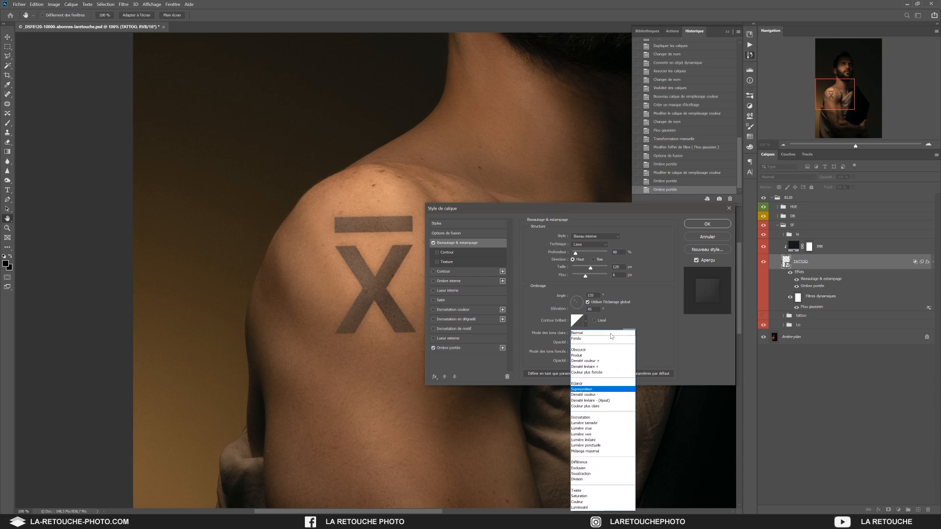
{"action": "left_click", "coordinate": [588, 383]}
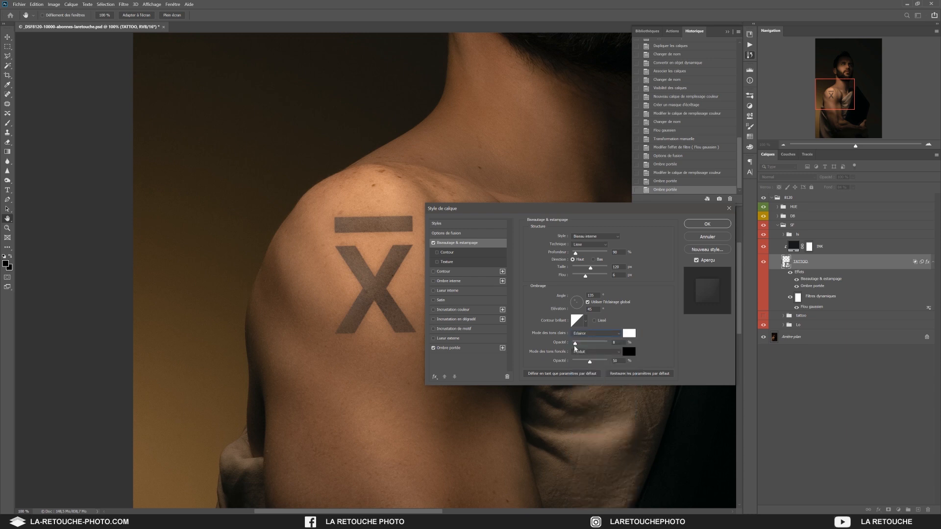
{"action": "type", "text": "50"}
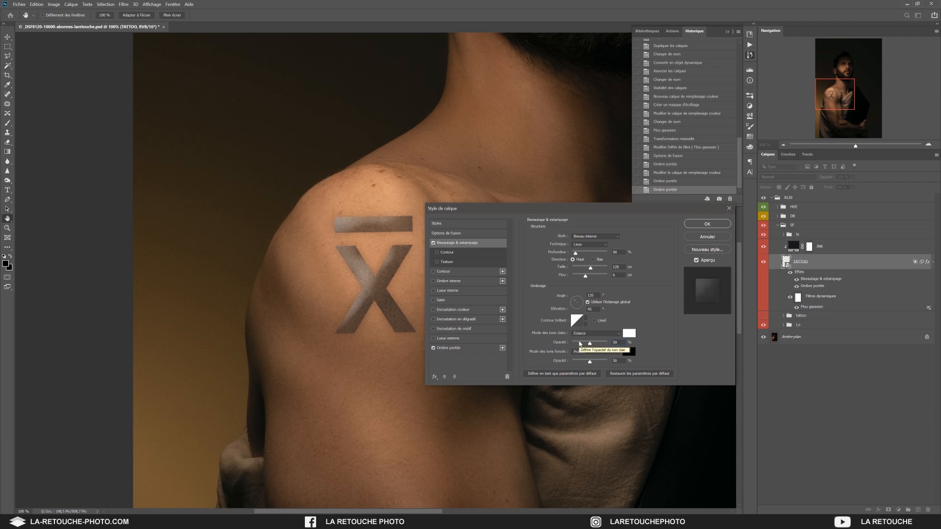
{"action": "left_click_drag", "start_coordinate": [589, 343], "coordinate": [577, 345]}
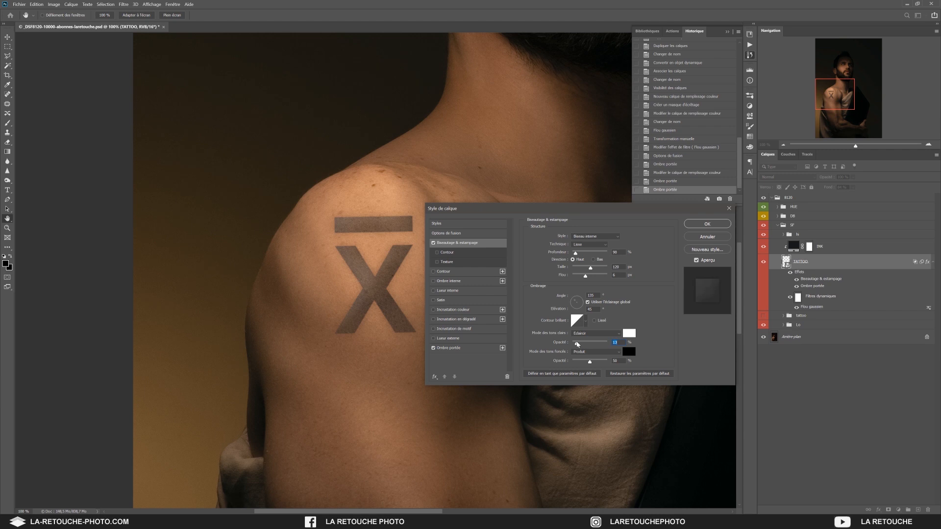
{"action": "type", "text": "8"}
Step: Fine-tune the opacity of the bevel's Multiply shadow, apply the layer style and compare it with the previous history state
{"action": "left_click", "coordinate": [593, 352]}
{"action": "left_click", "coordinate": [593, 356]}
{"action": "left_click_drag", "start_coordinate": [590, 364], "coordinate": [604, 364]}
{"action": "key", "text": "shift+Down"}
{"action": "key", "text": "shift+Down"}
{"action": "key", "text": "shift+Down"}
{"action": "key", "text": "shift+Down"}
{"action": "key", "text": "shift+Up"}
{"action": "key", "text": "shift+Up"}
{"action": "key", "text": "shift+Up"}
{"action": "key", "text": "shift+Up"}
{"action": "key", "text": "shift+Up"}
{"action": "key", "text": "shift+Down"}
{"action": "left_click", "coordinate": [706, 225]}
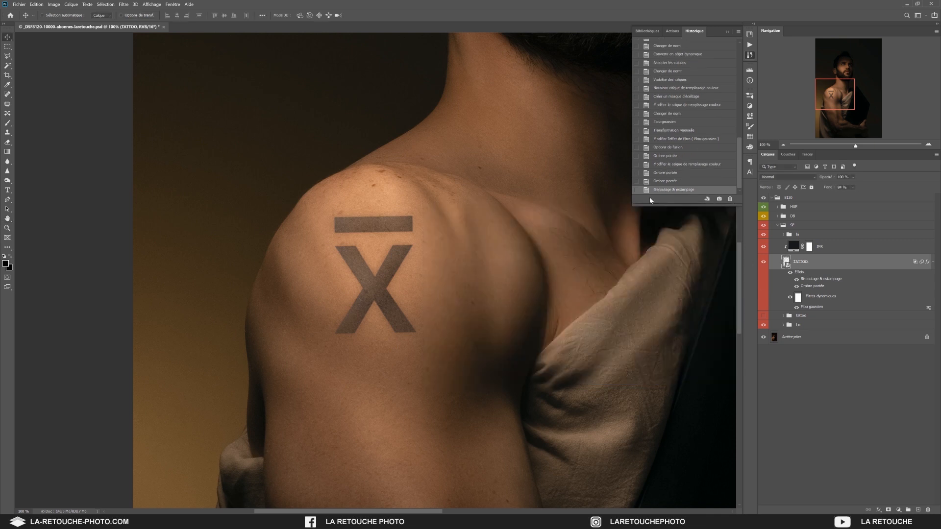
{"action": "left_click", "coordinate": [685, 182]}
{"action": "left_click", "coordinate": [685, 190]}
Step: Darken the INK layer's fill colour, fine-tuning its hue and saturation, and copy its hex code before applying it
{"action": "double_click", "coordinate": [793, 246]}
{"action": "left_click", "coordinate": [545, 372]}
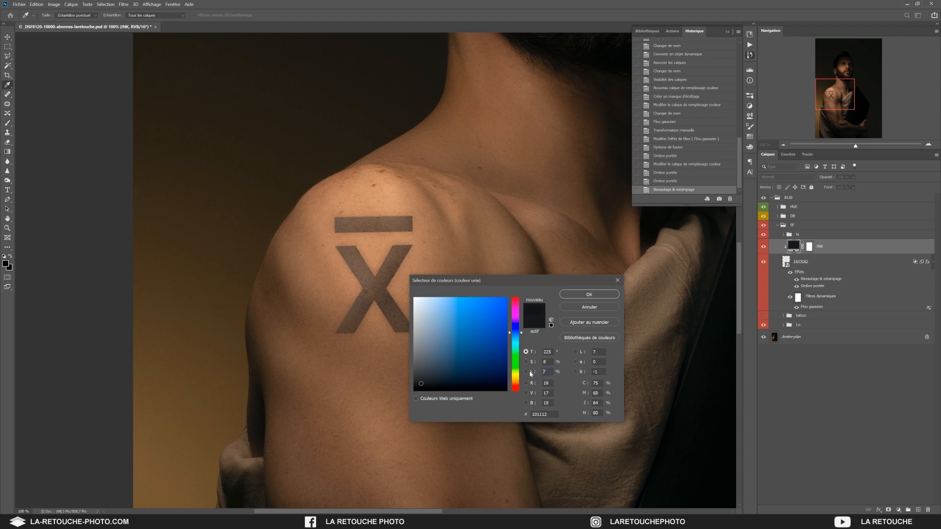
{"action": "key", "text": "shift+Tab"}
{"action": "type", "text": "4"}
{"action": "key", "text": "shift+Tab"}
{"action": "type", "text": "23"}
{"action": "type", "text": "6"}
{"action": "key", "text": "Down"}
{"action": "left_click_drag", "start_coordinate": [549, 415], "coordinate": [509, 418]}
{"action": "left_click", "coordinate": [590, 294]}
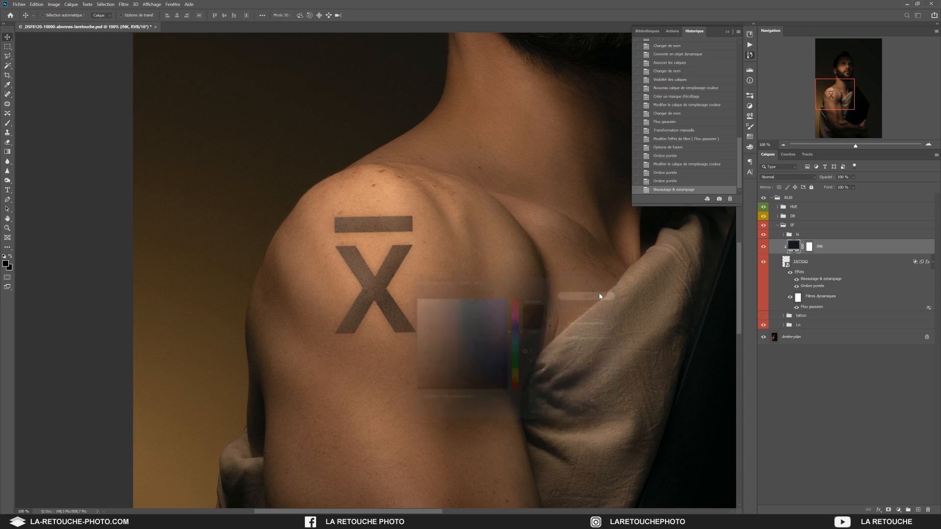
Step: Give the TATTOO drop shadow the INK layer's new darker colour, apply it and compare it with the previous history state
{"action": "double_click", "coordinate": [820, 288]}
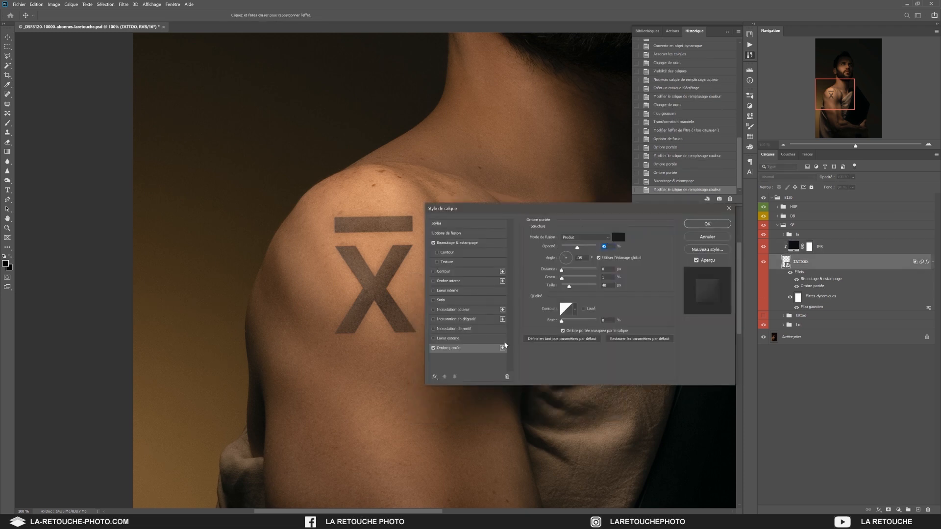
{"action": "left_click", "coordinate": [619, 237]}
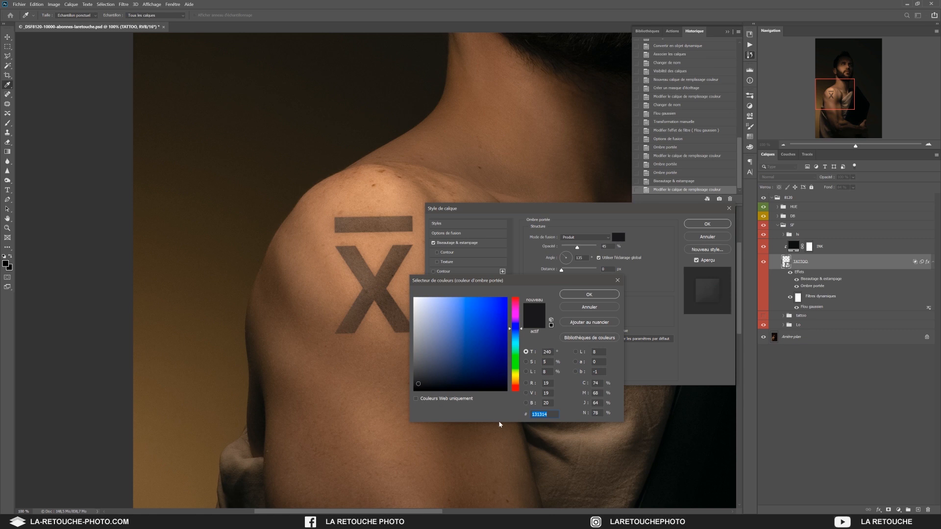
{"action": "left_click", "coordinate": [574, 295]}
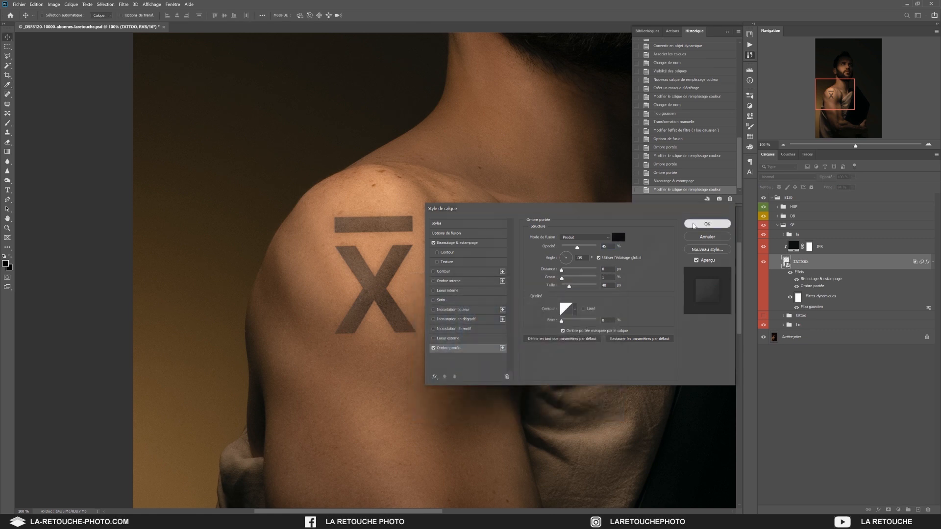
{"action": "left_click", "coordinate": [707, 224]}
{"action": "left_click", "coordinate": [699, 182]}
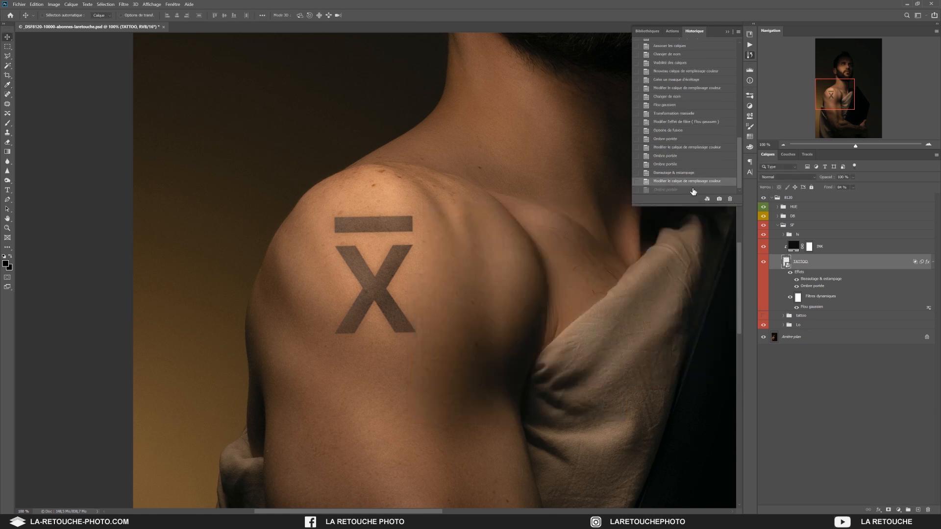
{"action": "left_click", "coordinate": [691, 190]}
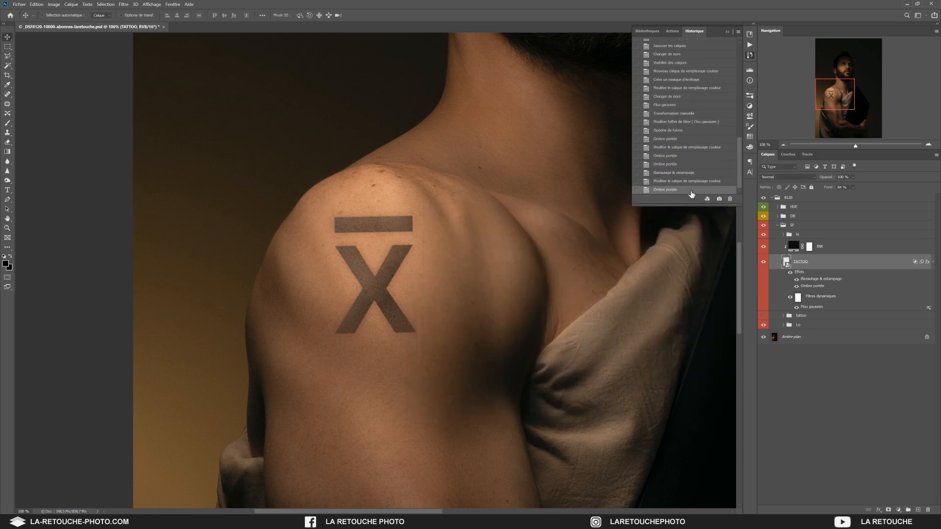
Step: Set the TATTOO layer's fill opacity to 90 % and its underlying-layer blend range to 0/118 for shadows and 85/255 for highlights
{"action": "double_click", "coordinate": [869, 263]}
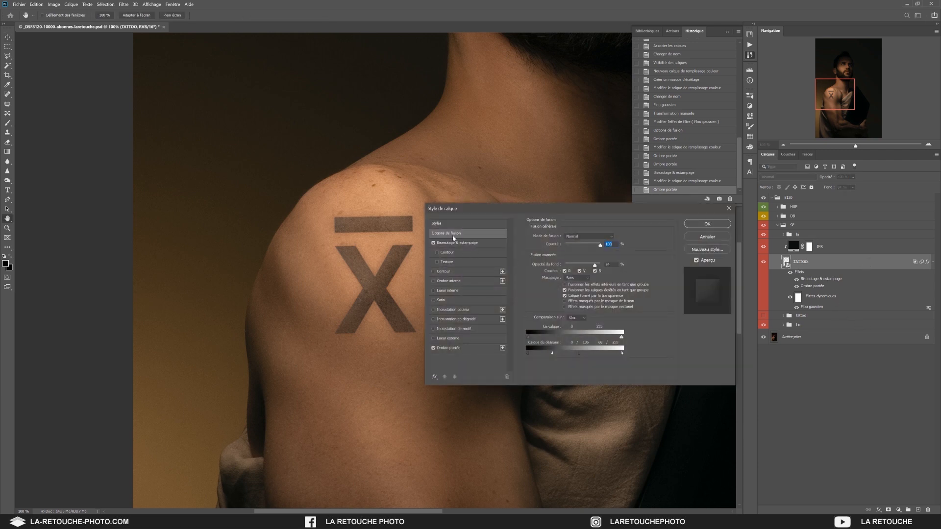
{"action": "left_click", "coordinate": [577, 265]}
{"action": "type", "text": "90"}
{"action": "left_click_drag", "start_coordinate": [555, 355], "coordinate": [558, 356]}
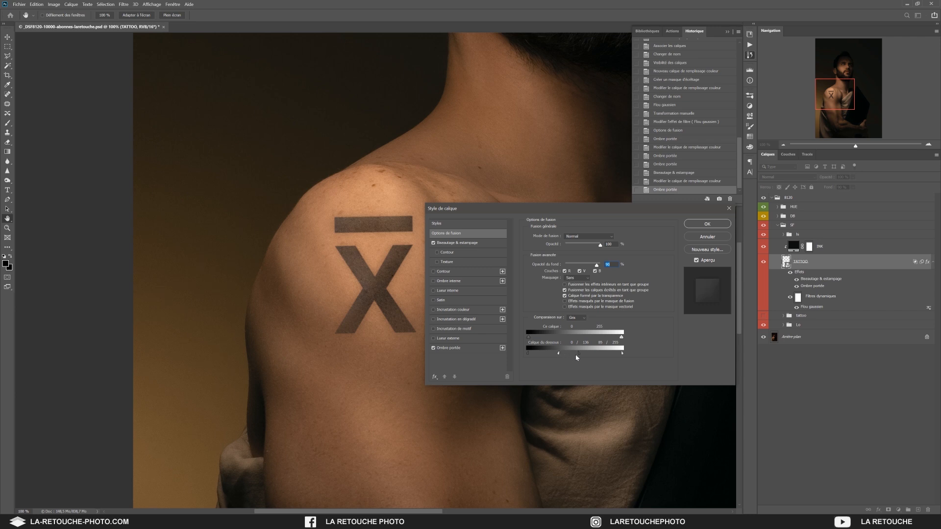
{"action": "left_click_drag", "start_coordinate": [579, 355], "coordinate": [575, 355]}
{"action": "left_click_drag", "start_coordinate": [574, 355], "coordinate": [573, 355]}
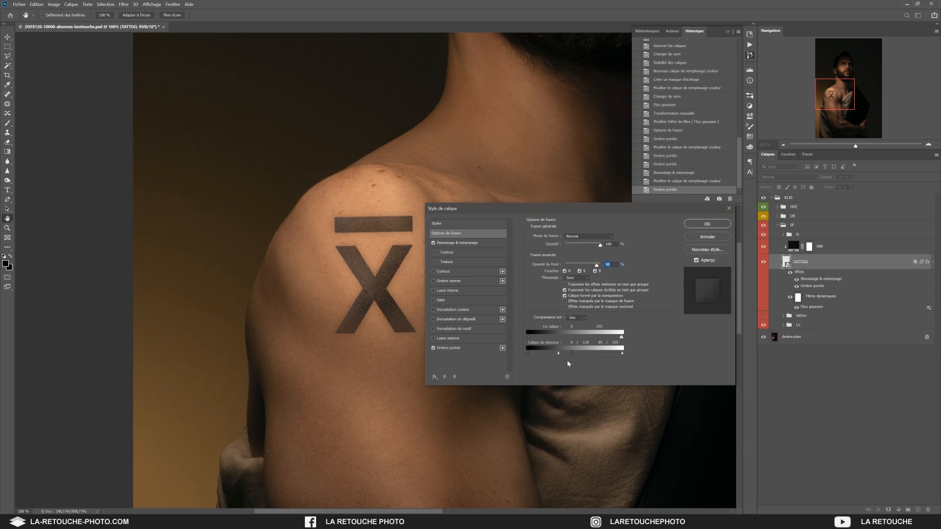
Step: Fine-tune the highlight split of the TATTOO layer's underlying blend range and its fill opacity, and apply the layer style
{"action": "left_click_drag", "start_coordinate": [558, 353], "coordinate": [561, 353]}
{"action": "type", "text": "85"}
{"action": "key", "text": "Up"}
{"action": "left_click", "coordinate": [700, 225]}
{"action": "key", "text": "Return"}
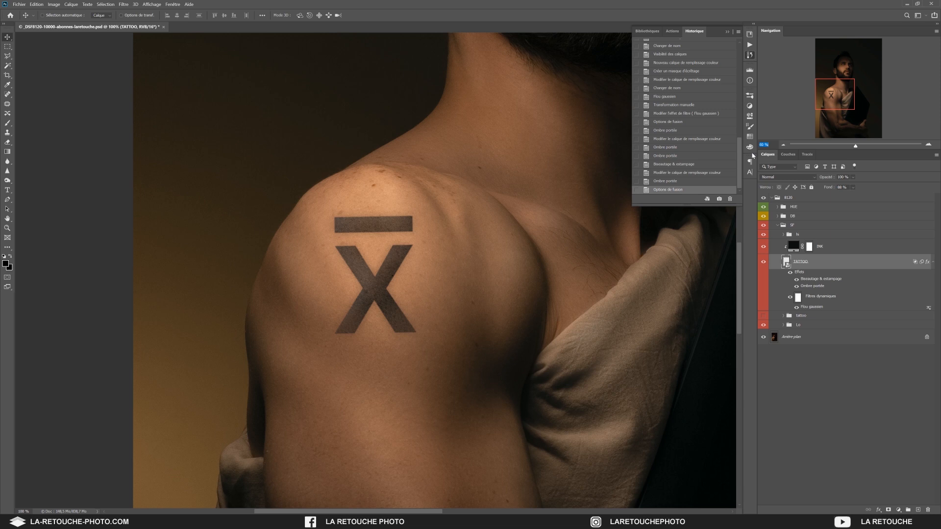
Step: Delete the layer mask of the INK fill layer
{"action": "key", "text": "Return"}
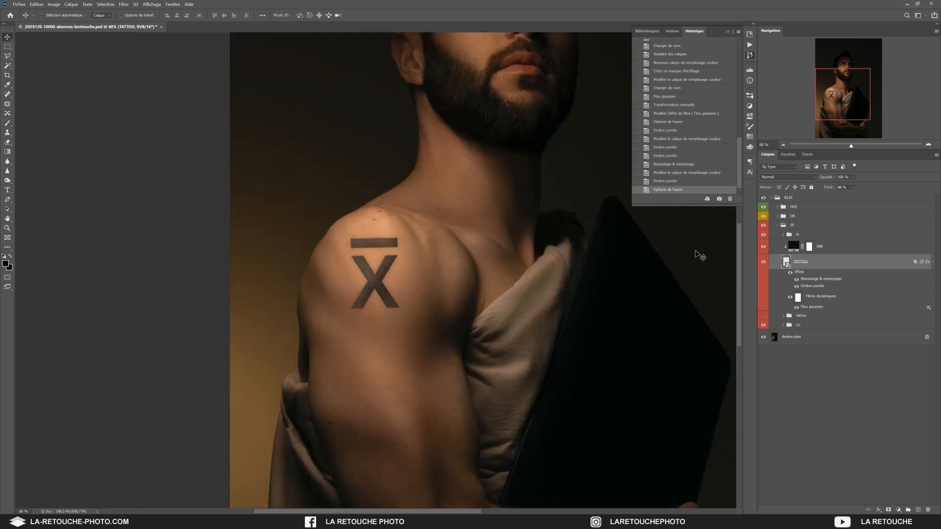
{"action": "right_click", "coordinate": [808, 249]}
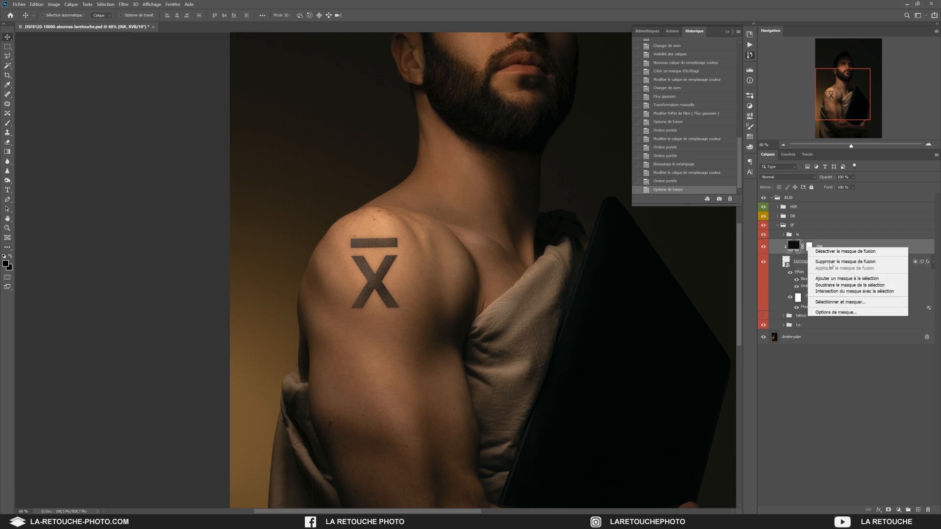
{"action": "left_click", "coordinate": [831, 263]}
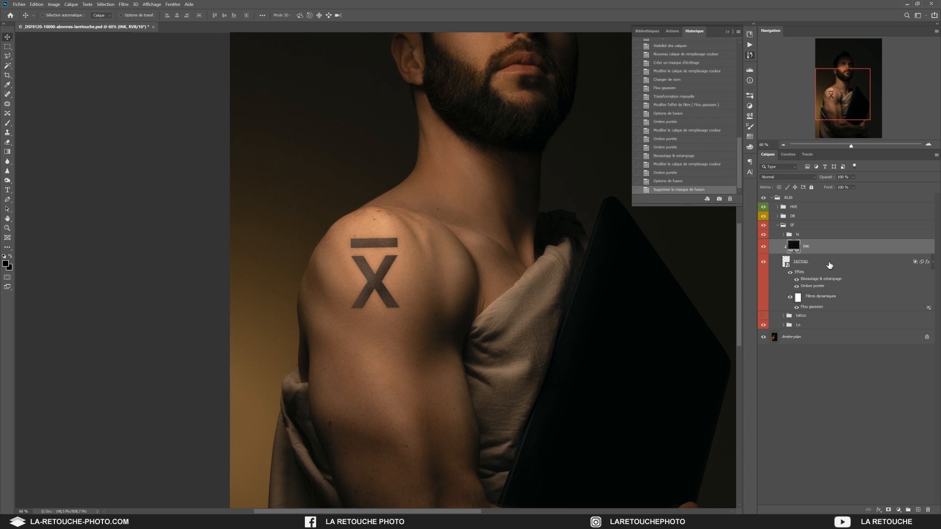
Step: Reduce the TATTOO layer's Gaussian Blur radius to 0.8 pixels
{"action": "left_click", "coordinate": [818, 308]}
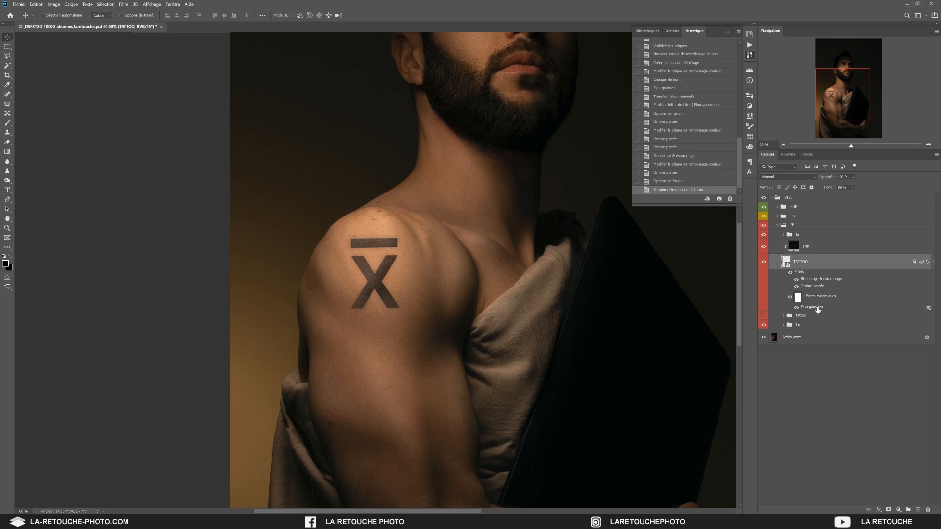
{"action": "double_click", "coordinate": [817, 308]}
{"action": "key", "text": "Down"}
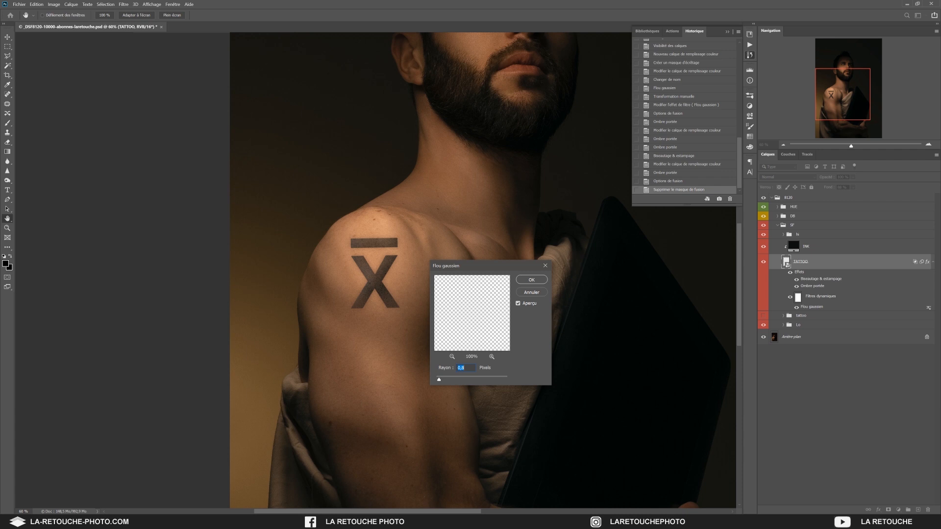
{"action": "left_click", "coordinate": [532, 280]}
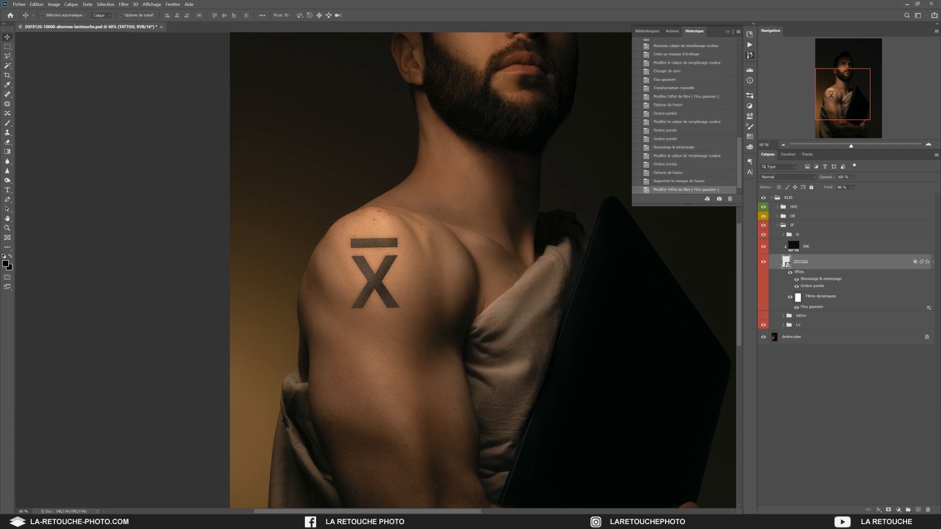
Step: Set the TATTOO layer's Gaussian Blur radius to 1.0 pixel and confirm its blending options with the underlying range at 0/118 and 99/255
{"action": "type", "text": "100"}
{"action": "key", "text": "Return"}
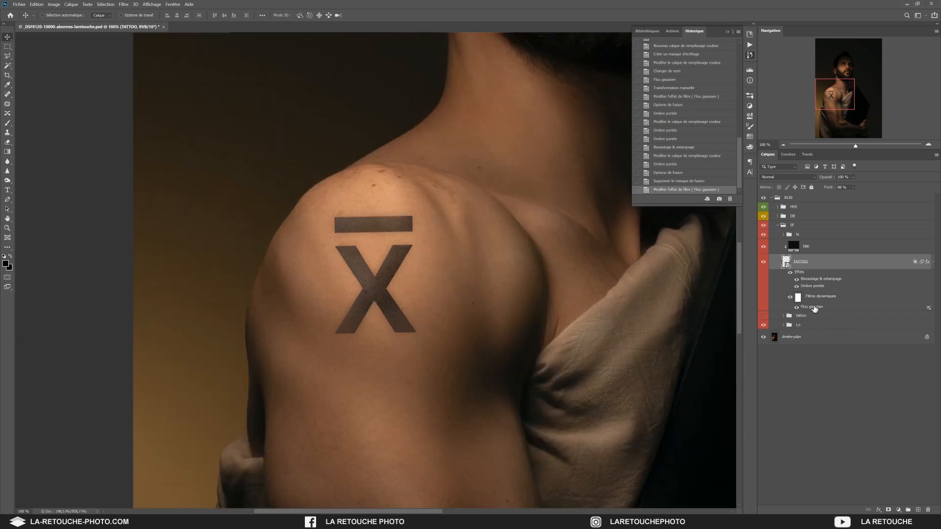
{"action": "double_click", "coordinate": [813, 307]}
{"action": "key", "text": "Up"}
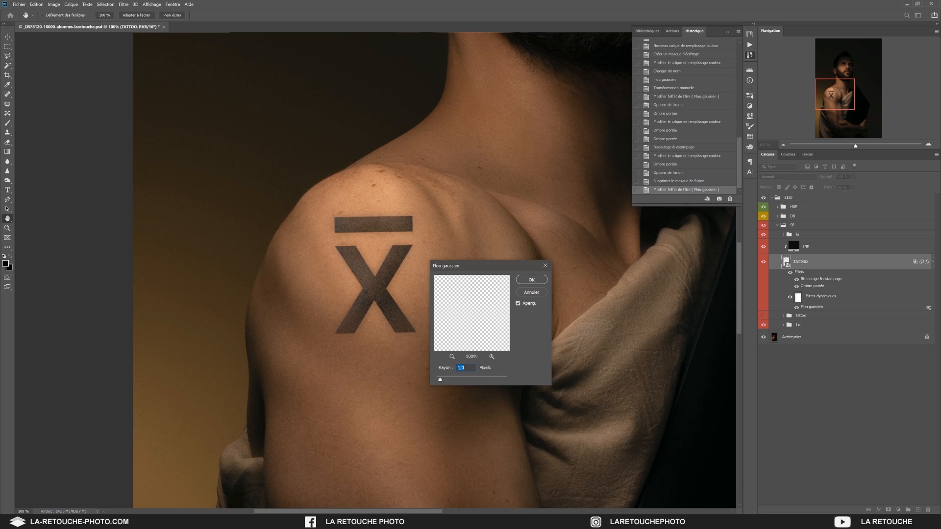
{"action": "left_click", "coordinate": [533, 281]}
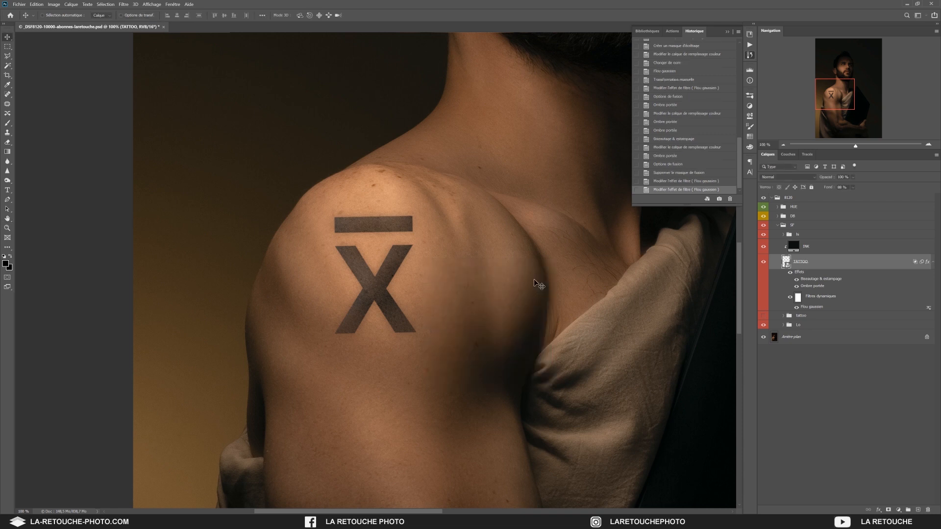
{"action": "double_click", "coordinate": [895, 265]}
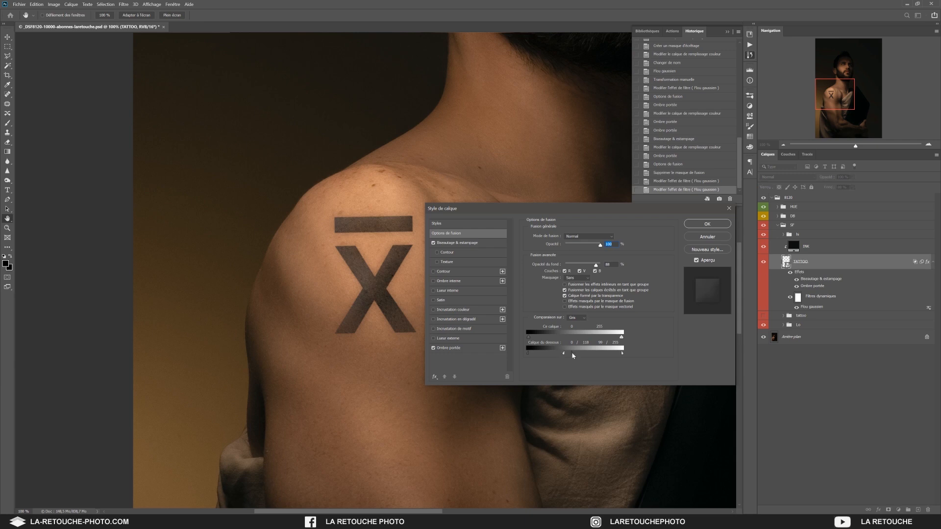
{"action": "key", "text": "Return"}
Step: Change the INK layer's fill colour to hue 226°, saturation 4 % and brightness 4 %
{"action": "left_click", "coordinate": [793, 247]}
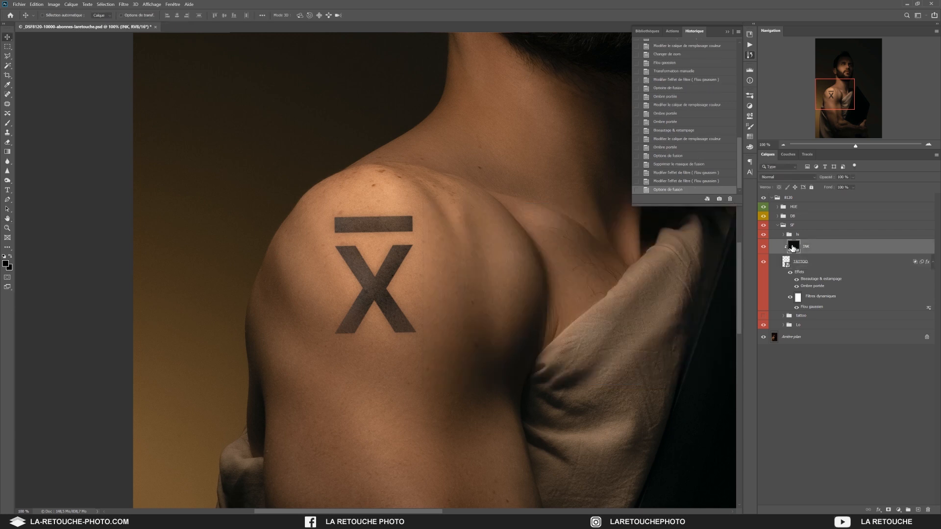
{"action": "double_click", "coordinate": [793, 248]}
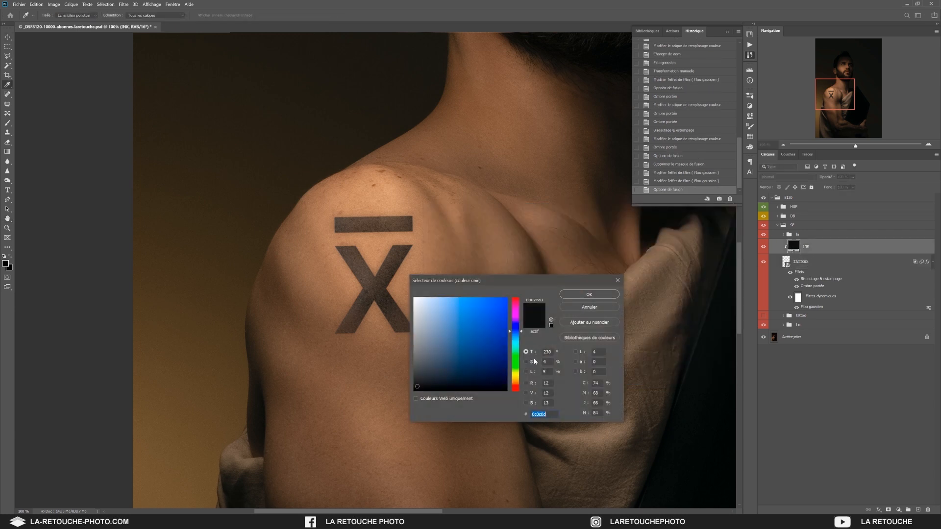
{"action": "left_click", "coordinate": [538, 353]}
{"action": "type", "text": "229"}
{"action": "left_click", "coordinate": [537, 352]}
{"action": "key", "text": "Tab"}
{"action": "key", "text": "Tab"}
{"action": "left_click", "coordinate": [532, 353]}
{"action": "type", "text": "227"}
{"action": "left_click", "coordinate": [531, 353]}
{"action": "left_click", "coordinate": [588, 294]}
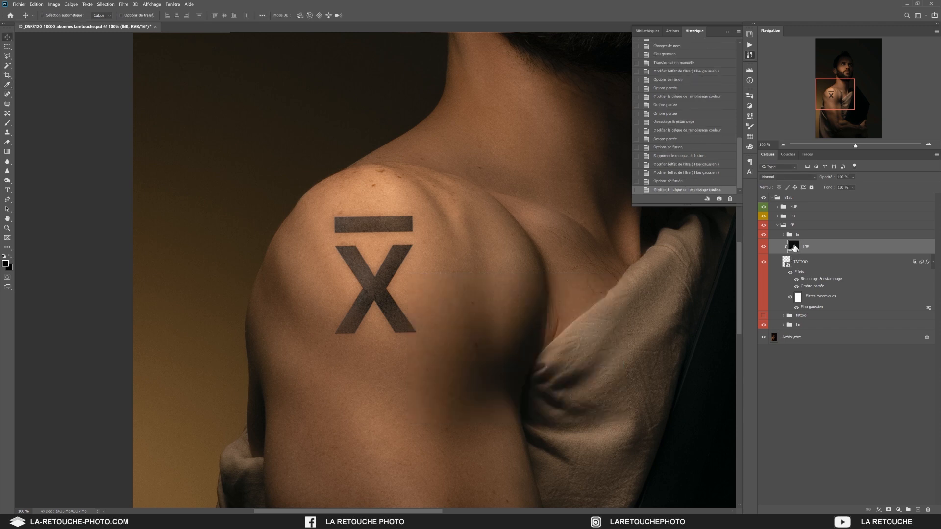
Step: Copy the INK layer's colour code 0a0a0a and use it as the colour of the TATTOO layer's drop shadow
{"action": "double_click", "coordinate": [793, 246]}
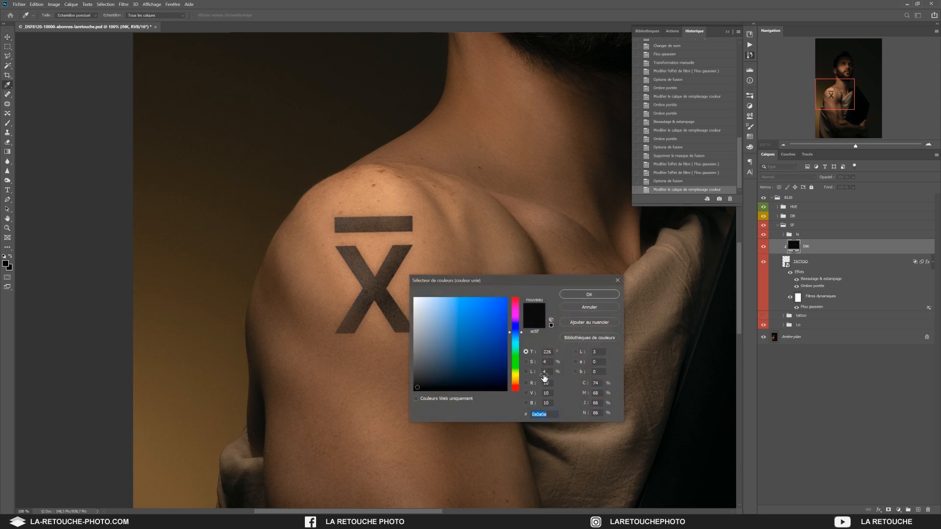
{"action": "left_click", "coordinate": [584, 295]}
{"action": "left_click", "coordinate": [819, 287]}
{"action": "double_click", "coordinate": [819, 287]}
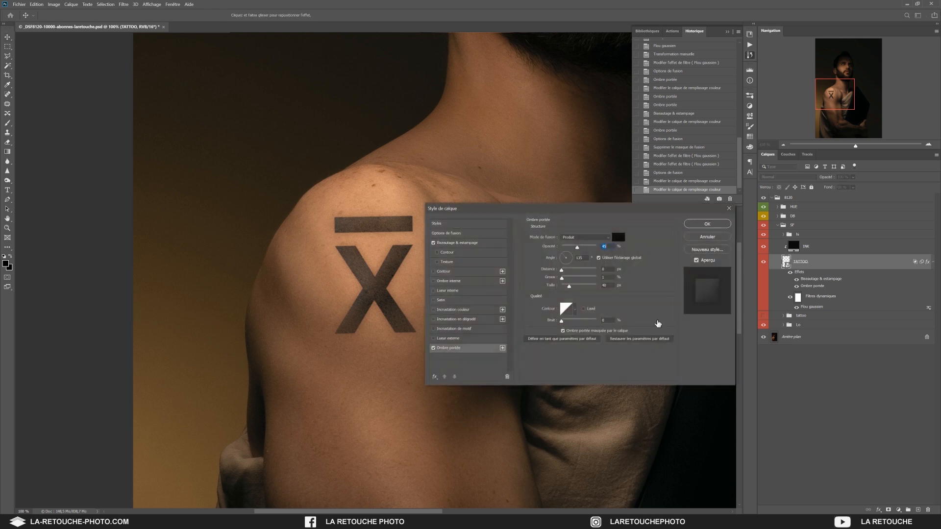
{"action": "left_click", "coordinate": [620, 238]}
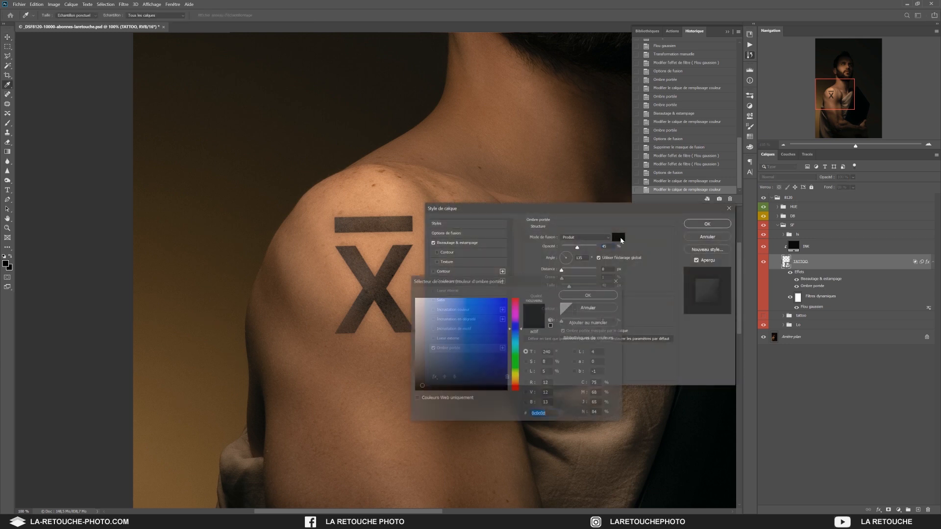
{"action": "left_click", "coordinate": [601, 296]}
{"action": "left_click", "coordinate": [707, 224]}
Step: Group the INK and TATTOO layers and name the group TATTOO
{"action": "left_click", "coordinate": [783, 145]}
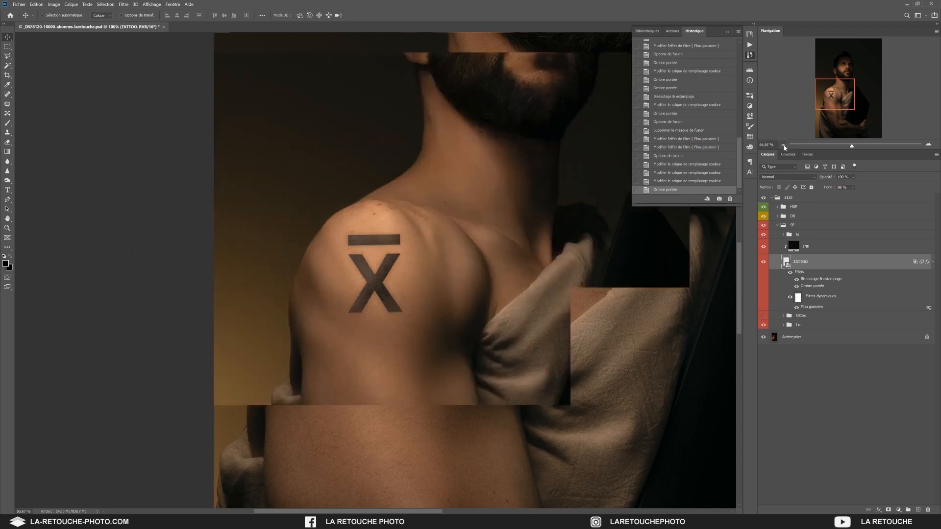
{"action": "left_click", "coordinate": [823, 251], "text": "ctrl"}
{"action": "key", "text": "ctrl+g"}
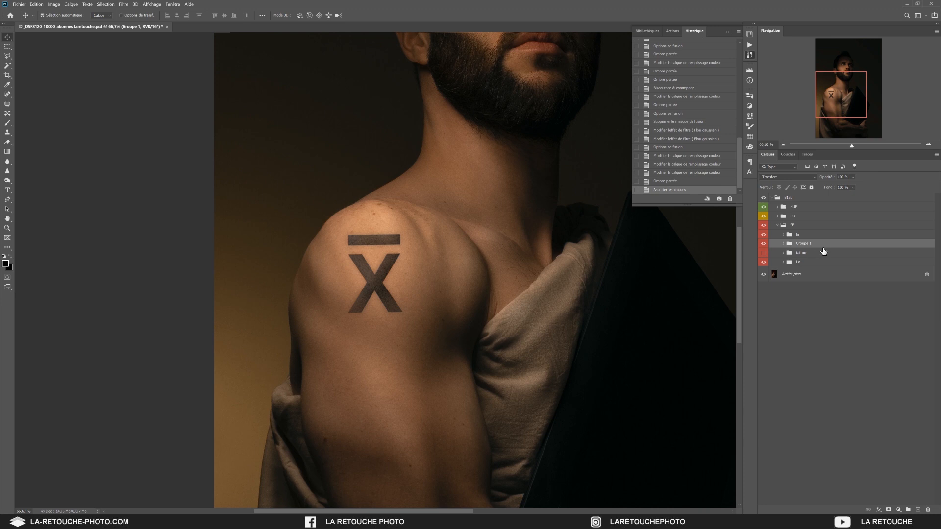
{"action": "double_click", "coordinate": [800, 244]}
{"action": "type", "text": "TATTOO"}
{"action": "key", "text": "Return"}
Step: Move the hidden tattoo group into the new TATTOO group, below the TATTOO layer, and compare the result by toggling visibility
{"action": "left_click", "coordinate": [783, 243]}
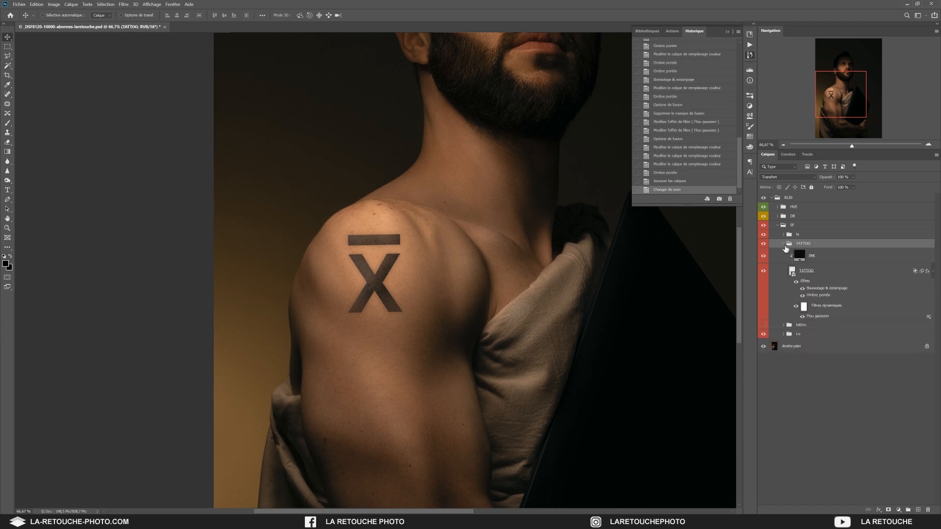
{"action": "left_click", "coordinate": [839, 329]}
{"action": "left_click_drag", "start_coordinate": [839, 328], "coordinate": [831, 320]}
{"action": "left_click", "coordinate": [784, 244]}
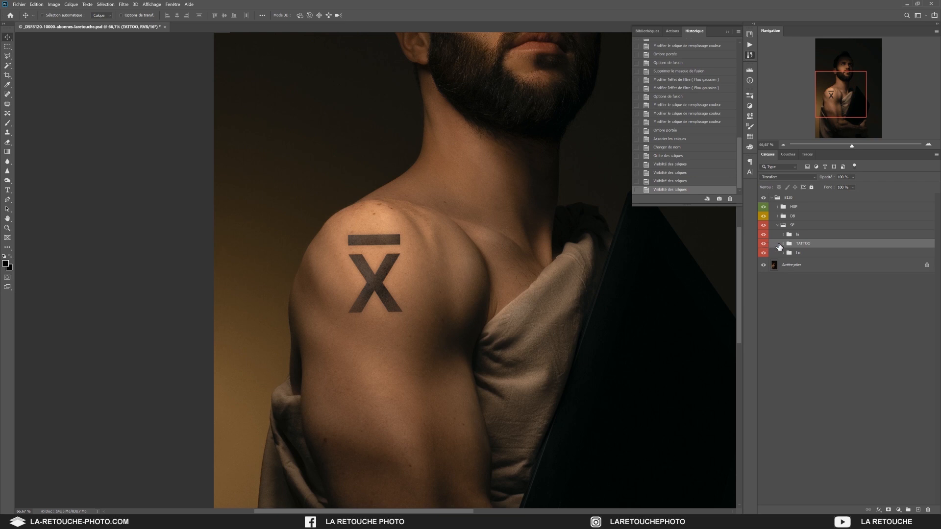
{"action": "left_click", "coordinate": [783, 244]}
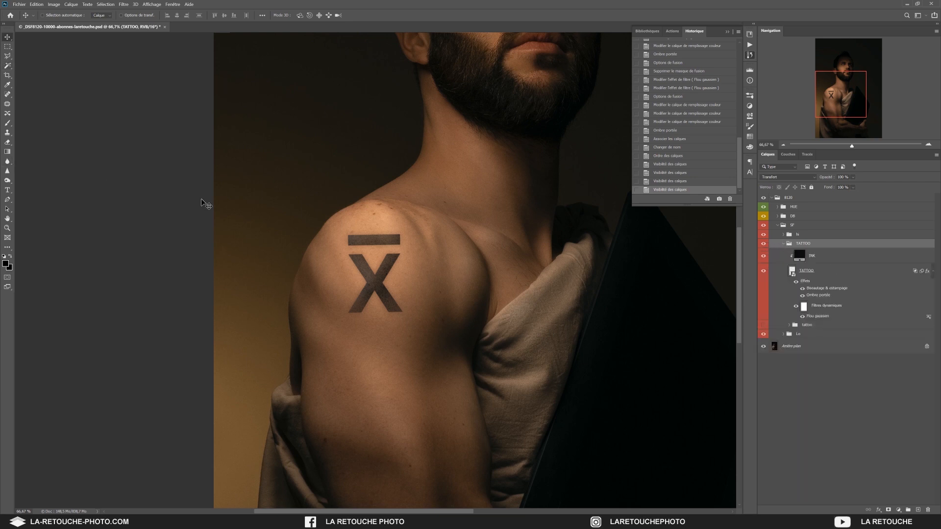
Step: Add the text LARETOUCHE on the upper arm below the X and set its size to 40 pt
{"action": "key", "text": "t"}
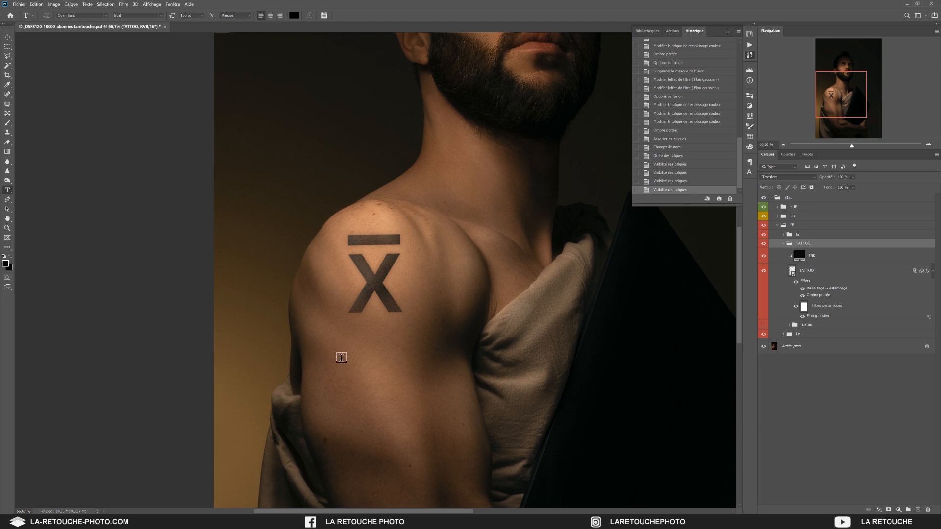
{"action": "left_click", "coordinate": [341, 365]}
{"action": "type", "text": "LARETOUCHE"}
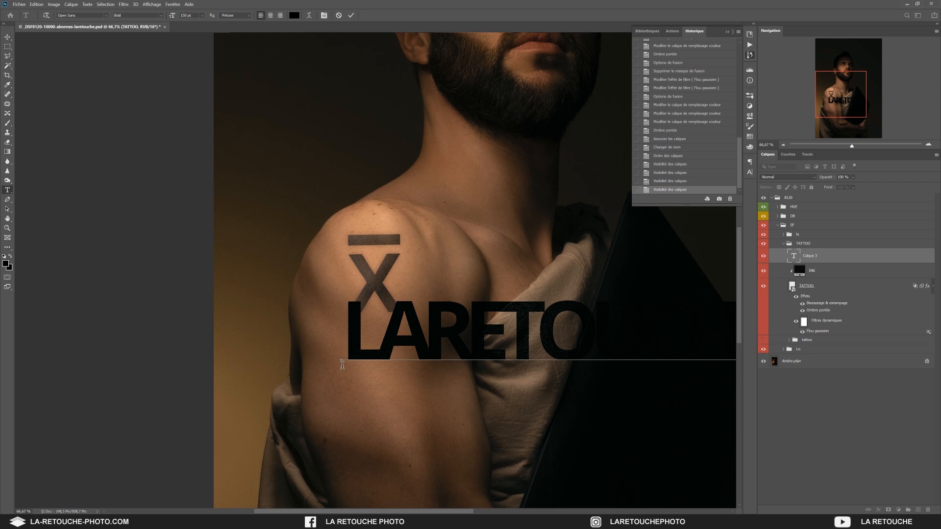
{"action": "key", "text": "ctrl+a"}
{"action": "left_click", "coordinate": [186, 15]}
{"action": "type", "text": "40"}
{"action": "key", "text": "Return"}
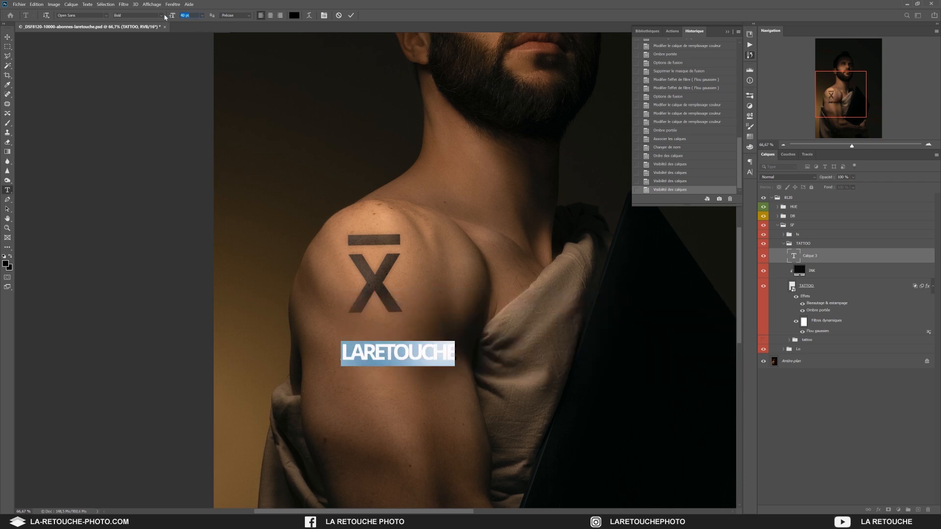
Step: Move the LARETOUCHE text up and centre it just beneath the X, and convert its layer to a smart object
{"action": "left_click", "coordinate": [8, 39]}
{"action": "key", "text": "Left"}
{"action": "key", "text": "Left"}
{"action": "key", "text": "Left"}
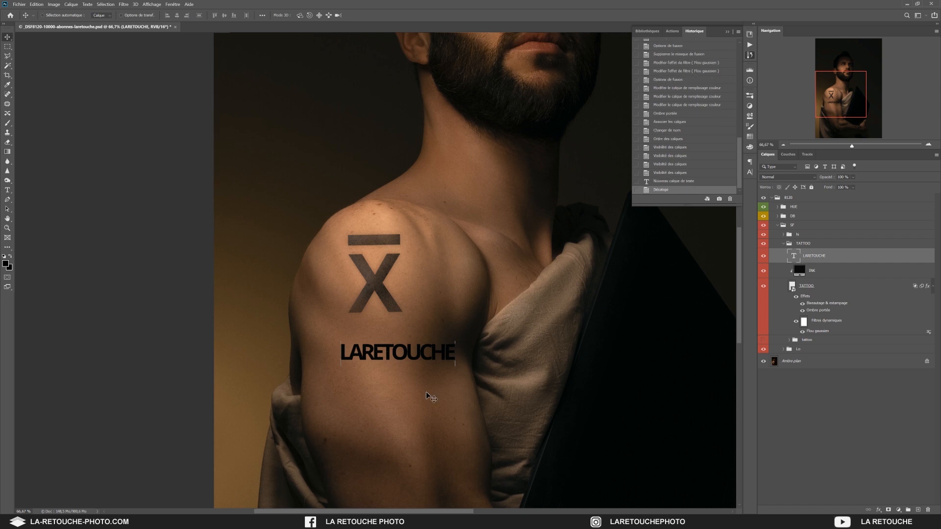
{"action": "key", "text": "Up"}
{"action": "key", "text": "Up"}
{"action": "key", "text": "shift+Up"}
{"action": "key", "text": "shift+Up"}
{"action": "key", "text": "shift+Left"}
{"action": "key", "text": "shift+Left"}
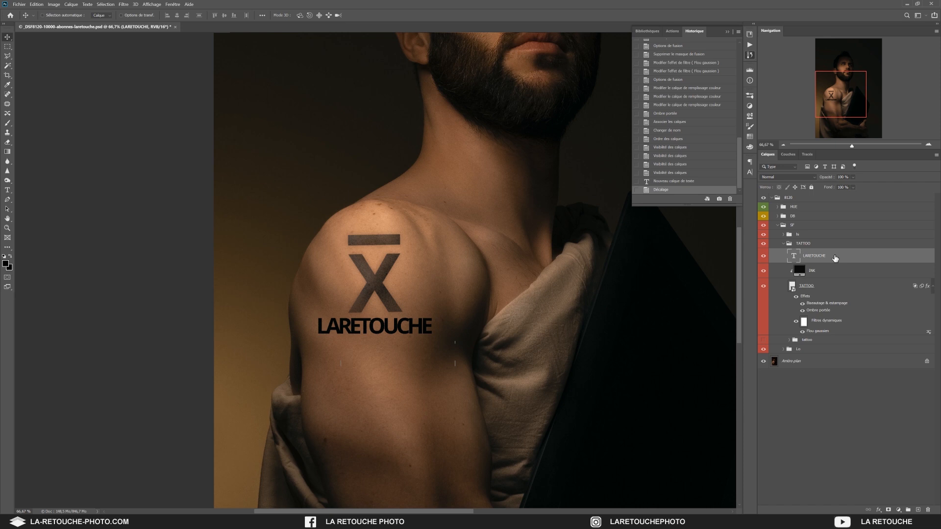
{"action": "right_click", "coordinate": [835, 259]}
{"action": "left_click", "coordinate": [782, 267]}
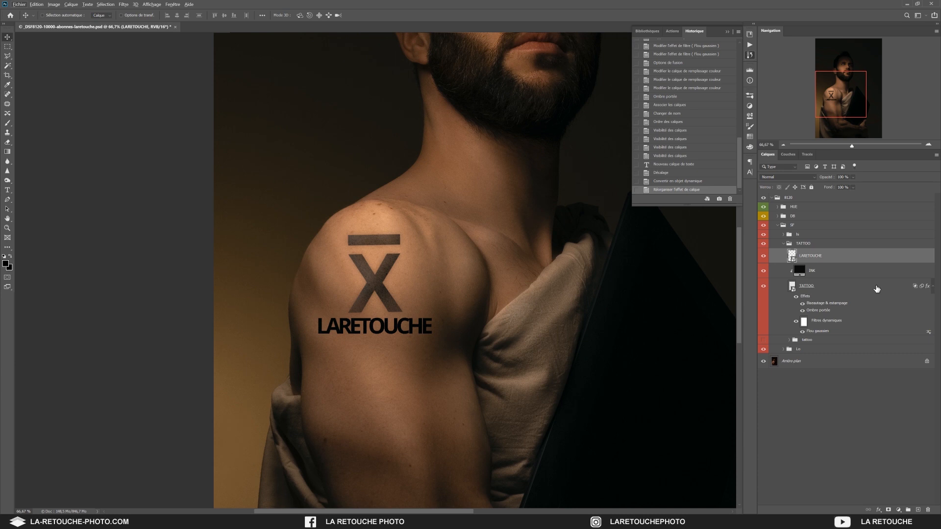
Step: Copy the TATTOO layer's style and paste it onto the LARETOUCHE layer
{"action": "left_click", "coordinate": [876, 287]}
{"action": "right_click", "coordinate": [875, 286]}
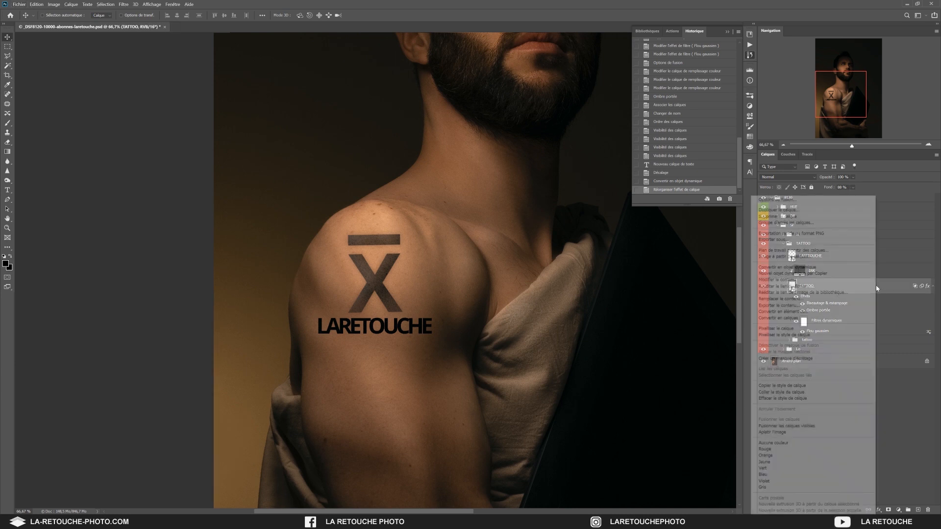
{"action": "left_click", "coordinate": [805, 386]}
{"action": "left_click", "coordinate": [841, 260]}
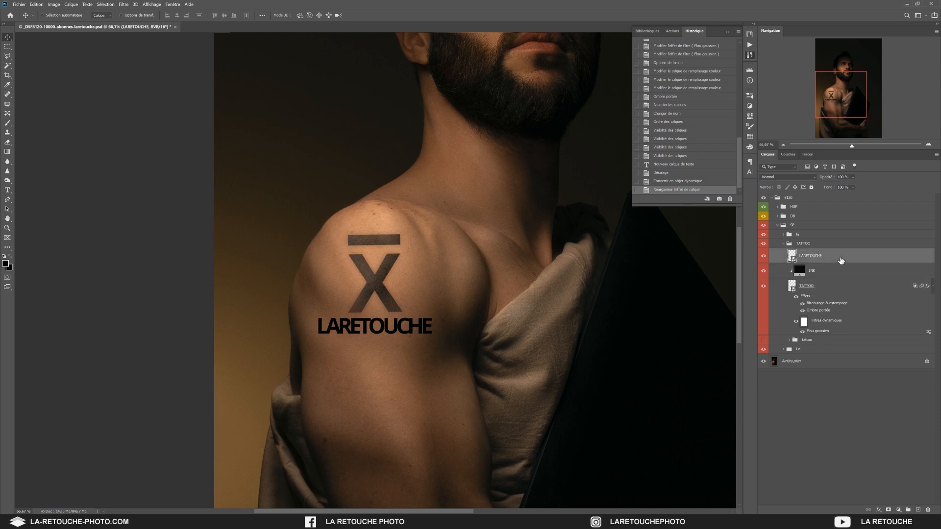
{"action": "right_click", "coordinate": [841, 260]}
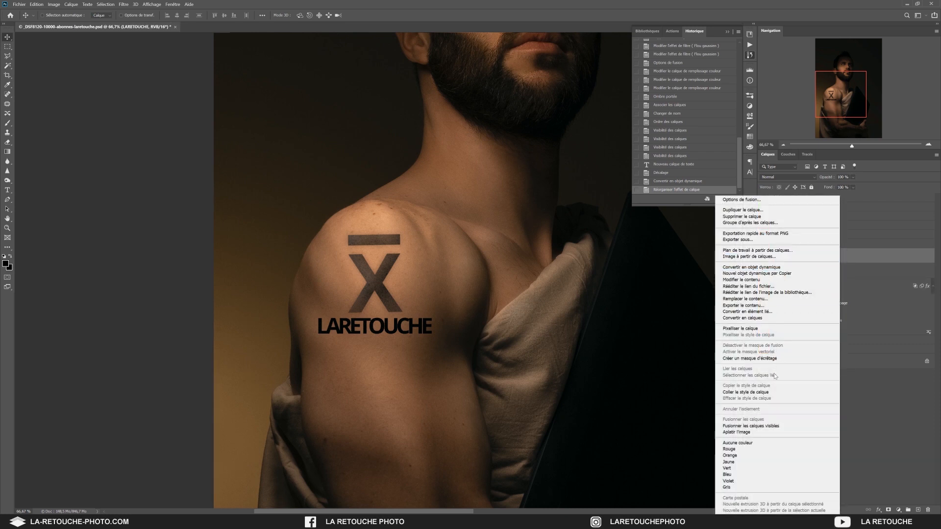
{"action": "left_click", "coordinate": [768, 392]}
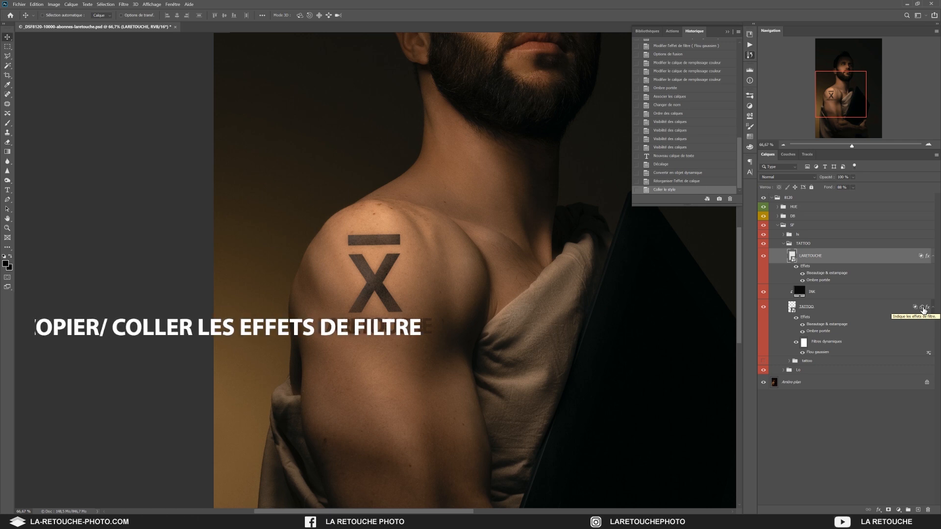
Step: Copy the TATTOO layer's smart filters onto the LARETOUCHE layer
{"action": "left_click_drag", "start_coordinate": [923, 309], "coordinate": [909, 260]}
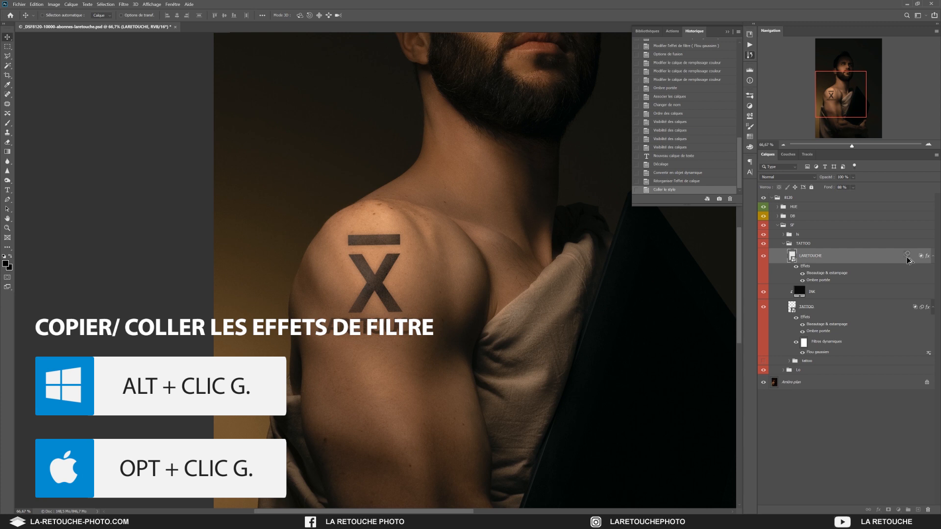
{"action": "left_click_drag", "start_coordinate": [908, 260], "coordinate": [908, 260]}
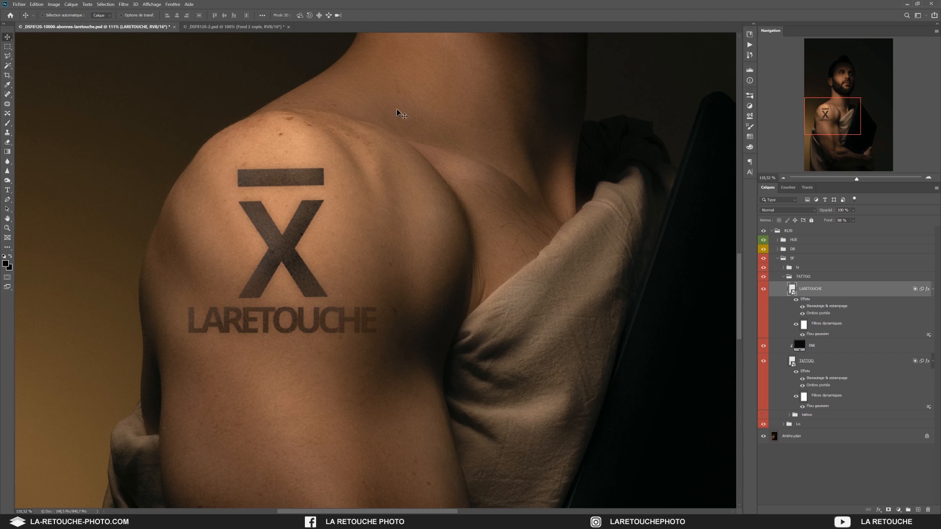
Step: Begin a Warp transform on the LARETOUCHE lettering and pull its two upper corners slightly up and outward
{"action": "left_click", "coordinate": [37, 5]}
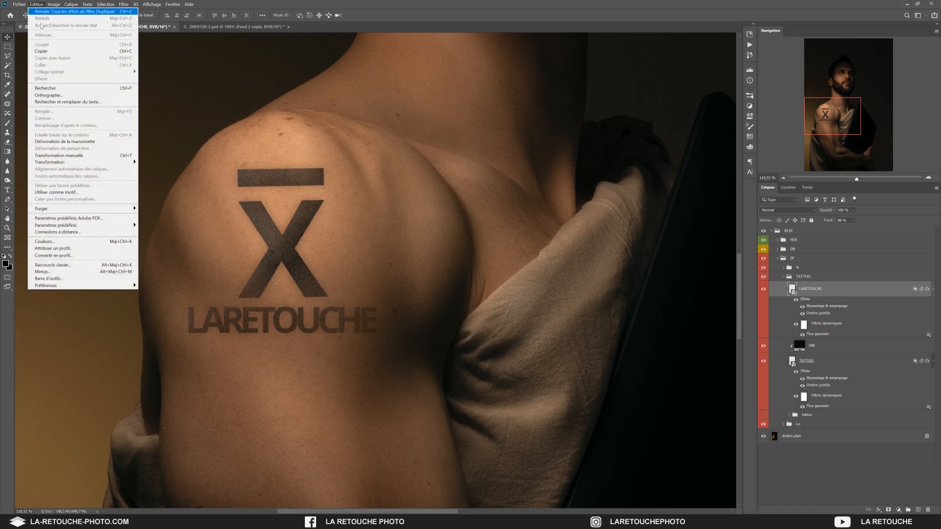
{"action": "mouse_move", "coordinate": [68, 162]}
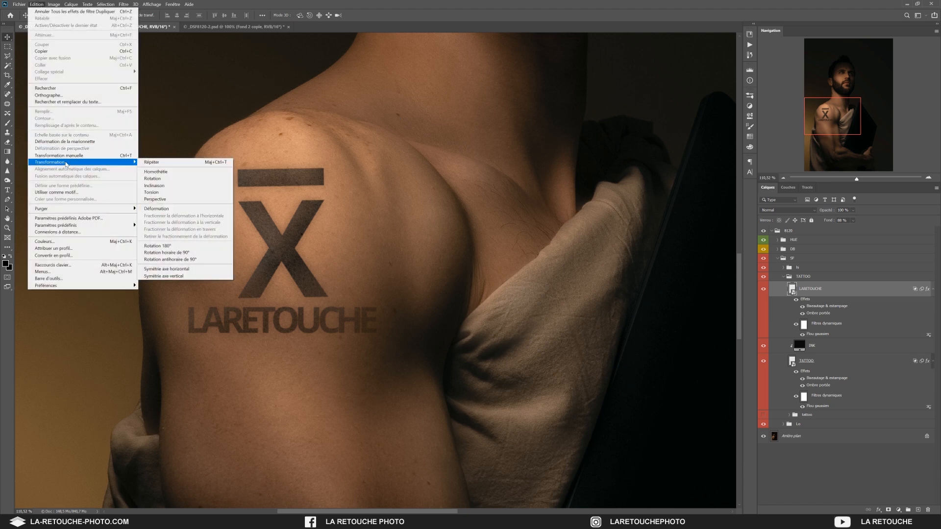
{"action": "left_click", "coordinate": [181, 212]}
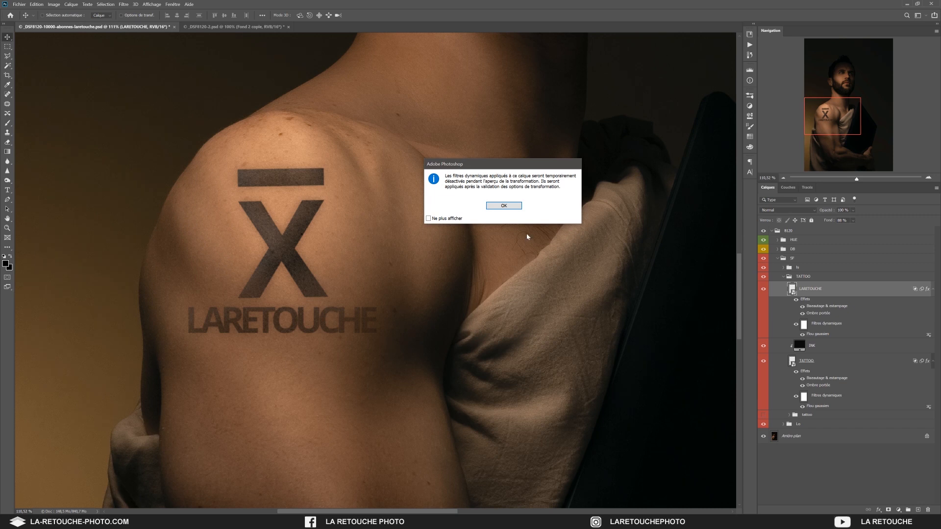
{"action": "left_click", "coordinate": [505, 205]}
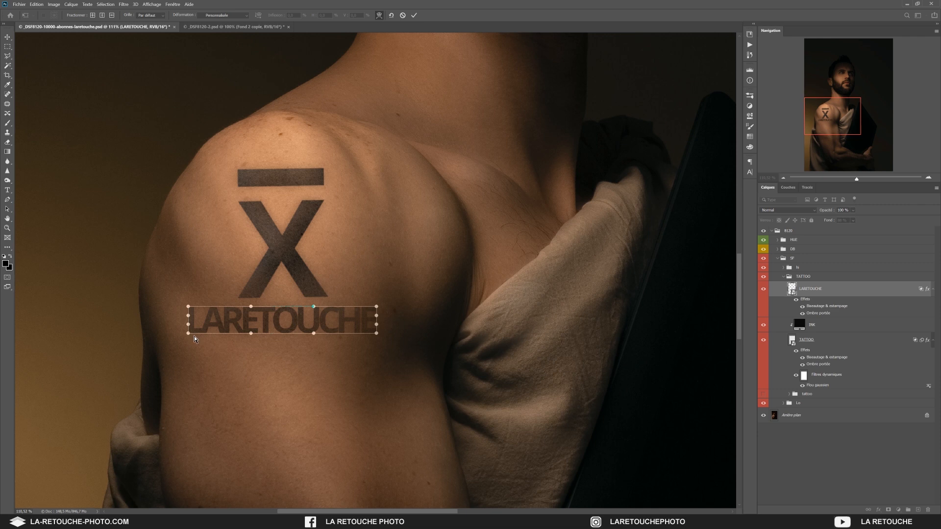
{"action": "left_click_drag", "start_coordinate": [188, 308], "coordinate": [185, 304]}
{"action": "left_click_drag", "start_coordinate": [381, 304], "coordinate": [382, 304]}
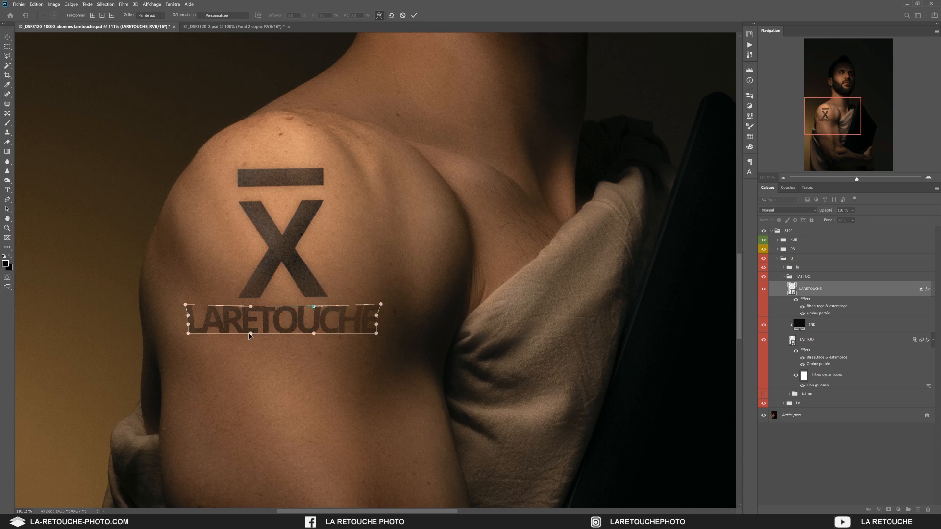
{"action": "left_click_drag", "start_coordinate": [250, 334], "coordinate": [250, 336]}
{"action": "left_click_drag", "start_coordinate": [312, 335], "coordinate": [301, 357]}
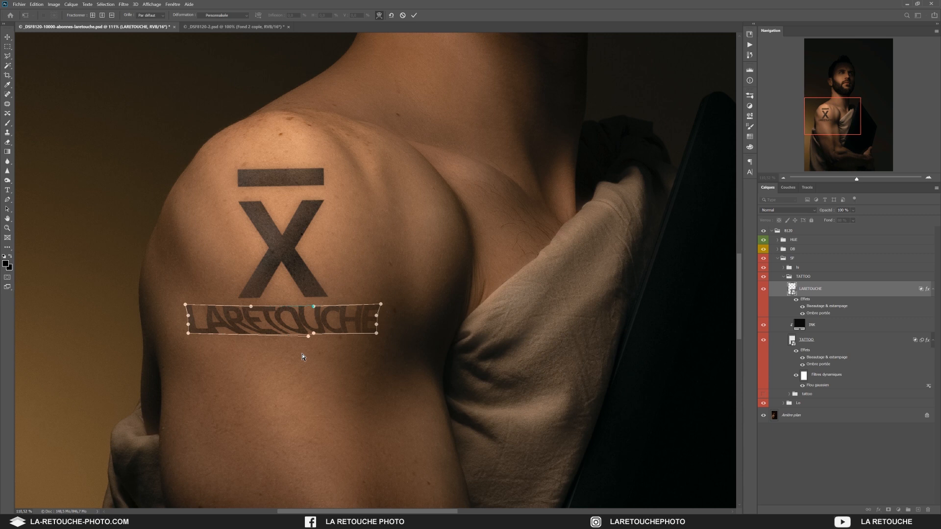
{"action": "key", "text": "Return"}
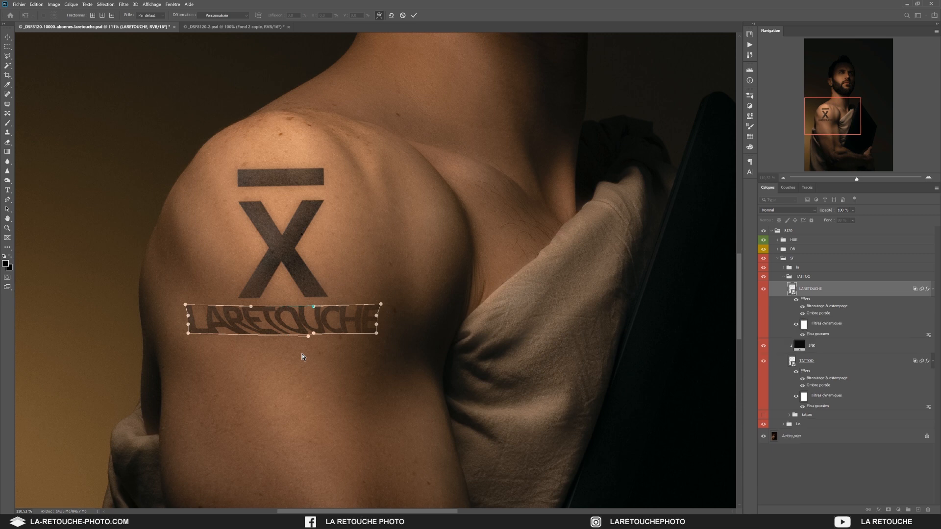
{"action": "key", "text": "ctrl+z"}
Step: Bow the LARETOUCHE lettering's lower edge slightly downward and its shoulder-side edge slightly outward, and apply the warp
{"action": "left_click_drag", "start_coordinate": [251, 333], "coordinate": [249, 335]}
{"action": "left_click_drag", "start_coordinate": [314, 334], "coordinate": [316, 337]}
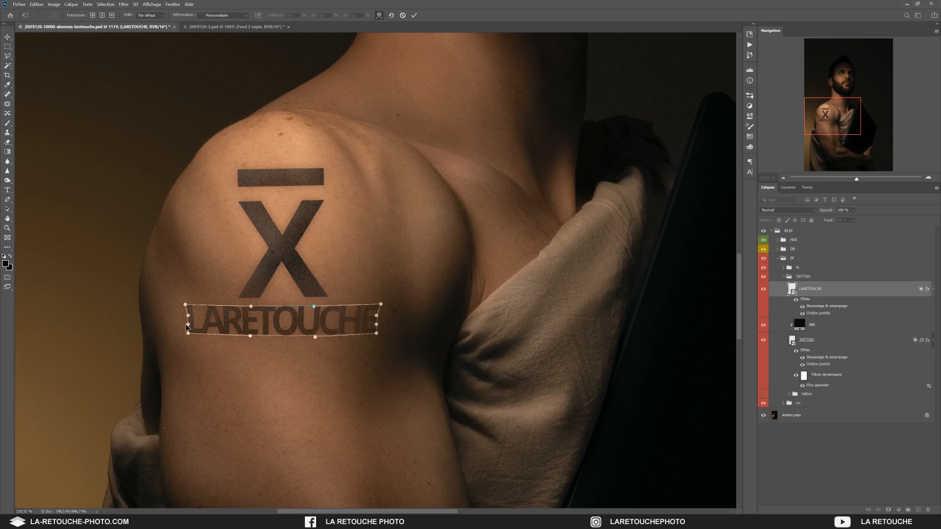
{"action": "left_click_drag", "start_coordinate": [187, 323], "coordinate": [186, 321]}
{"action": "left_click_drag", "start_coordinate": [188, 316], "coordinate": [184, 316]}
{"action": "left_click_drag", "start_coordinate": [377, 316], "coordinate": [317, 336]}
{"action": "key", "text": "ctrl+z"}
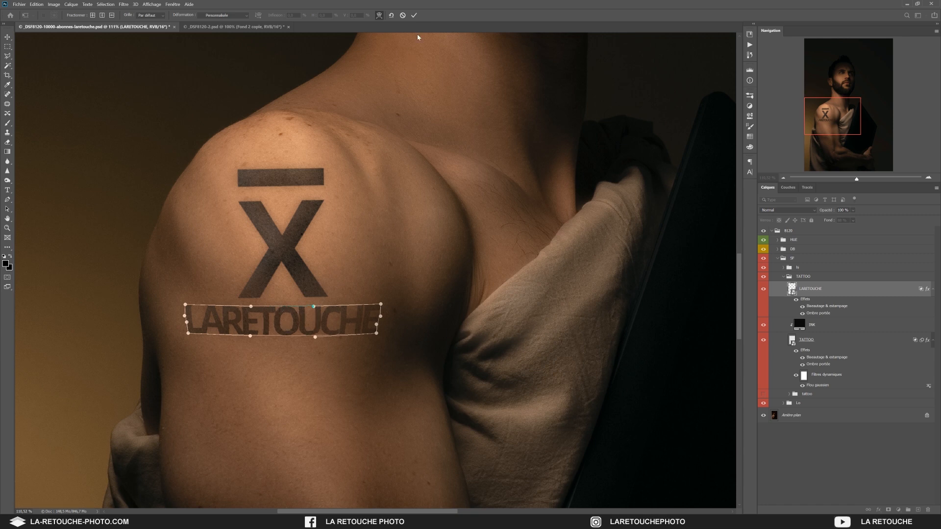
{"action": "left_click", "coordinate": [415, 16]}
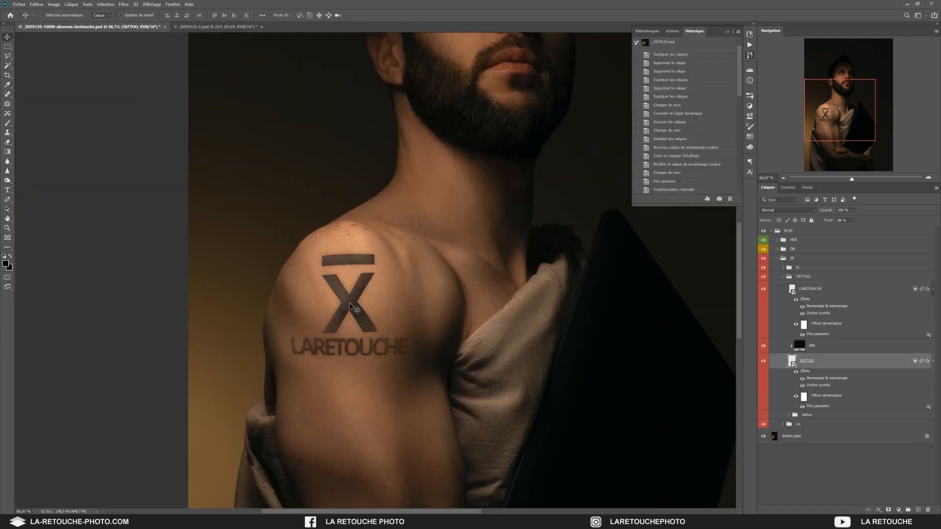
Step: Collapse the TATTOO, SF and 8120 groups and show the whole portrait at 25 %
{"action": "left_click", "coordinate": [783, 277]}
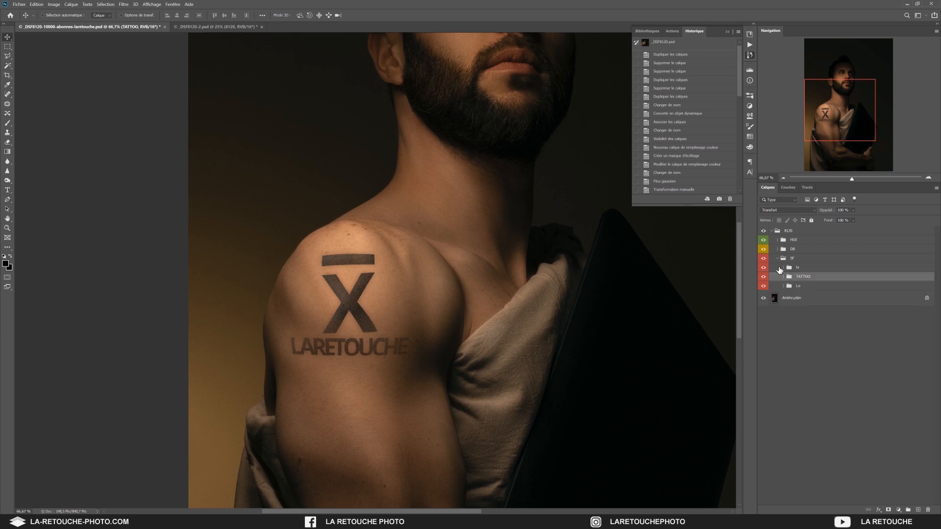
{"action": "left_click", "coordinate": [778, 258]}
{"action": "left_click", "coordinate": [772, 230]}
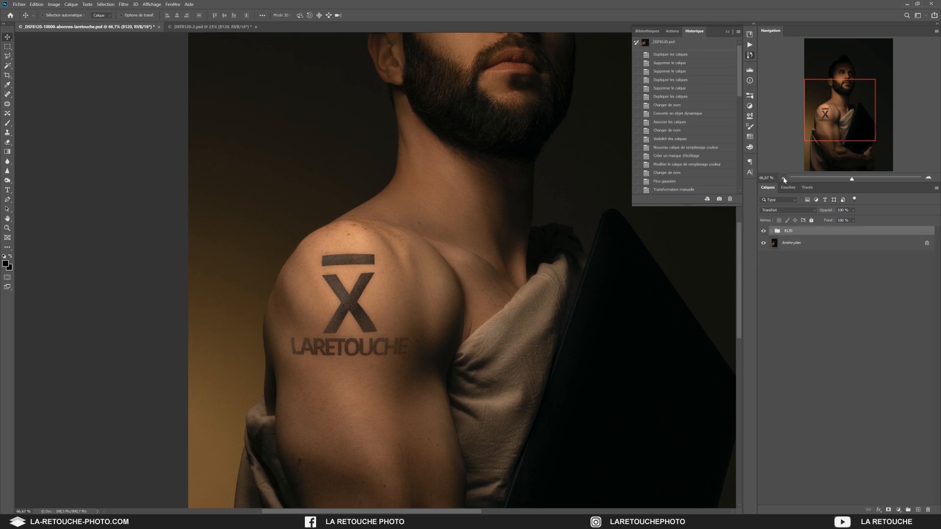
{"action": "left_click", "coordinate": [783, 178]}
{"action": "left_click", "coordinate": [783, 178]}
{"action": "left_click", "coordinate": [783, 177]}
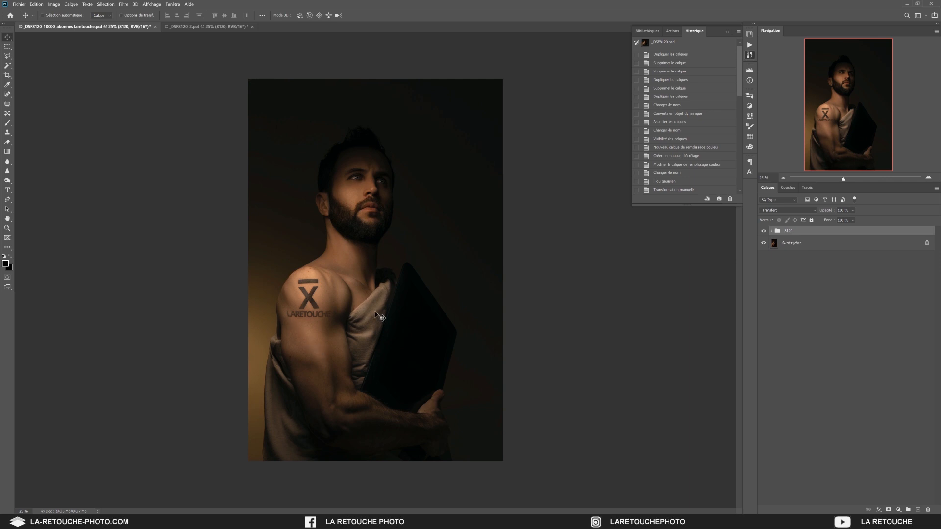
Step: Switch to the _DSF8120-2.psd document, expand the 8120 group and show only its SF - mediane 10px subgroup
{"action": "left_click", "coordinate": [223, 28]}
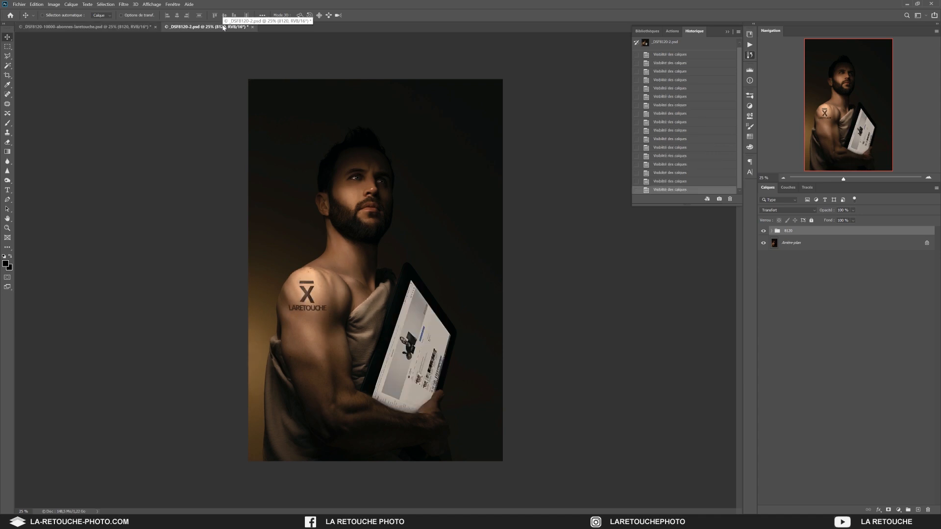
{"action": "left_click", "coordinate": [772, 232]}
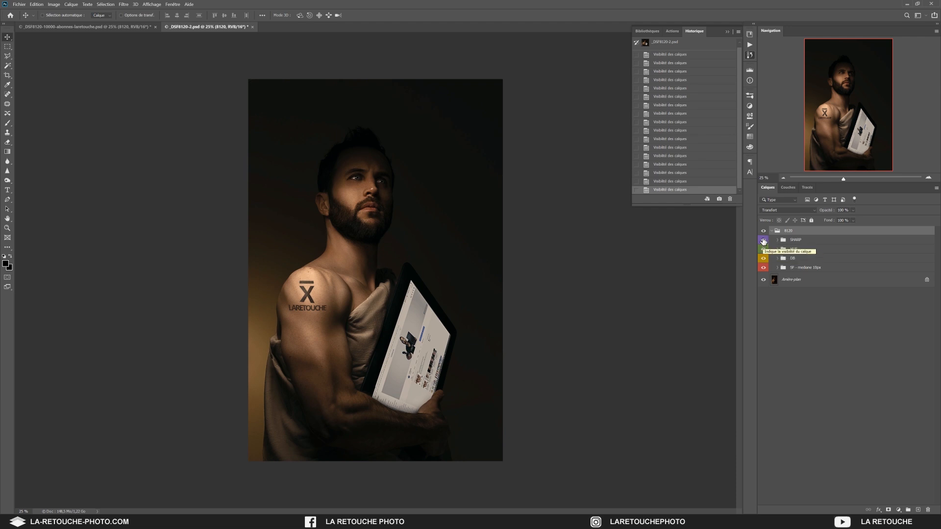
{"action": "left_click_drag", "start_coordinate": [763, 241], "coordinate": [764, 270]}
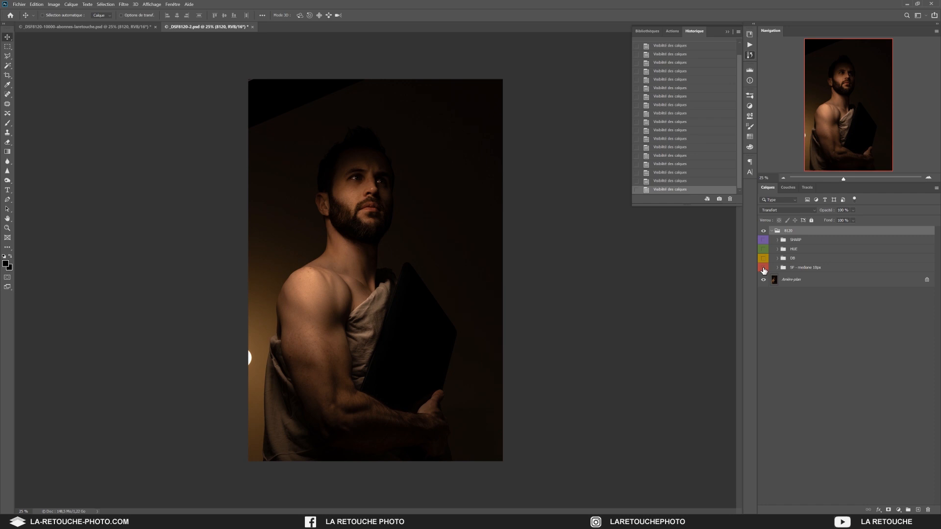
{"action": "left_click", "coordinate": [764, 268]}
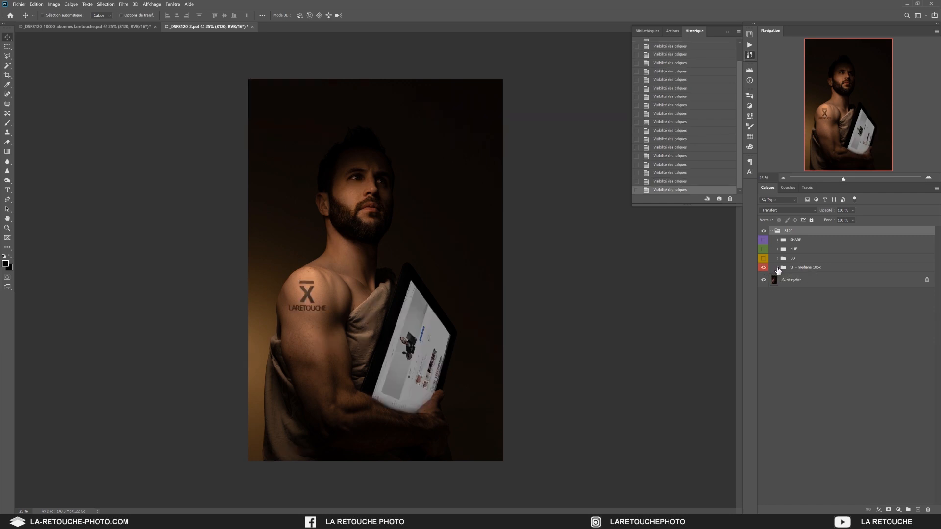
Step: Expand the SF - mediane 10px group and compare the tablet screen layer Calque 4 with its glow effects off and on
{"action": "left_click", "coordinate": [777, 268]}
{"action": "scroll", "coordinate": [939, 321], "scroll_direction": "down", "scroll_amount": 2}
{"action": "scroll", "coordinate": [939, 321], "scroll_direction": "down", "scroll_amount": 2}
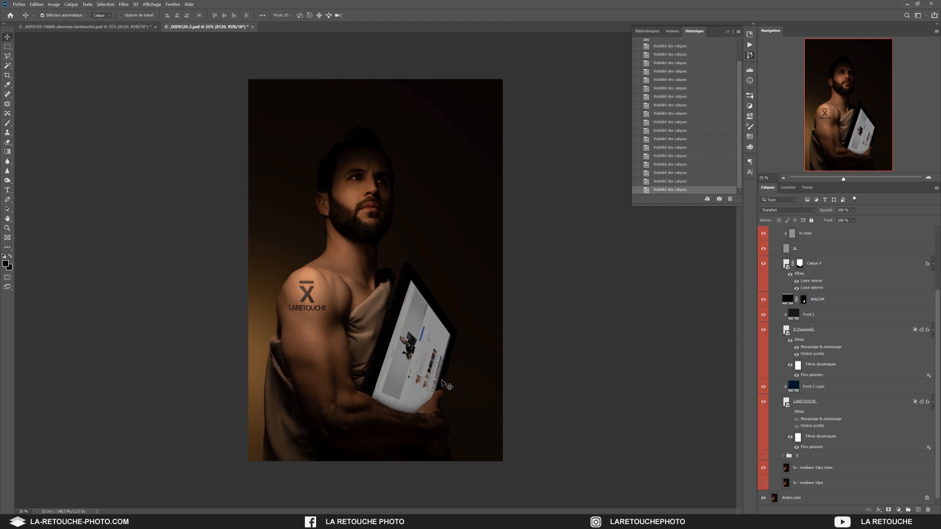
{"action": "left_click", "coordinate": [423, 358], "text": "ctrl"}
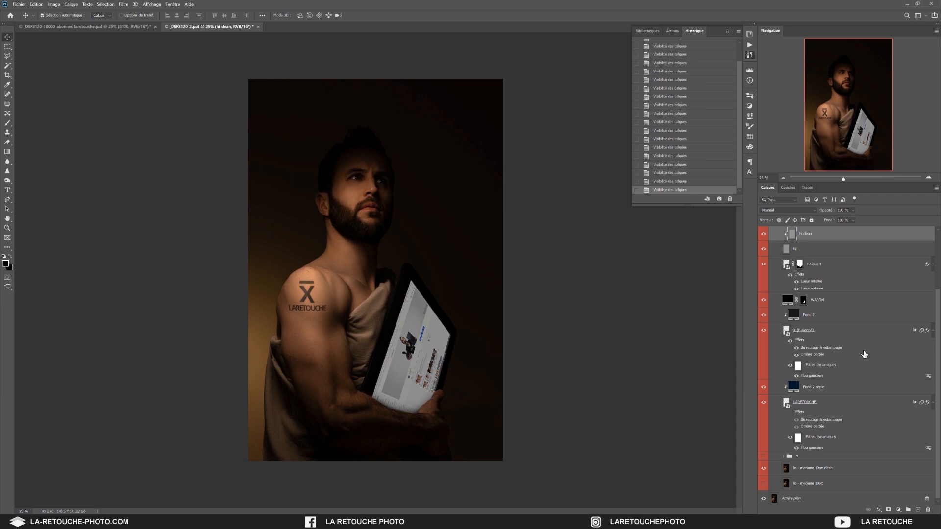
{"action": "left_click", "coordinate": [814, 289]}
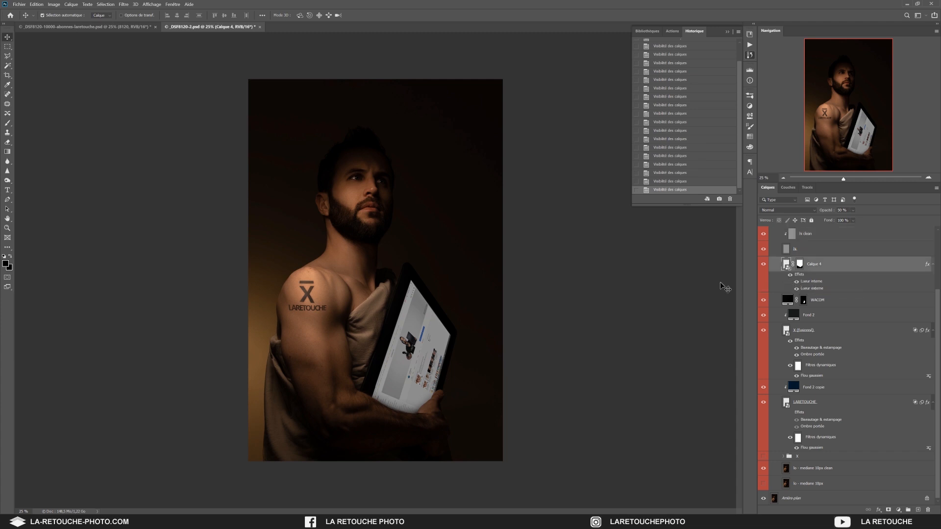
{"action": "left_click", "coordinate": [791, 275]}
{"action": "left_click", "coordinate": [790, 275]}
{"action": "left_click", "coordinate": [791, 275]}
{"action": "left_click", "coordinate": [790, 275]}
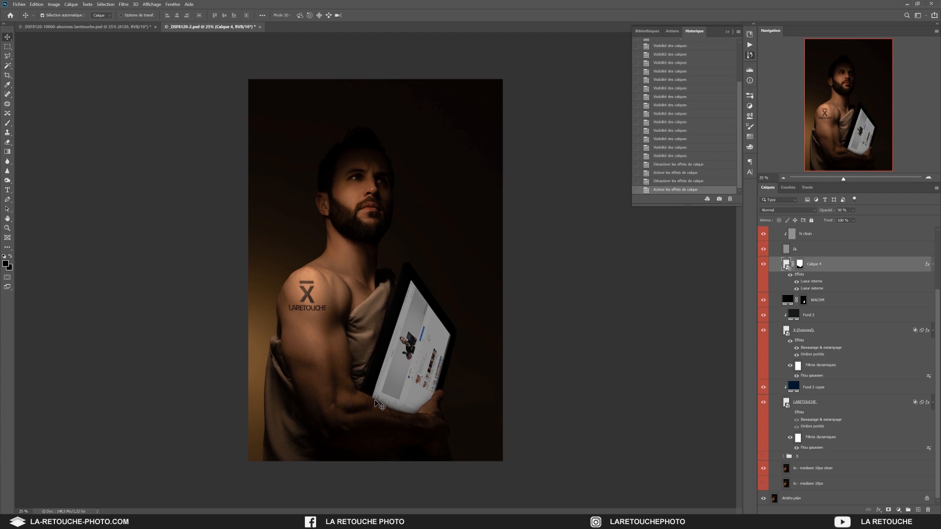
Step: Examine the X (fusionné) and LARETOUCHE tattoo layers, and hide the LARETOUCHE layer
{"action": "scroll", "coordinate": [829, 362], "scroll_direction": "down", "scroll_amount": 2}
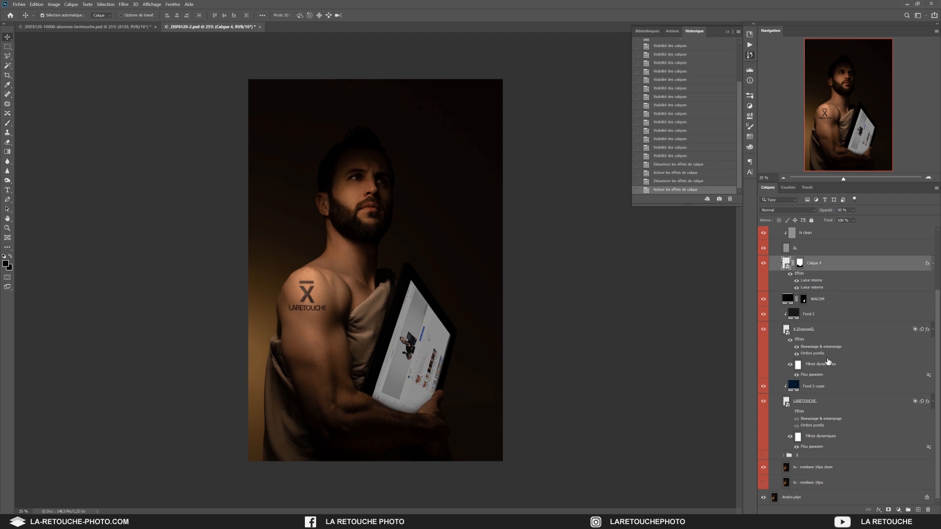
{"action": "left_click", "coordinate": [826, 330]}
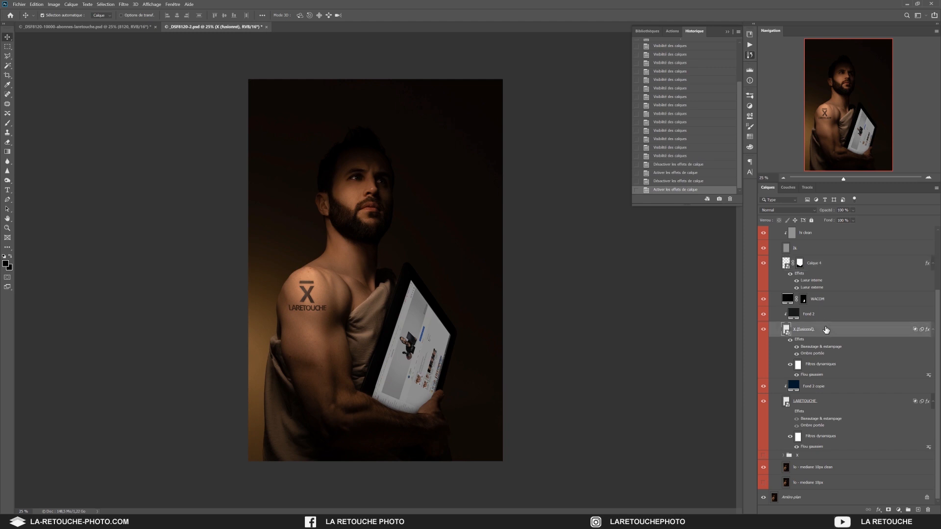
{"action": "left_click", "coordinate": [832, 399]}
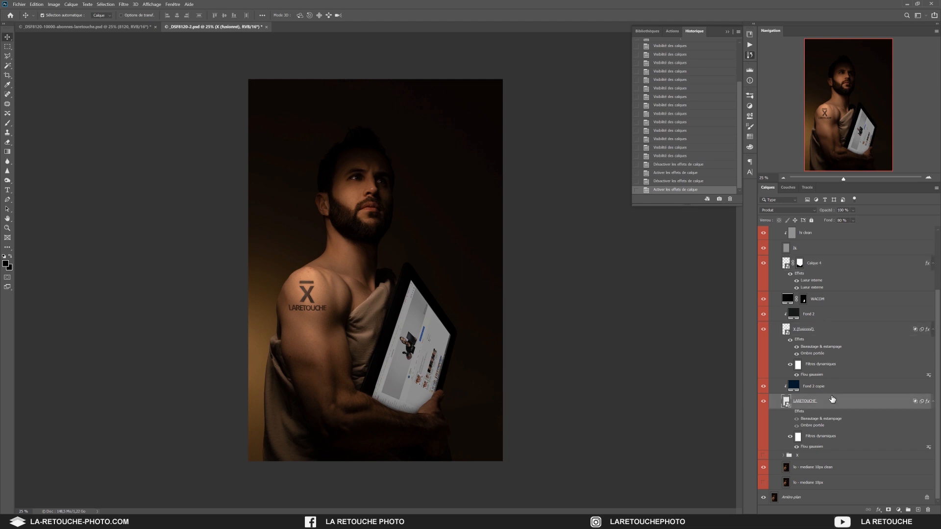
{"action": "left_click", "coordinate": [763, 401]}
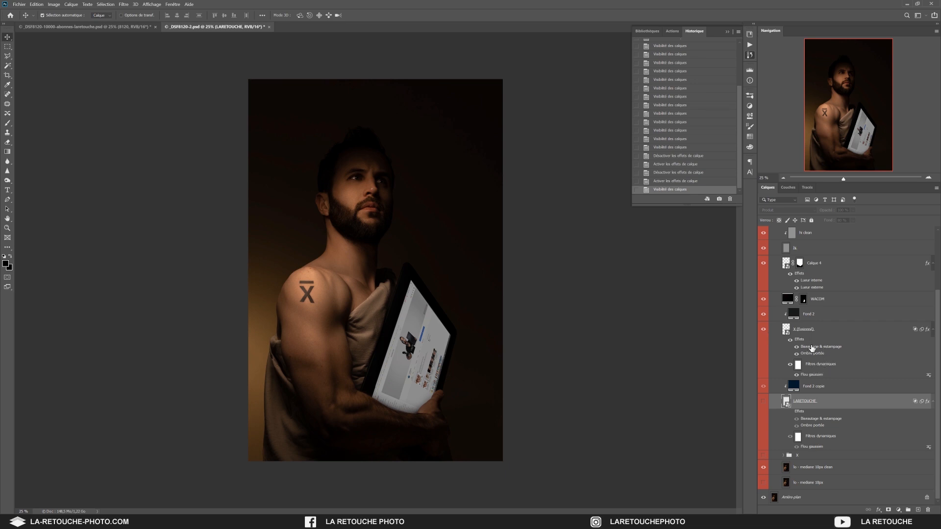
Step: Inspect the colour of the Fond 2 fill clipped to the X layer, and show the LARETOUCHE layer again
{"action": "left_click", "coordinate": [794, 316]}
{"action": "double_click", "coordinate": [795, 316]}
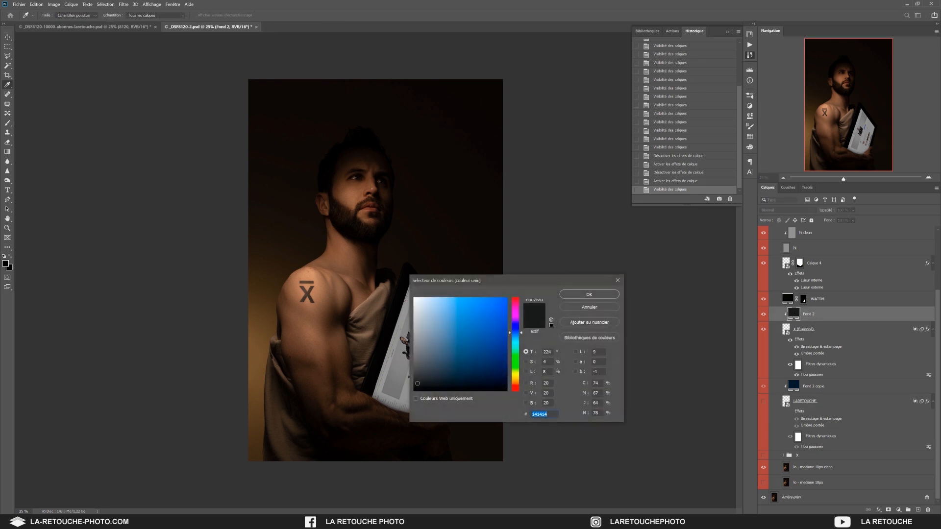
{"action": "left_click_drag", "start_coordinate": [547, 373], "coordinate": [533, 377]}
{"action": "left_click", "coordinate": [576, 295]}
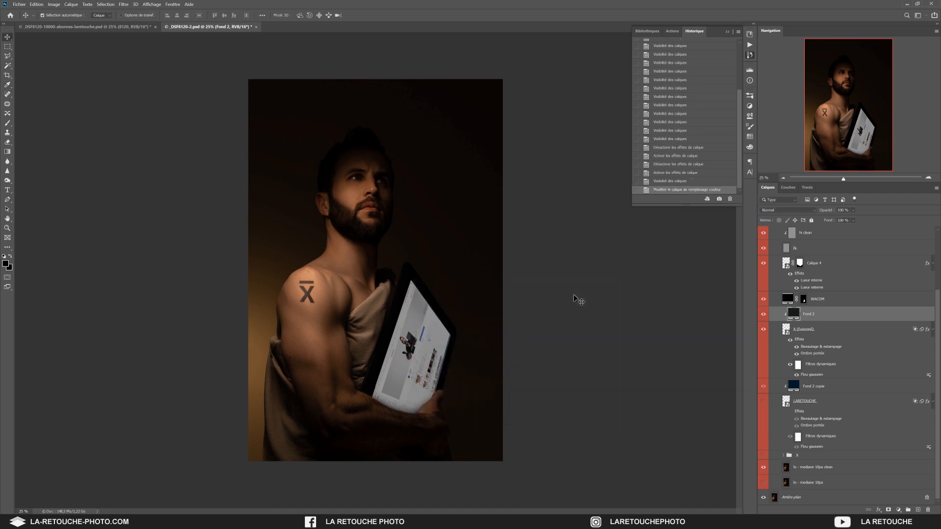
{"action": "left_click", "coordinate": [763, 402]}
Step: Try a hue of 22 with new saturation and brightness on the Fond 2 copie fill, and discard the colour change
{"action": "double_click", "coordinate": [795, 391]}
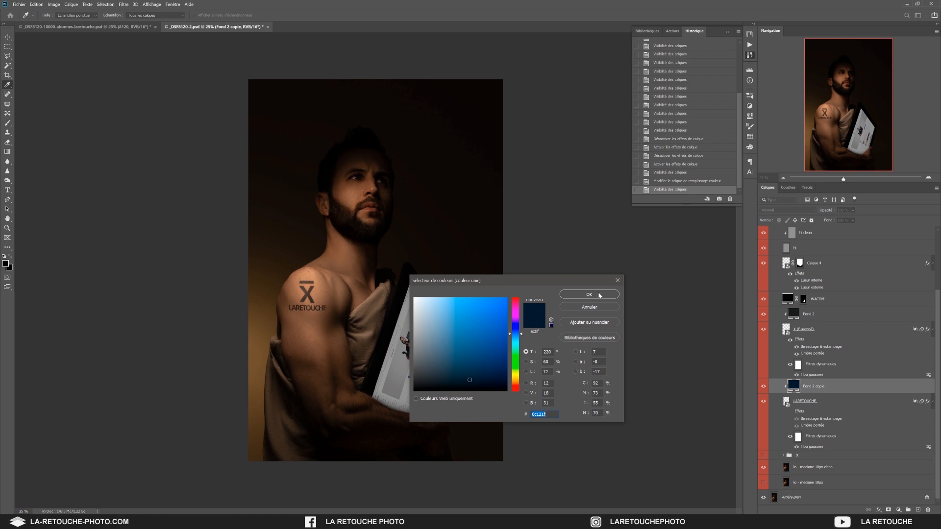
{"action": "key", "text": "Tab"}
{"action": "key", "text": "Tab"}
{"action": "key", "text": "Tab"}
{"action": "left_click_drag", "start_coordinate": [552, 352], "coordinate": [534, 353]}
{"action": "type", "text": "22"}
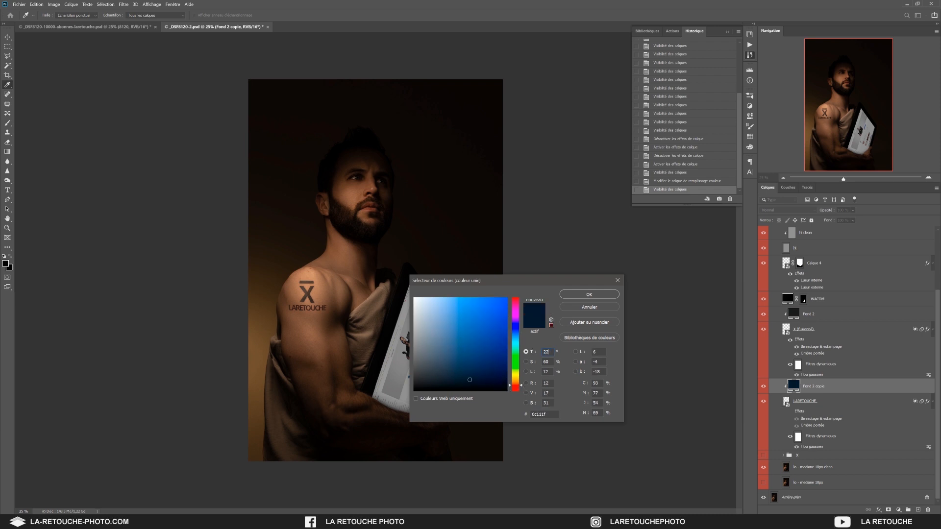
{"action": "key", "text": "Tab"}
{"action": "type", "text": "4"}
{"action": "key", "text": "Tab"}
{"action": "type", "text": "5"}
{"action": "left_click", "coordinate": [579, 308]}
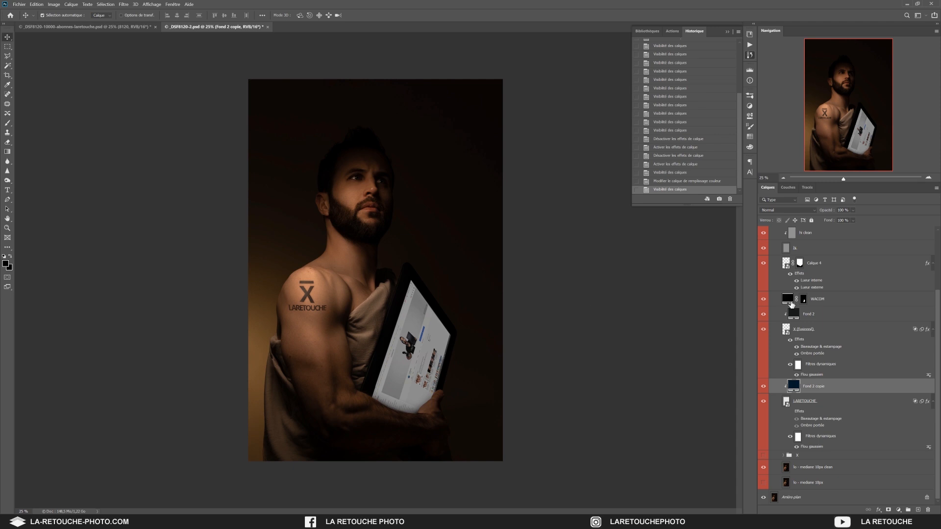
Step: Collapse the SF - mediane 10px group, turn the DB, HUE and SHARP groups back on one by one, and collapse the 8120 group
{"action": "scroll", "coordinate": [807, 337], "scroll_direction": "up", "scroll_amount": 1}
{"action": "scroll", "coordinate": [807, 324], "scroll_direction": "up", "scroll_amount": 3}
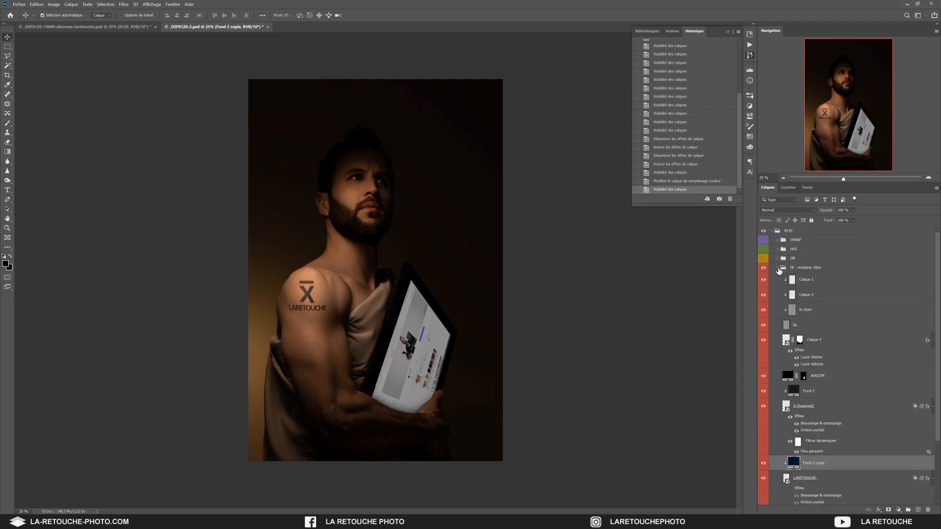
{"action": "left_click", "coordinate": [779, 268]}
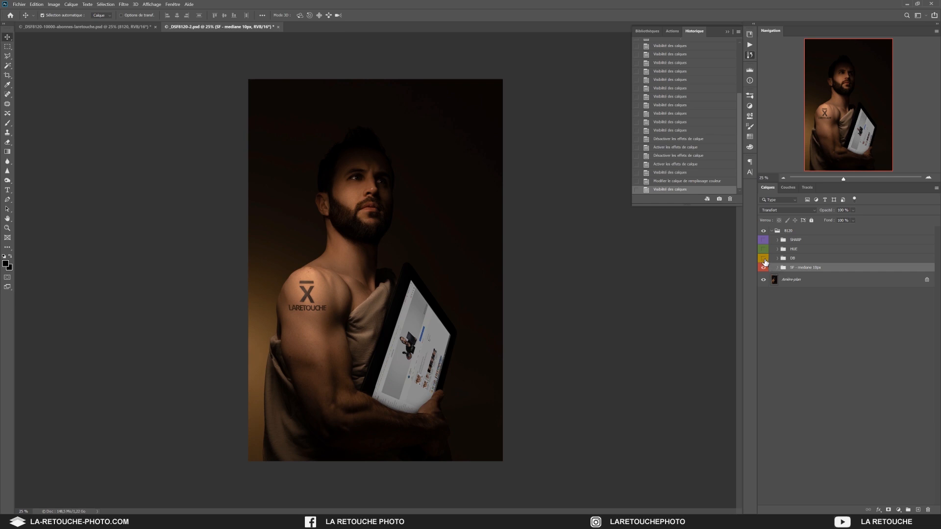
{"action": "left_click", "coordinate": [763, 259]}
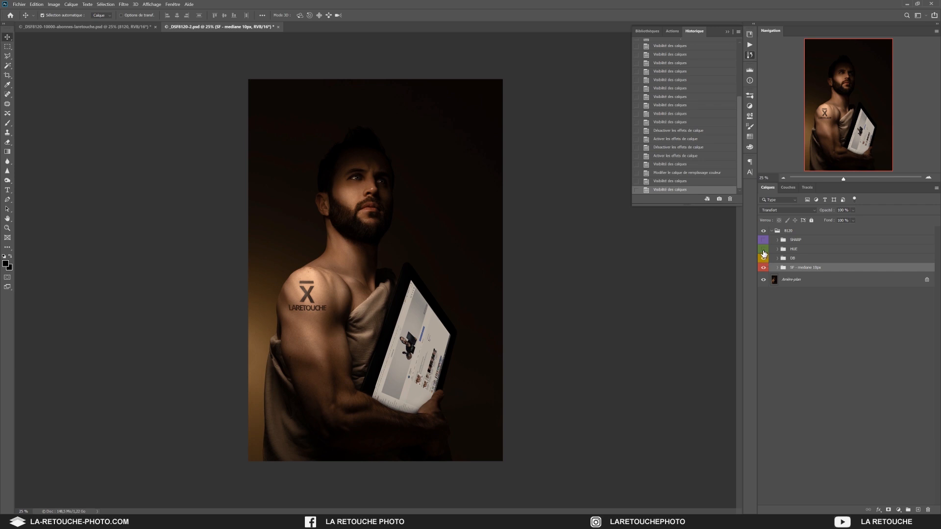
{"action": "left_click", "coordinate": [763, 251]}
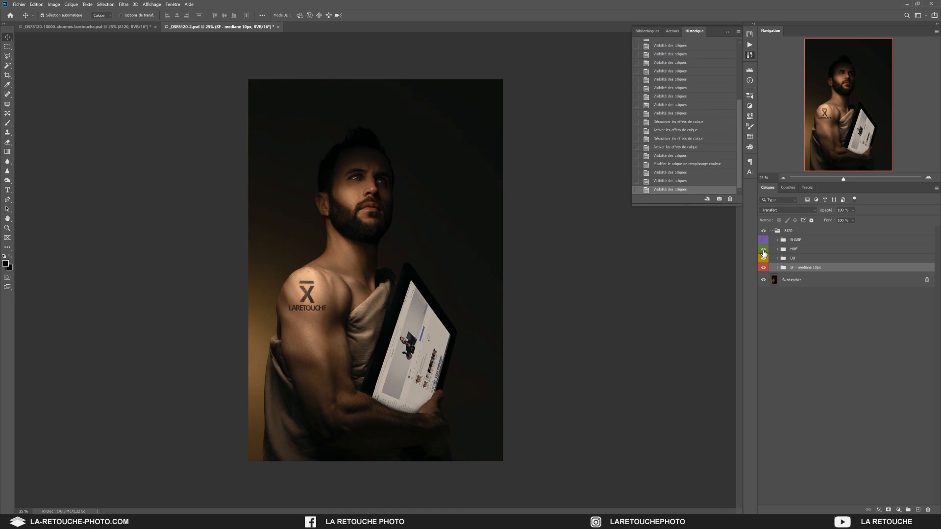
{"action": "left_click", "coordinate": [763, 240]}
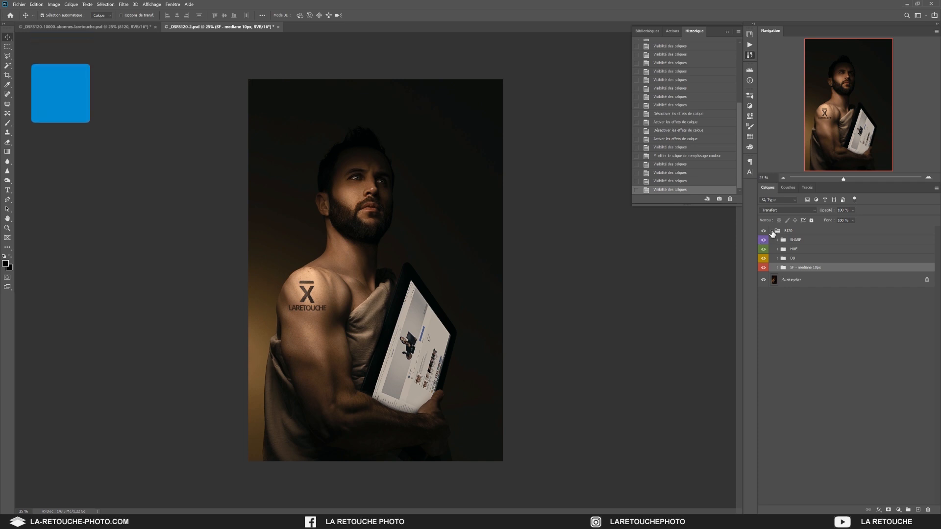
{"action": "left_click", "coordinate": [772, 231]}
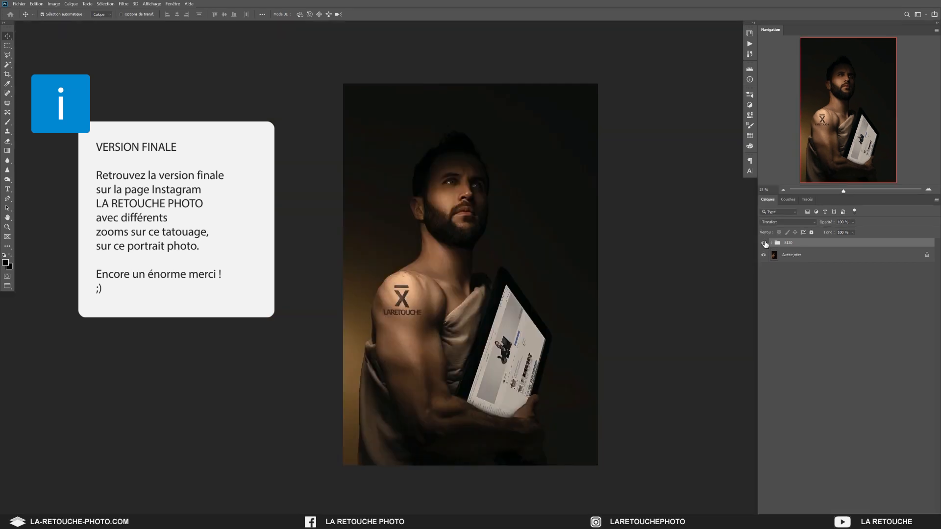
Step: Compare the portrait with the 8120 group hidden and shown, and display the image in full-screen mode
{"action": "left_click", "coordinate": [765, 243]}
{"action": "left_click", "coordinate": [764, 243]}
{"action": "key", "text": "f"}
{"action": "key", "text": "f"}
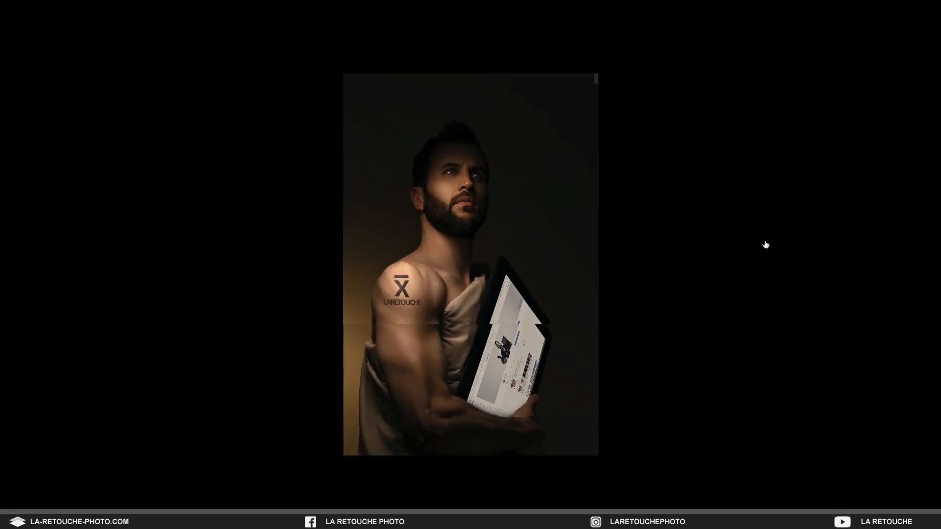